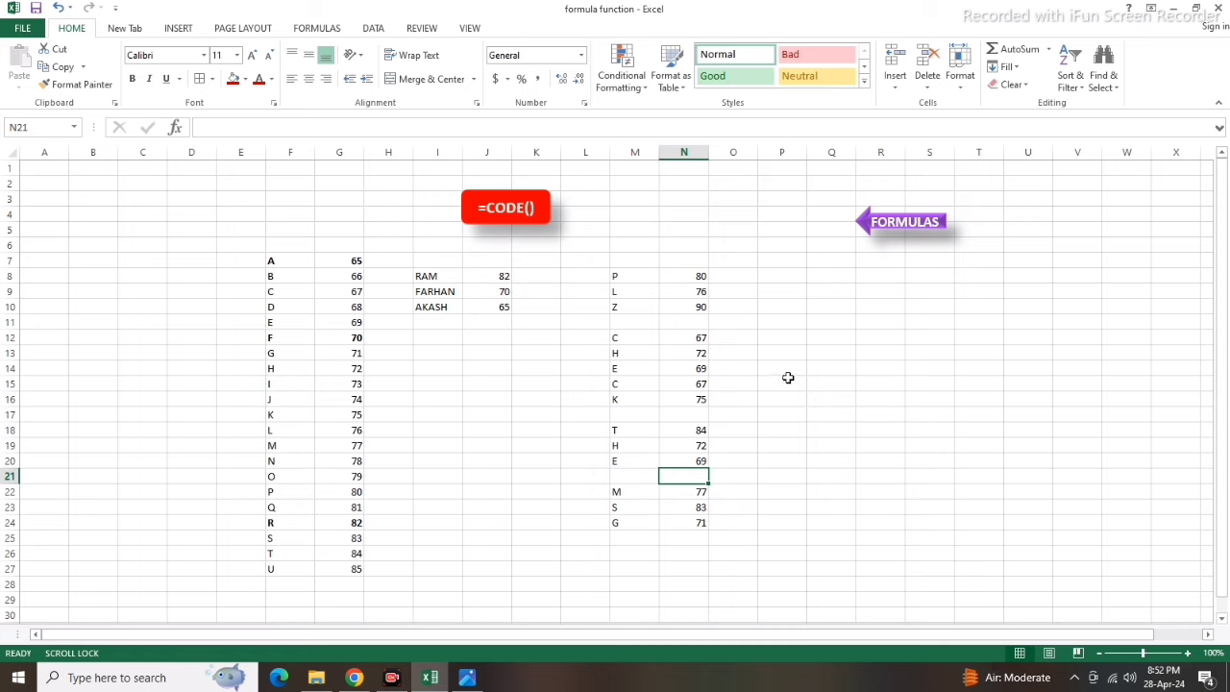
# Enter the label CHAR in cell Q8.
pyautogui.click(831, 274)
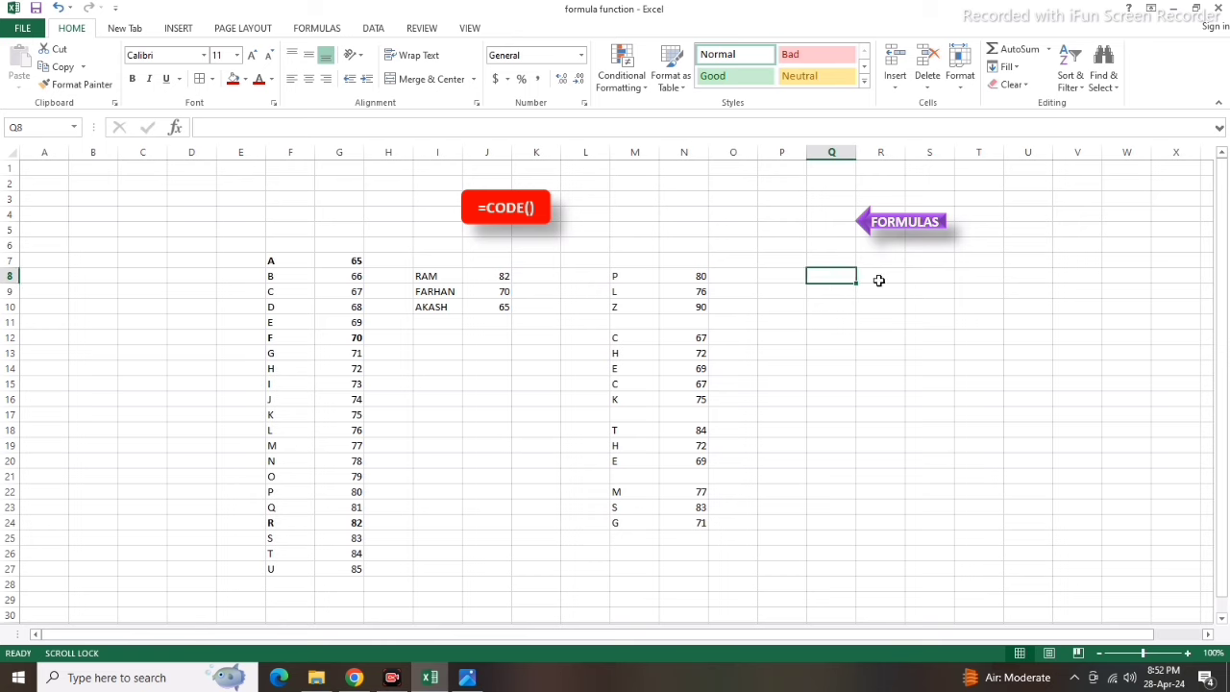
pyautogui.write('C')
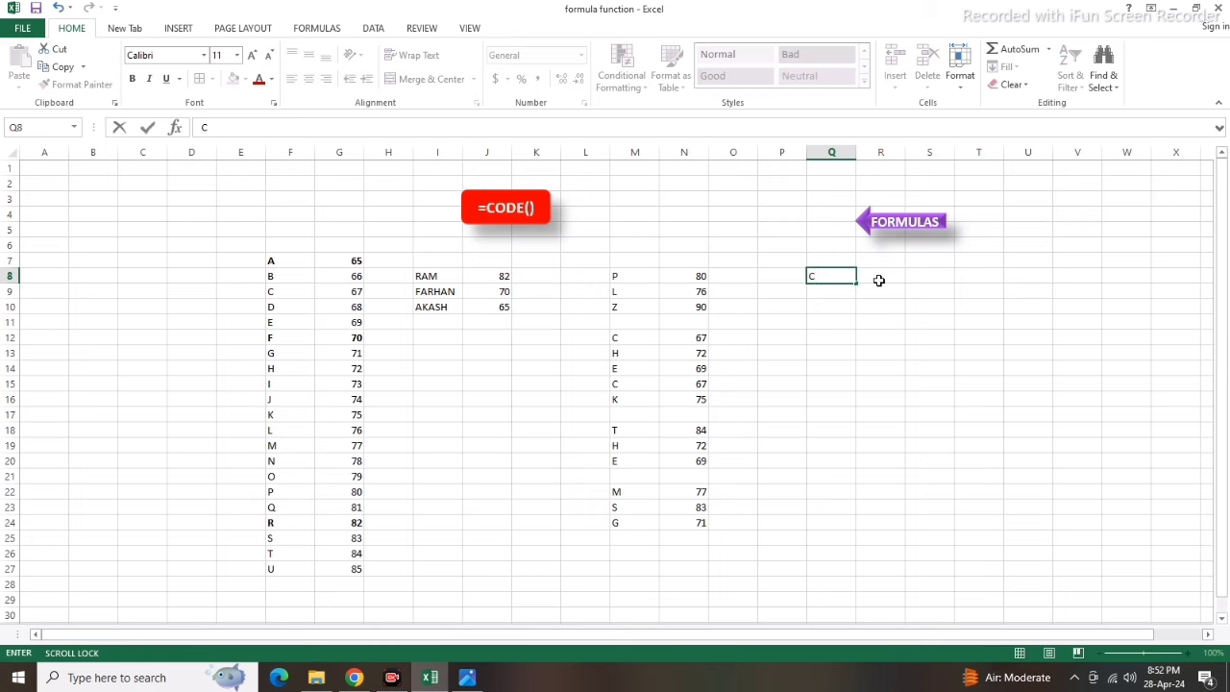
pyautogui.write('HAR')
pyautogui.click(866, 401)
# Merge and center cells Q14:V14 and start a CHAR formula there with N8 as its first reference.
pyautogui.moveTo(832, 371); pyautogui.dragTo(1086, 370)
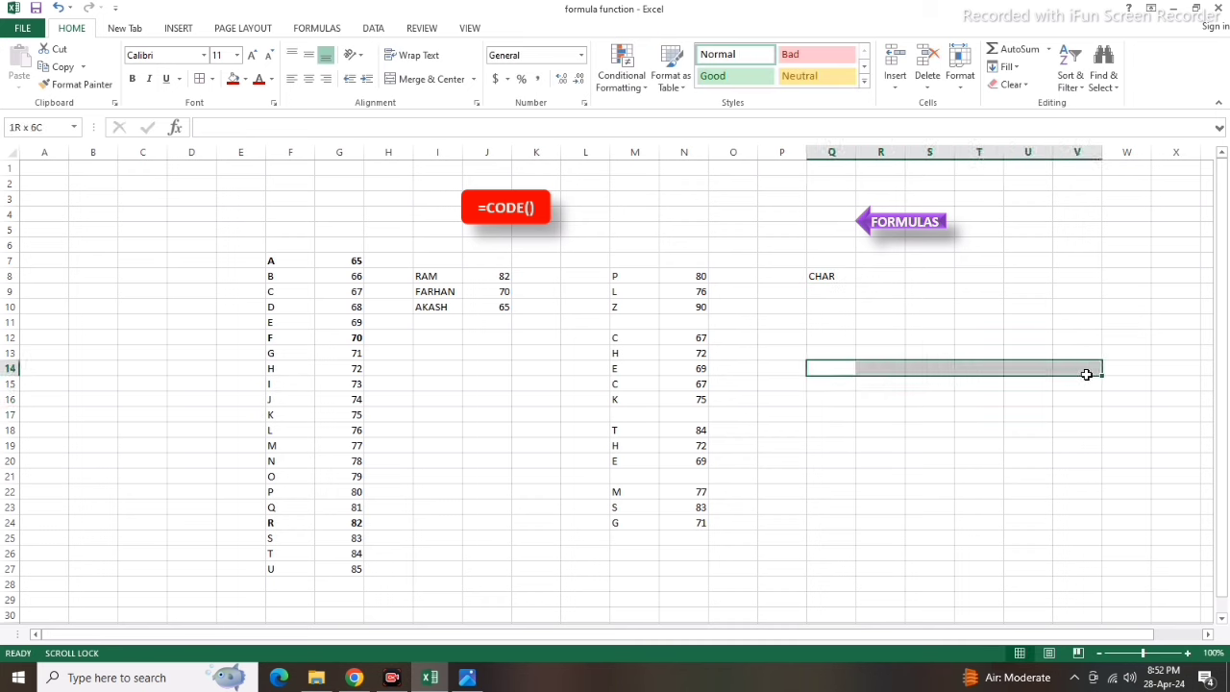
pyautogui.click(429, 80)
pyautogui.write('=')
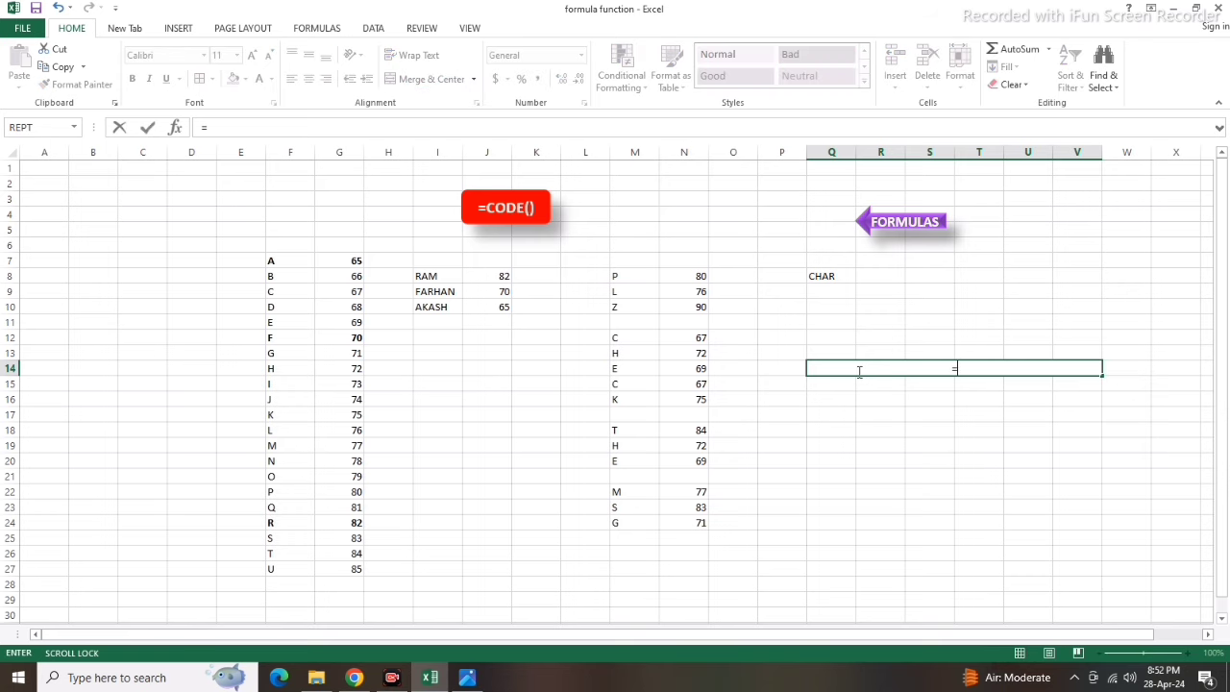
pyautogui.write('CHAR')
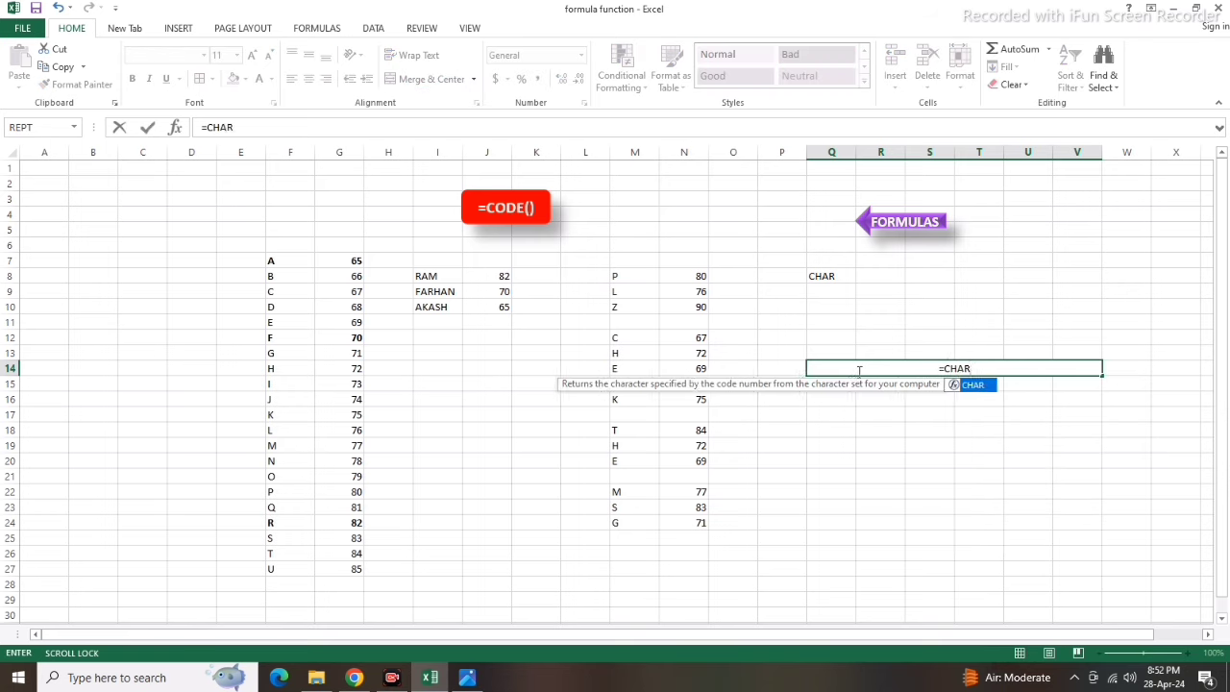
pyautogui.write('(')
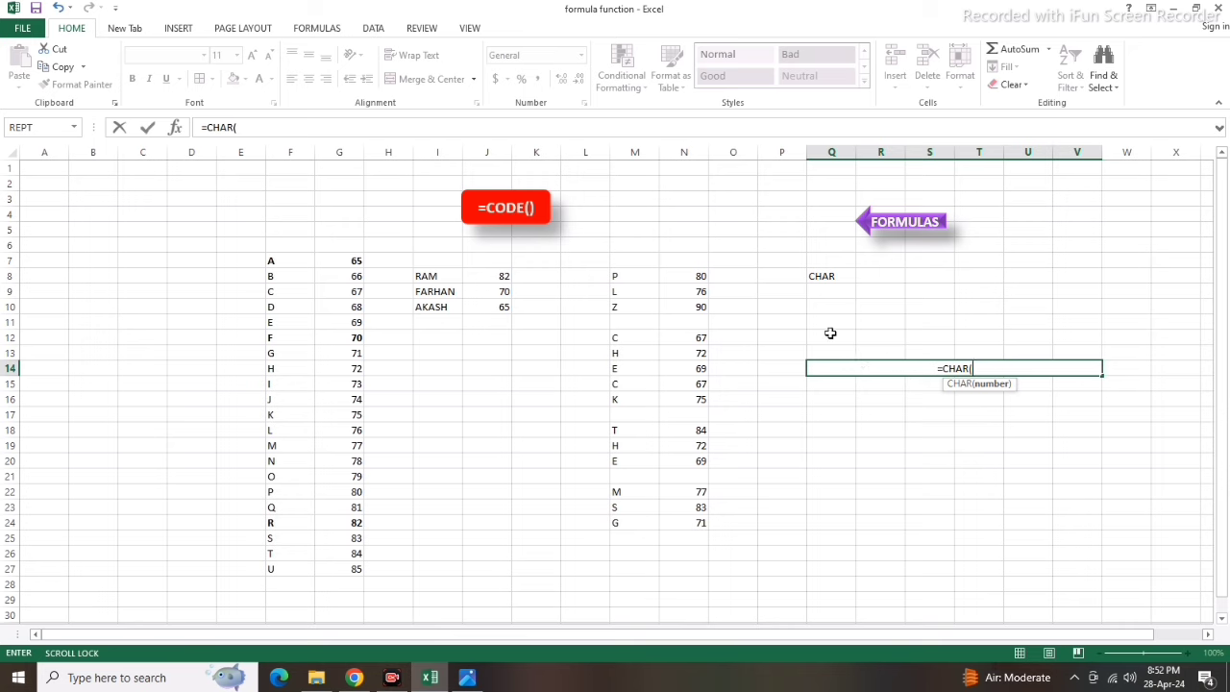
pyautogui.click(692, 277)
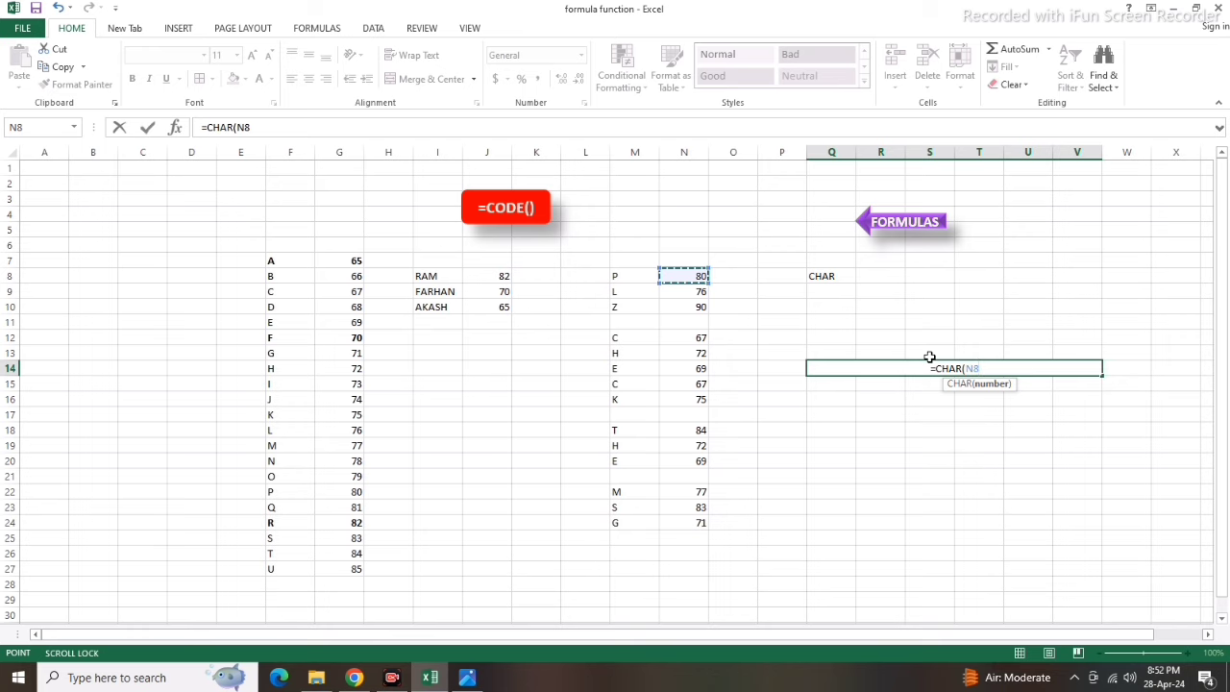
# Extend the formula with N9, N10 and a quoted space, joined by ampersands, to read =CHAR(N8&N9&N10&" ".
pyautogui.write('&')
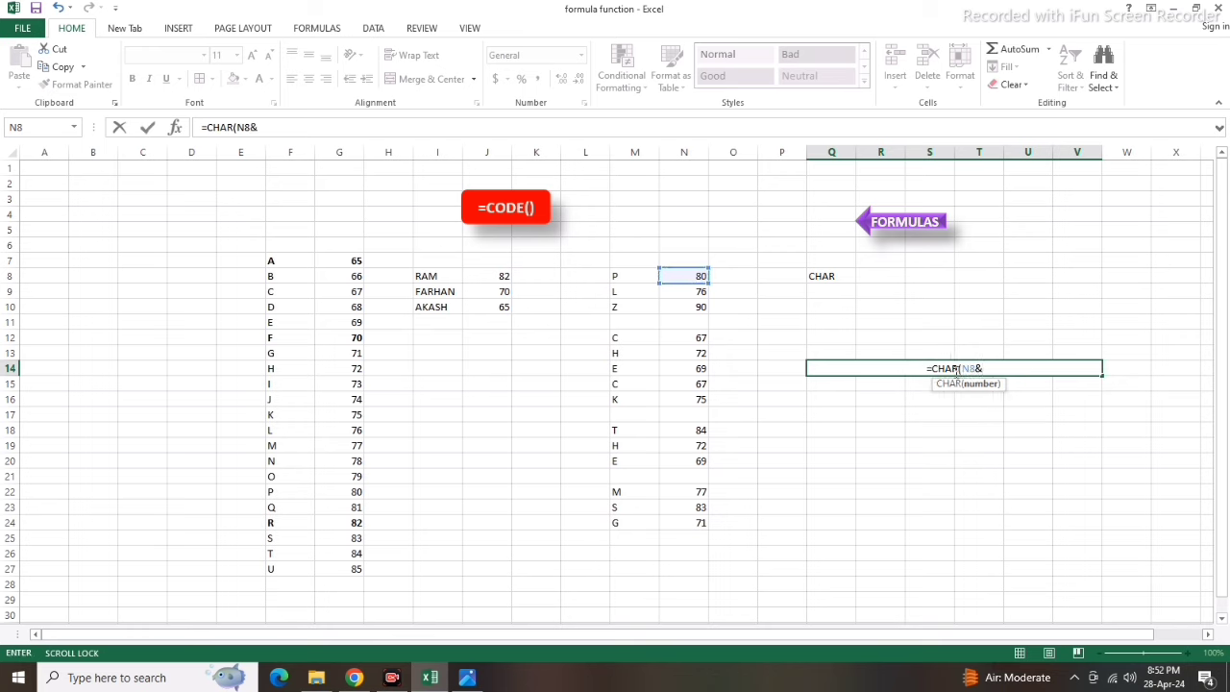
pyautogui.click(682, 291)
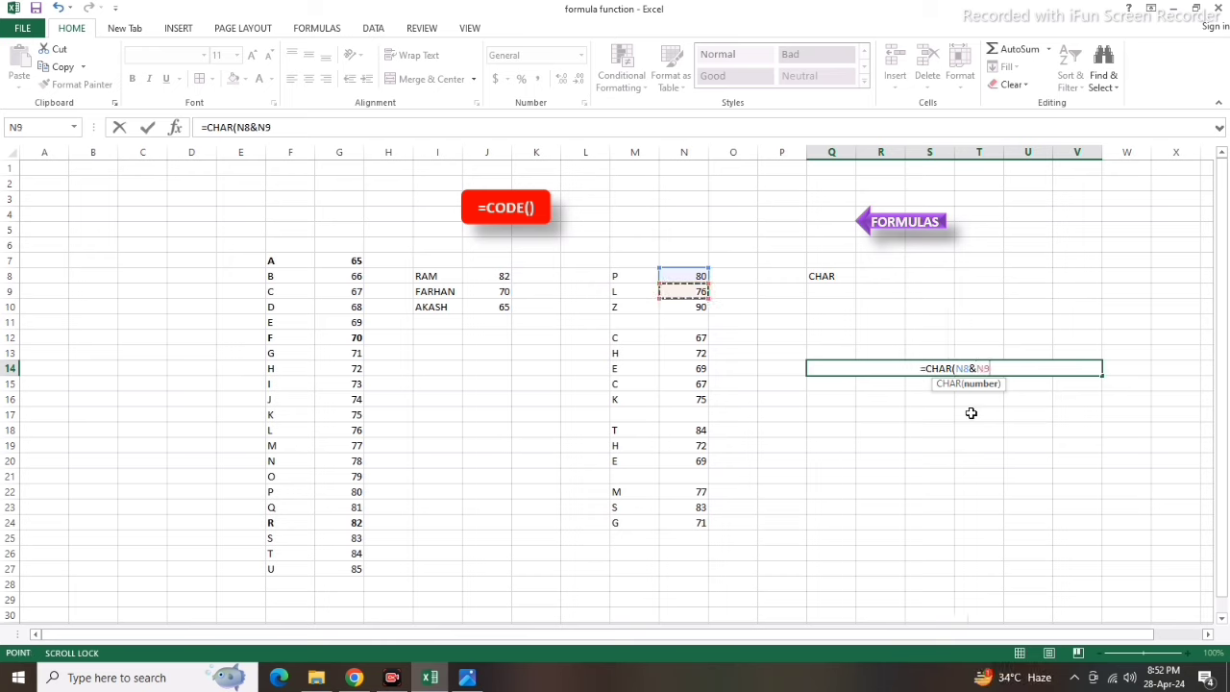
pyautogui.write('&')
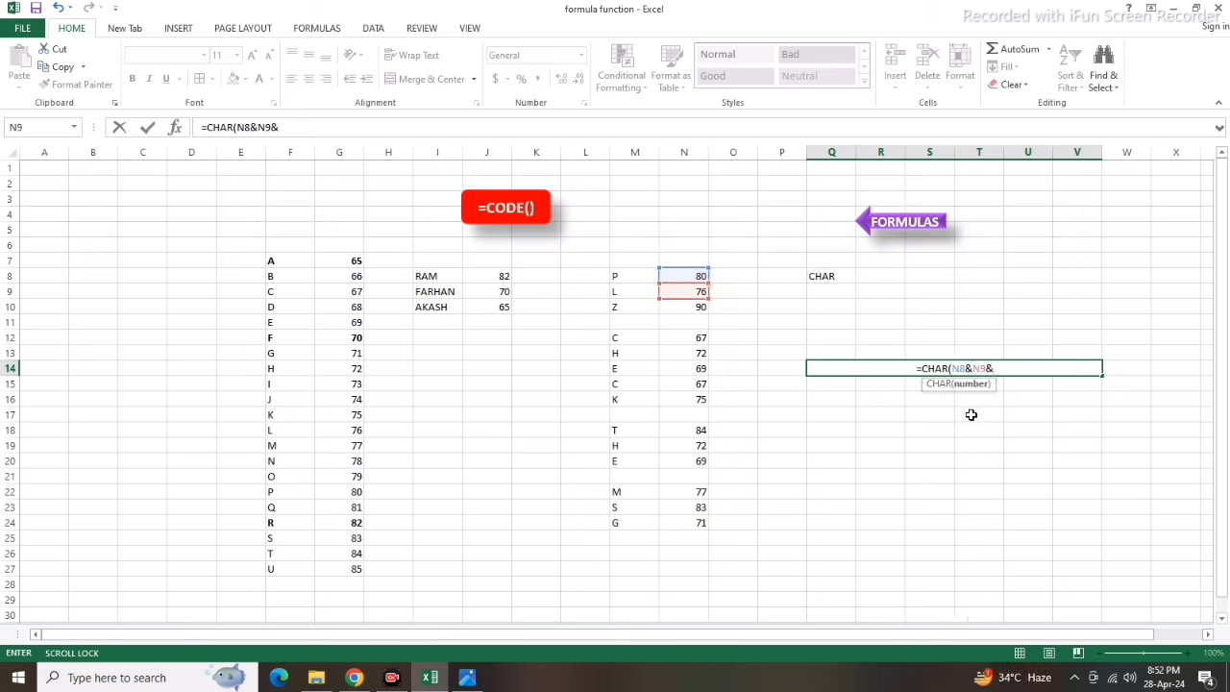
pyautogui.click(696, 308)
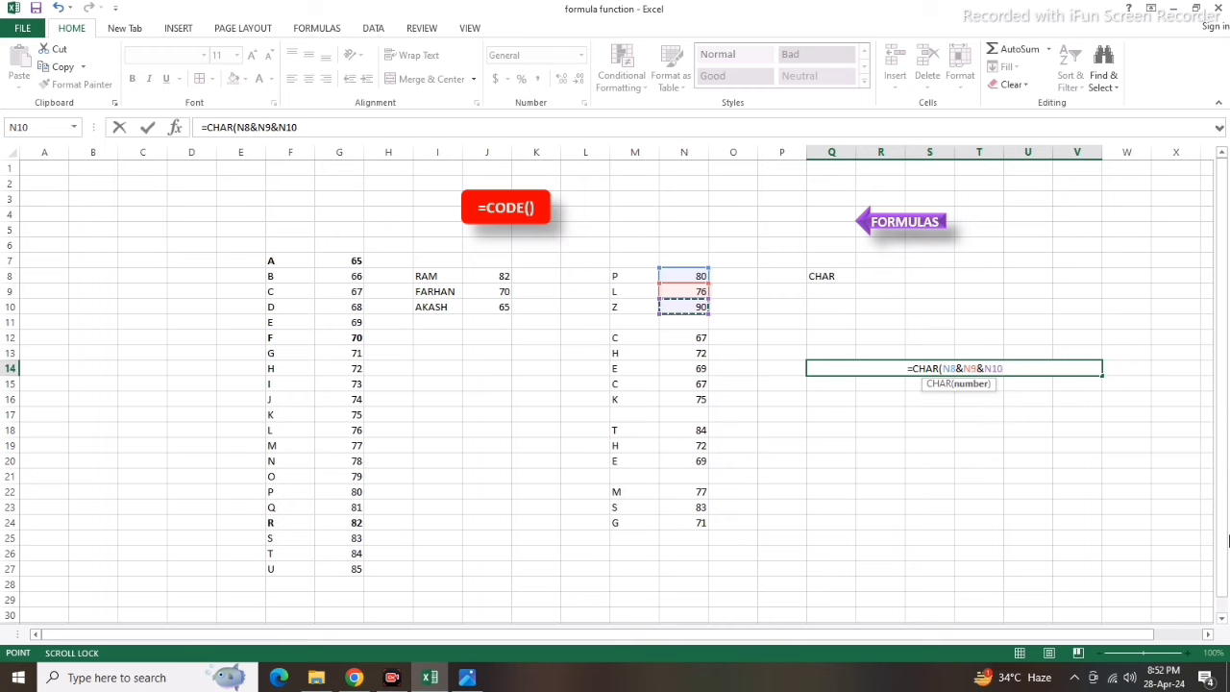
pyautogui.write('&')
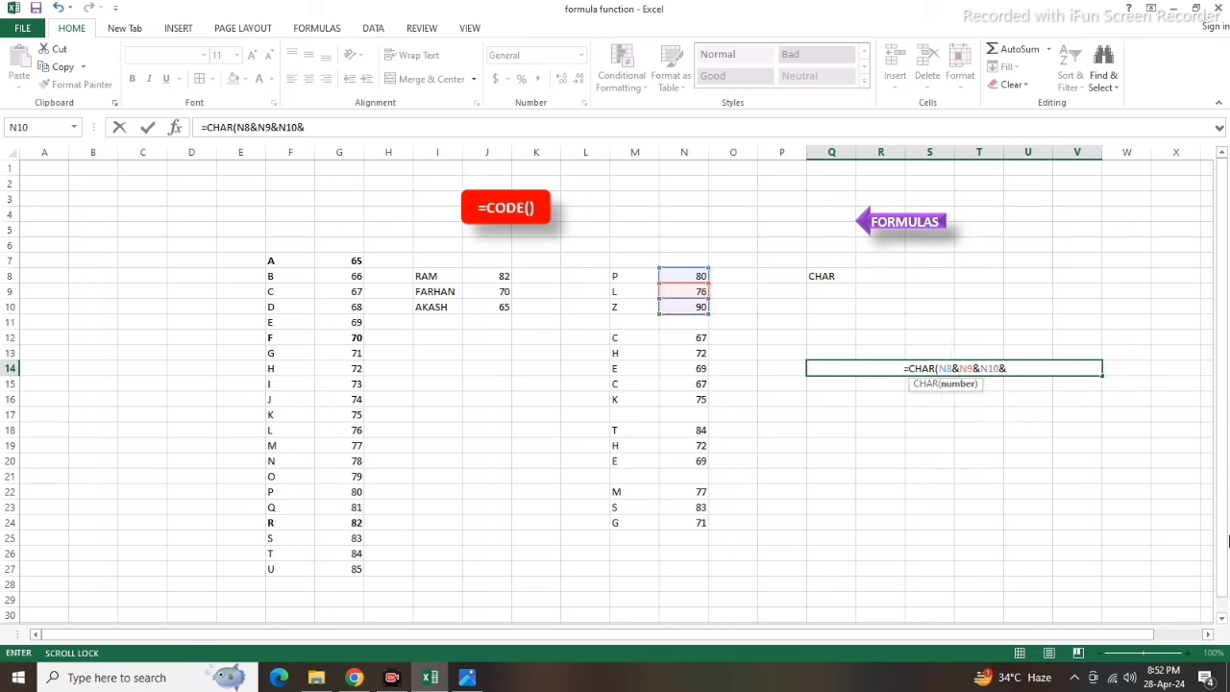
pyautogui.write('"')
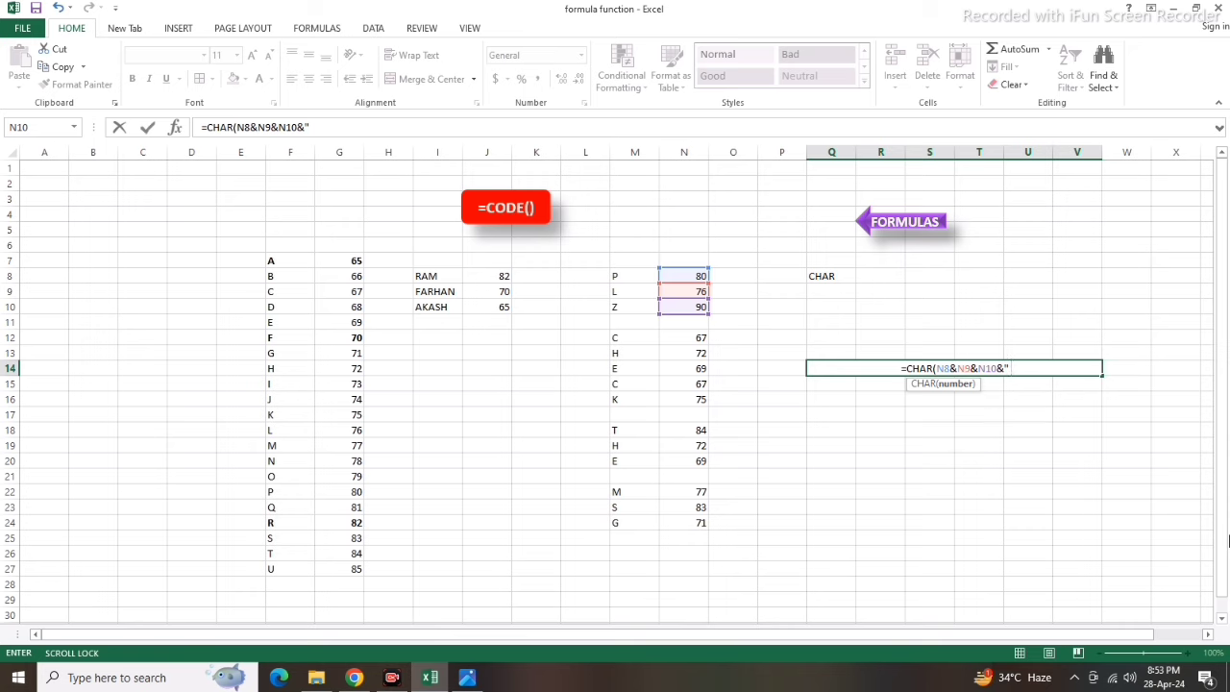
pyautogui.write('"')
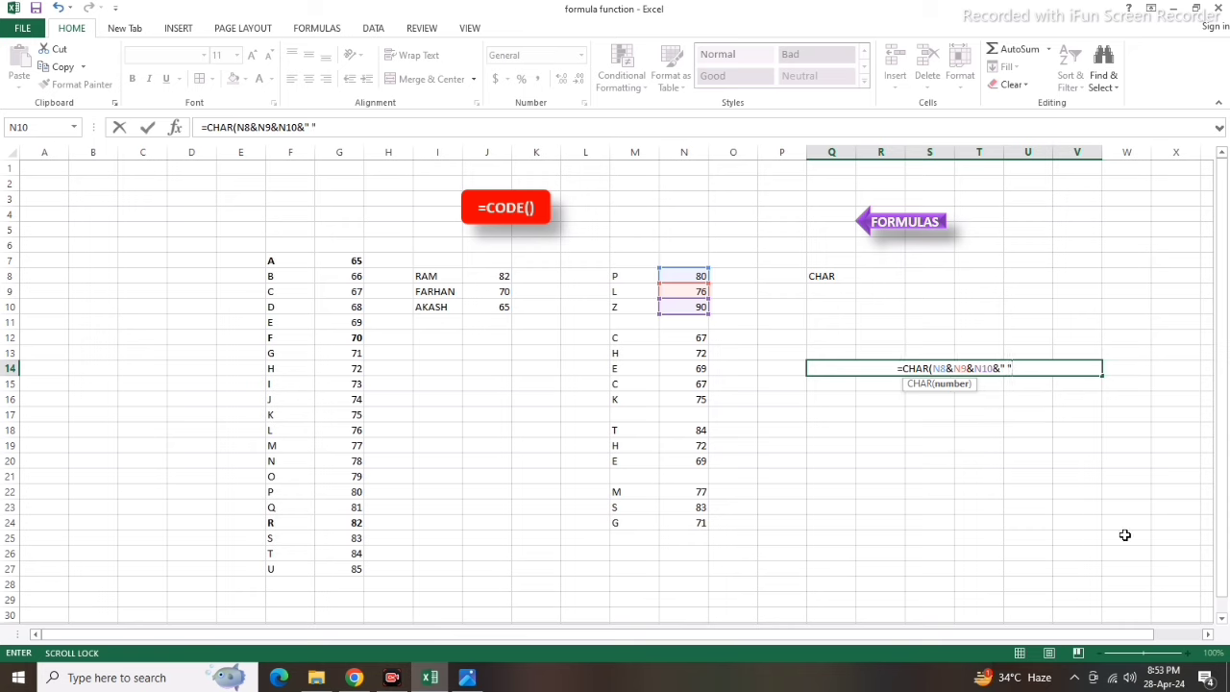
# Enclose each cell reference in its own parentheses and add a trailing ampersand, making the formula =CHAR(N8)&(N9)&(N10)&" "&.
pyautogui.click(949, 368)
pyautogui.write(')&')
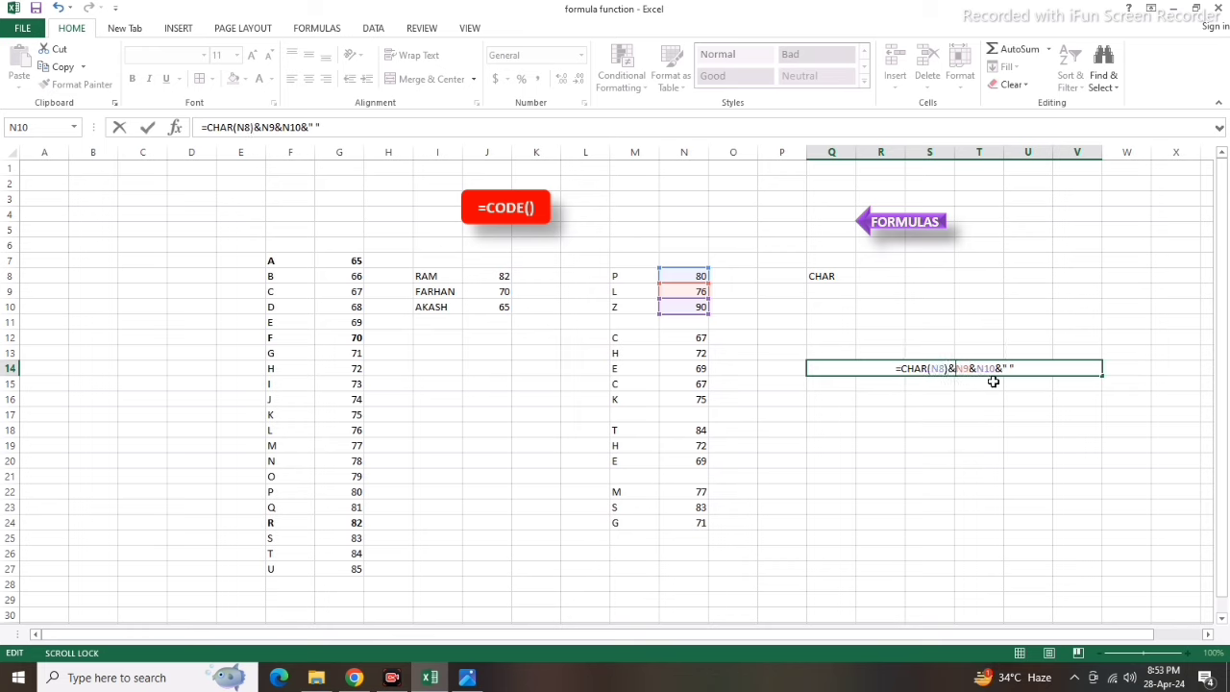
pyautogui.write('(')
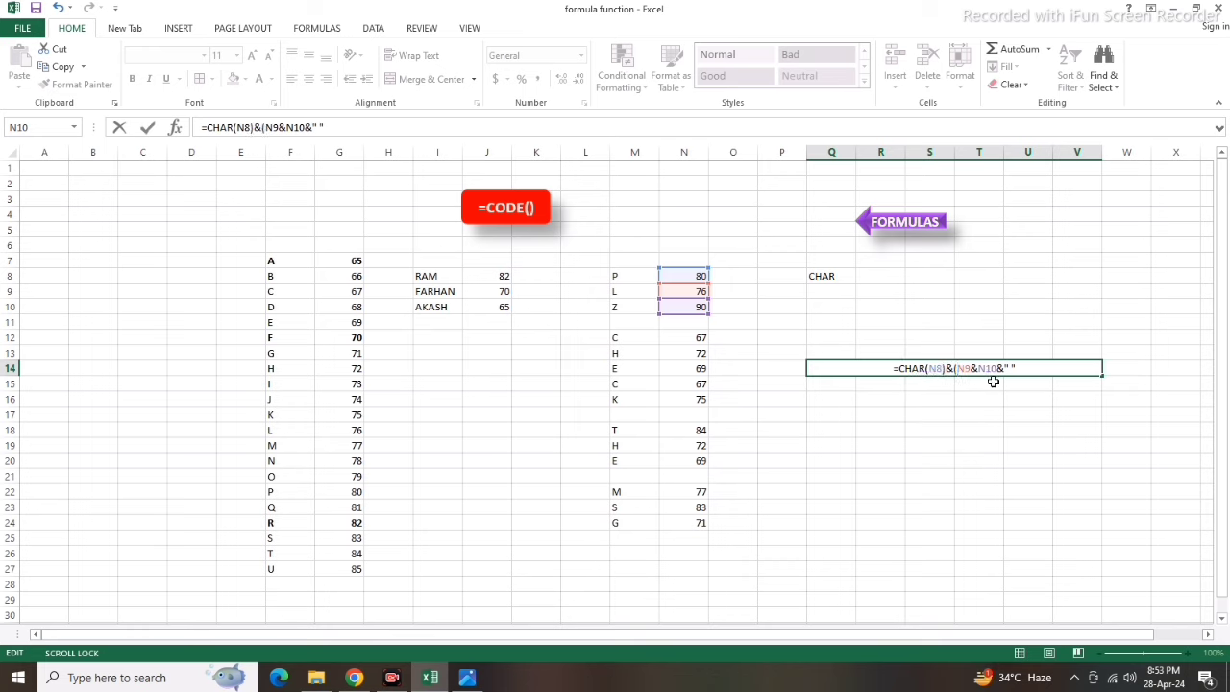
pyautogui.click(974, 368)
pyautogui.write(')&')
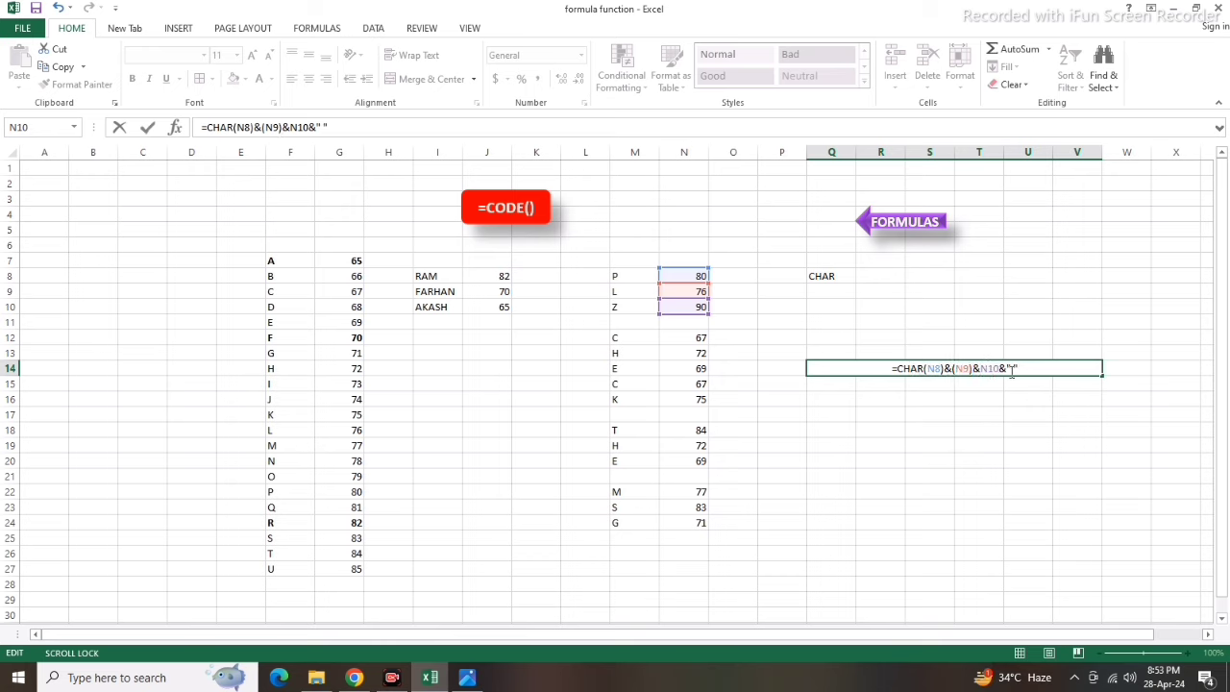
pyautogui.write('(')
pyautogui.click(1002, 368)
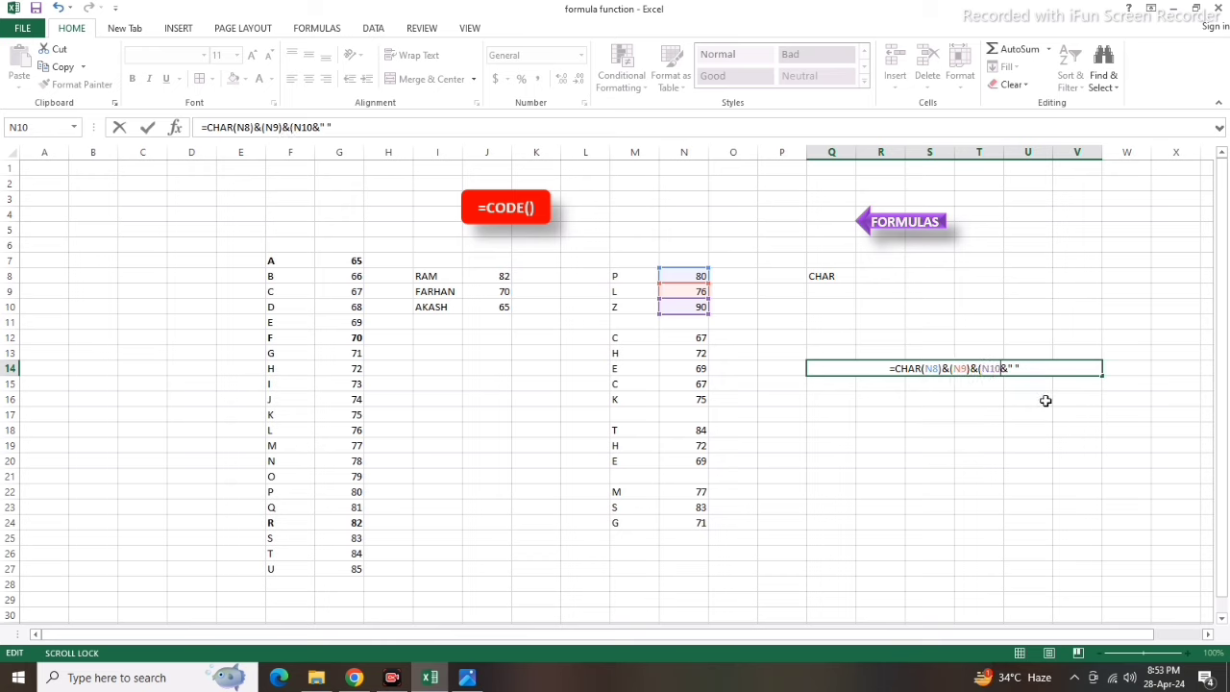
pyautogui.write(')')
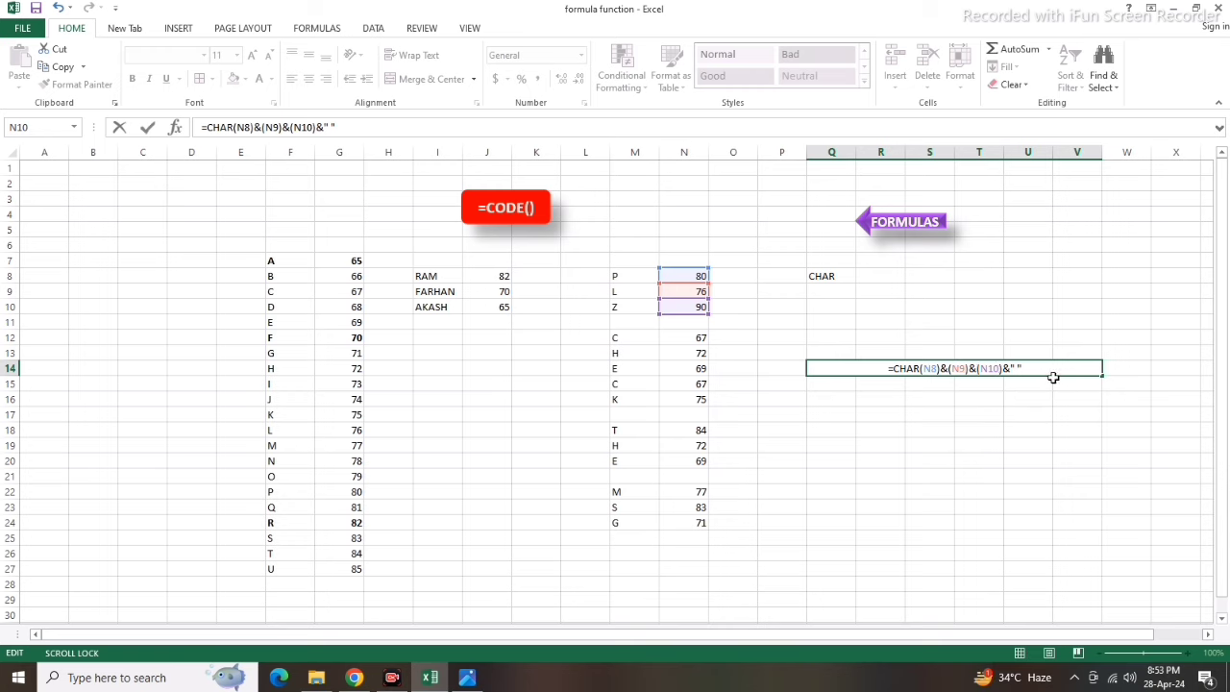
pyautogui.write('&')
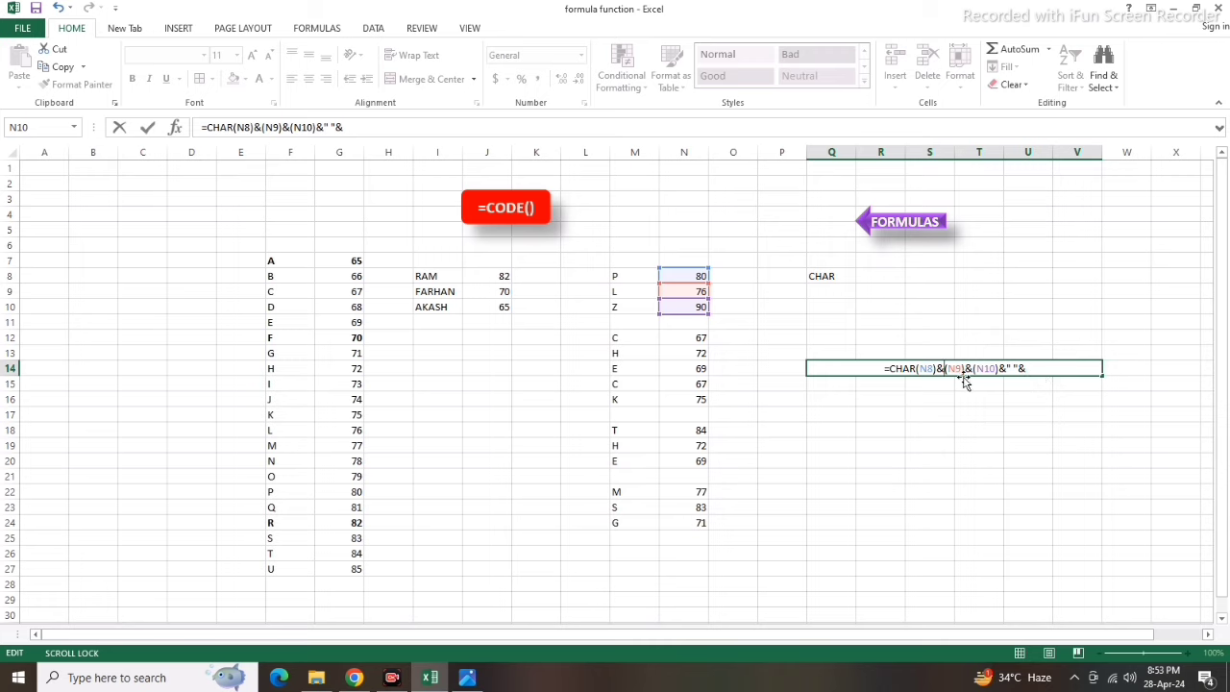
# Insert the CHAR function name before both (N9) and (N10) in the formula.
pyautogui.write('CHAR')
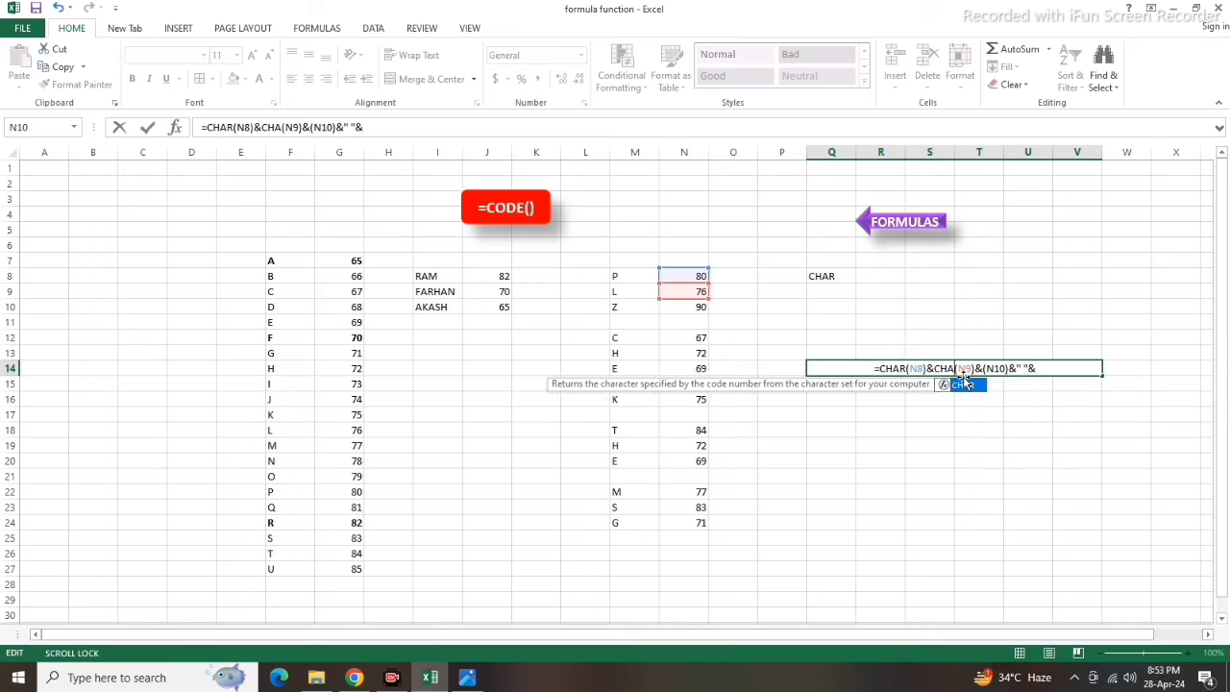
pyautogui.click(986, 368)
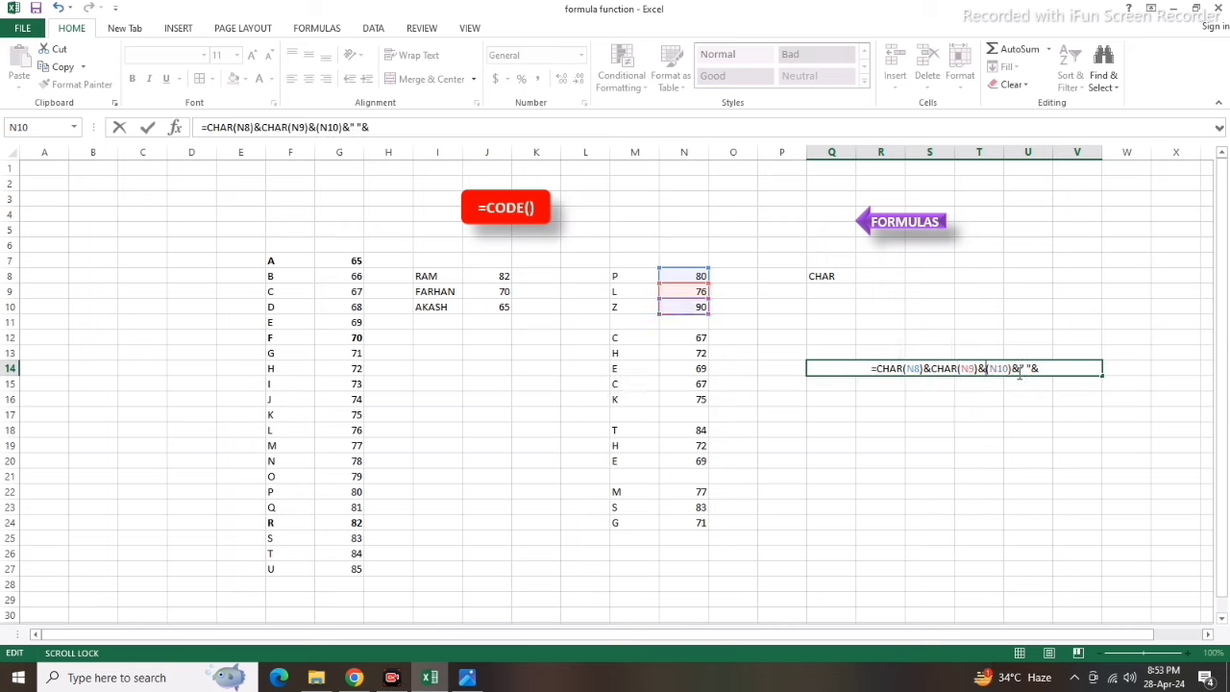
pyautogui.write('CHAR')
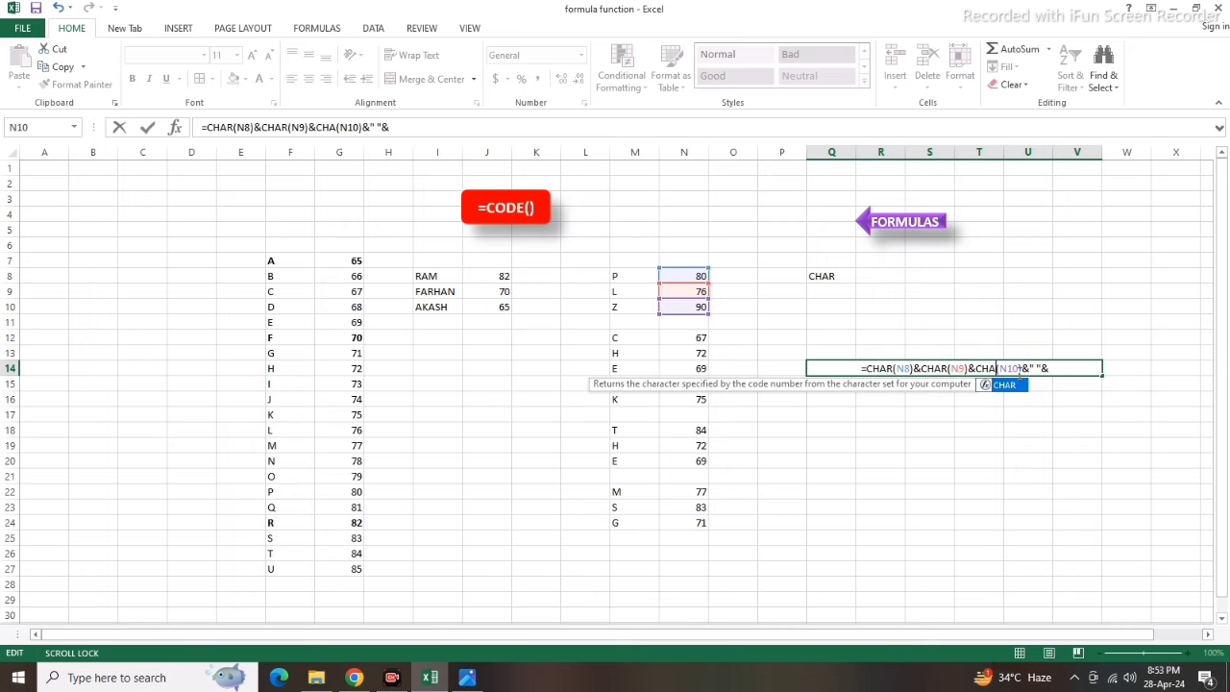
# Append CHAR(N12) after the quoted space at the end of the formula.
pyautogui.click(1061, 369)
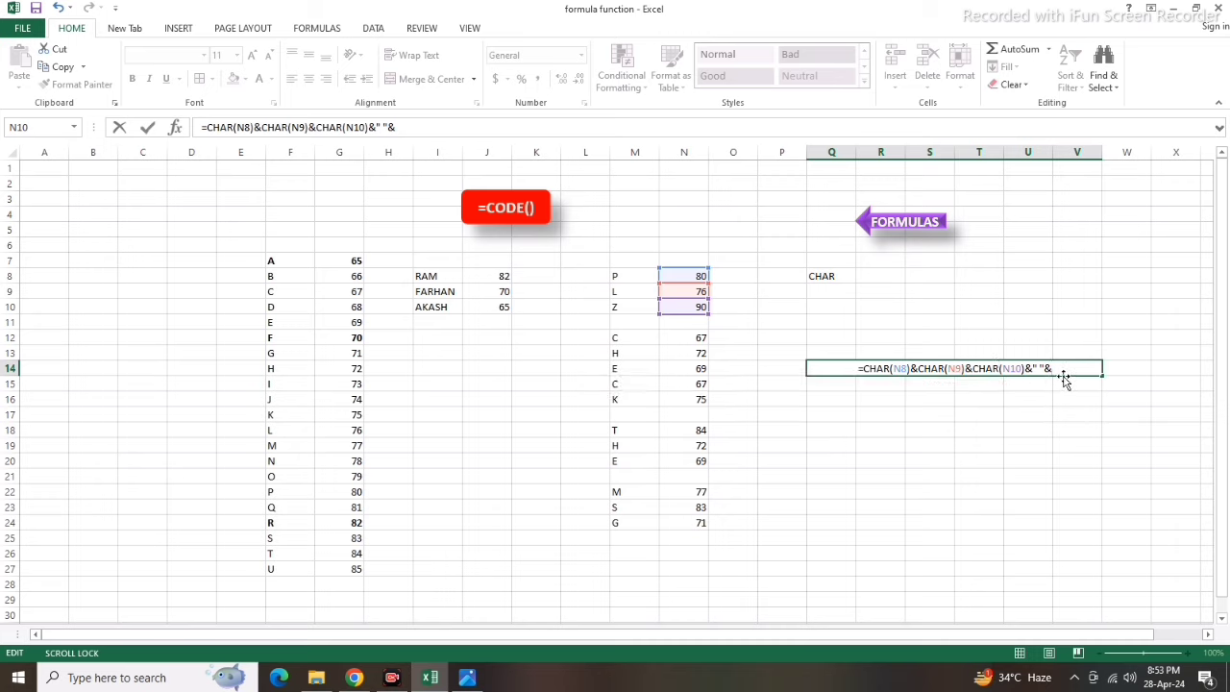
pyautogui.write('CHAR(')
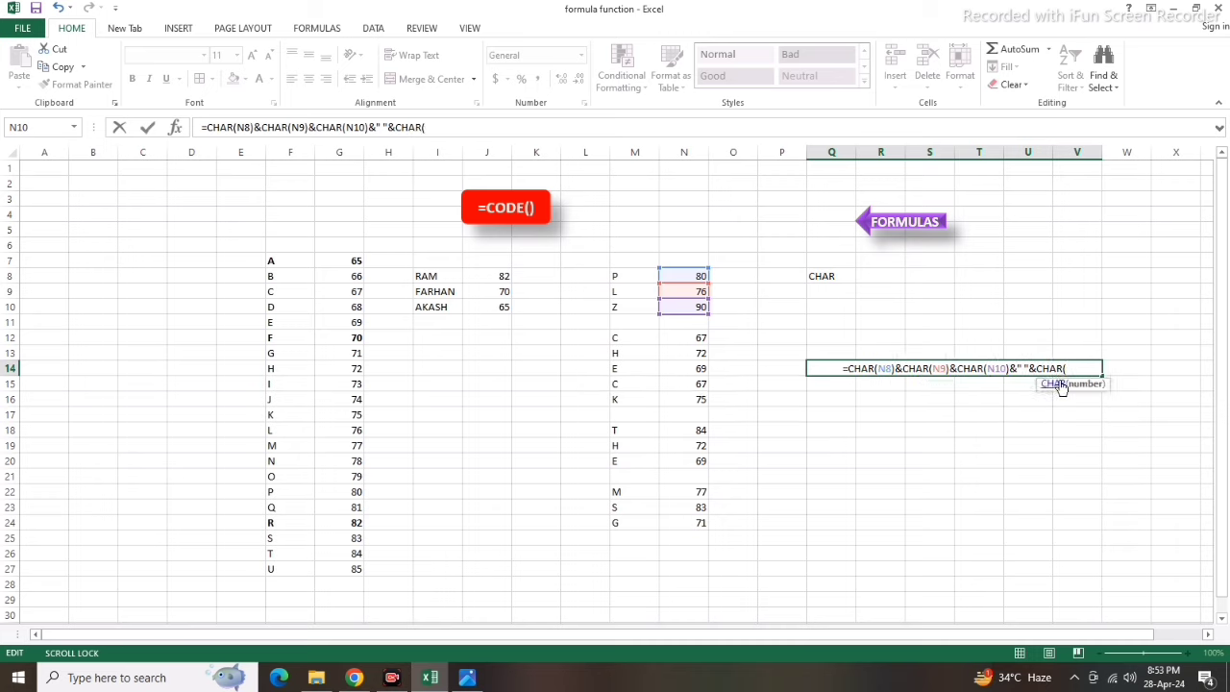
pyautogui.doubleClick(1069, 383)
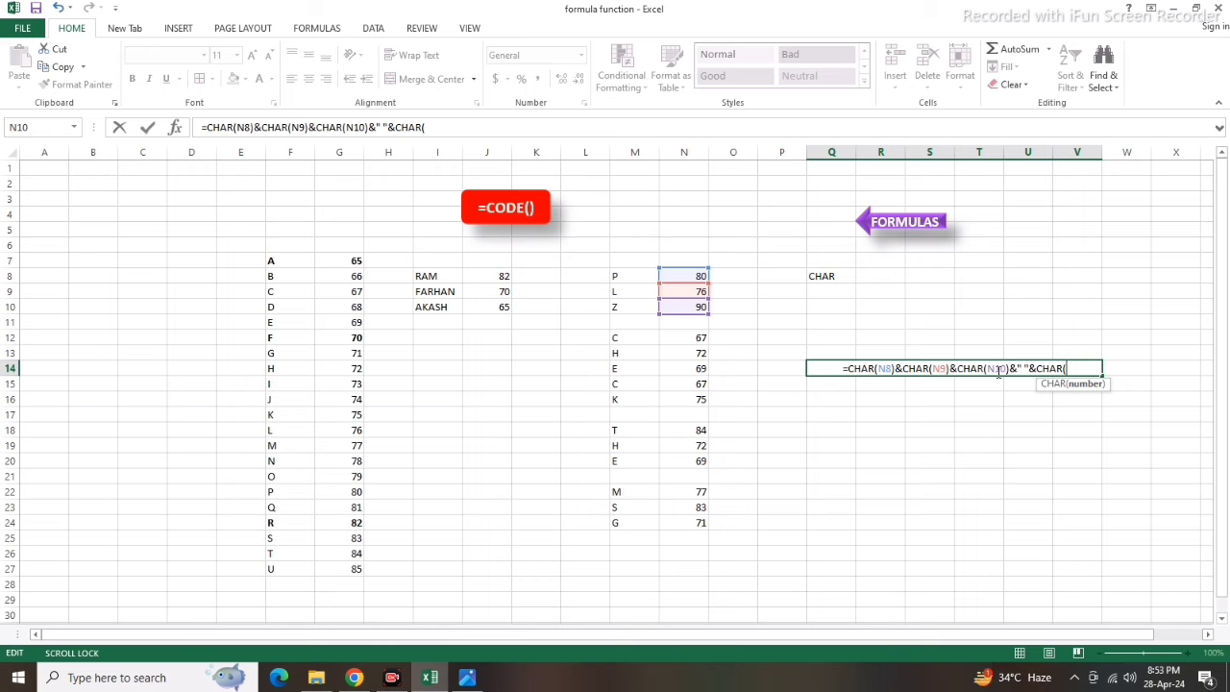
pyautogui.click(693, 337)
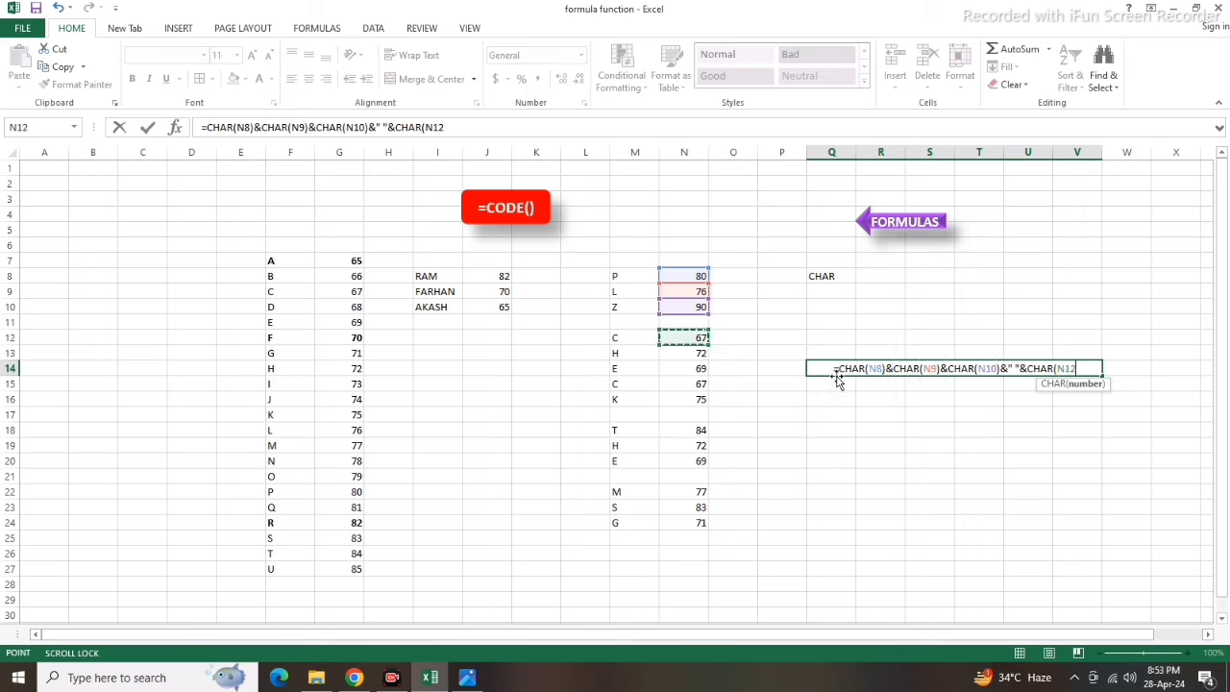
pyautogui.write(')')
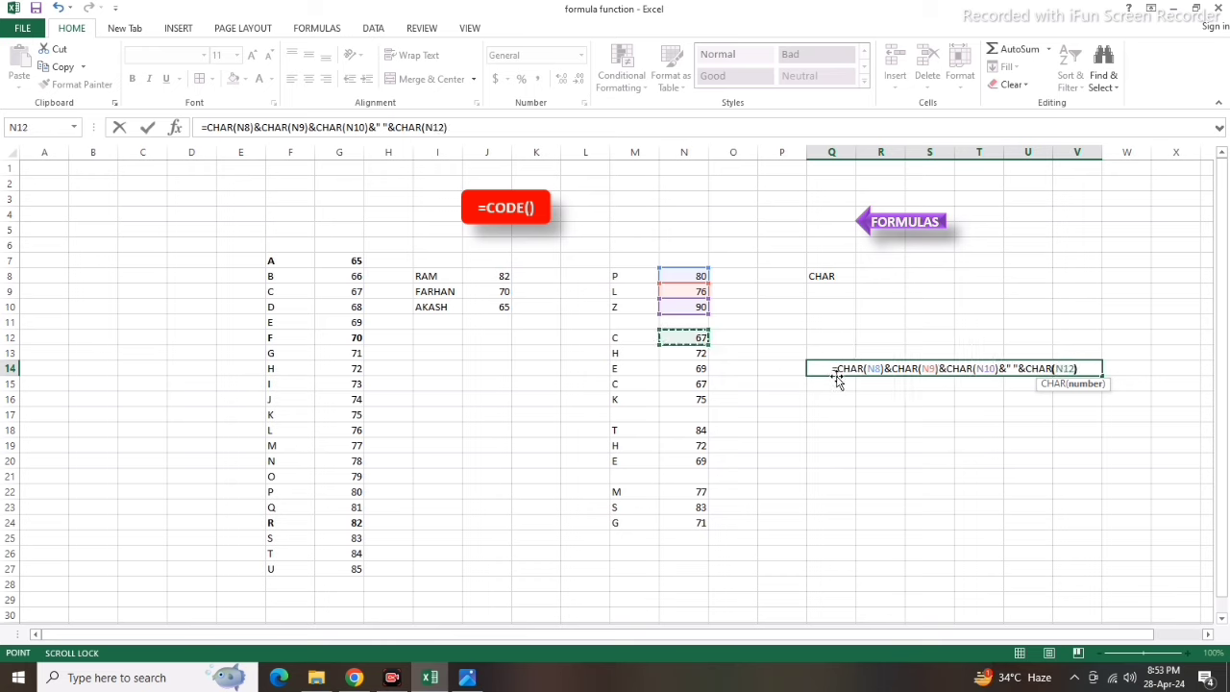
# Extend the formula with &CHAR(N13)&CHAR(N14)&CHAR(N15)CHAR(N16).
pyautogui.write('&')
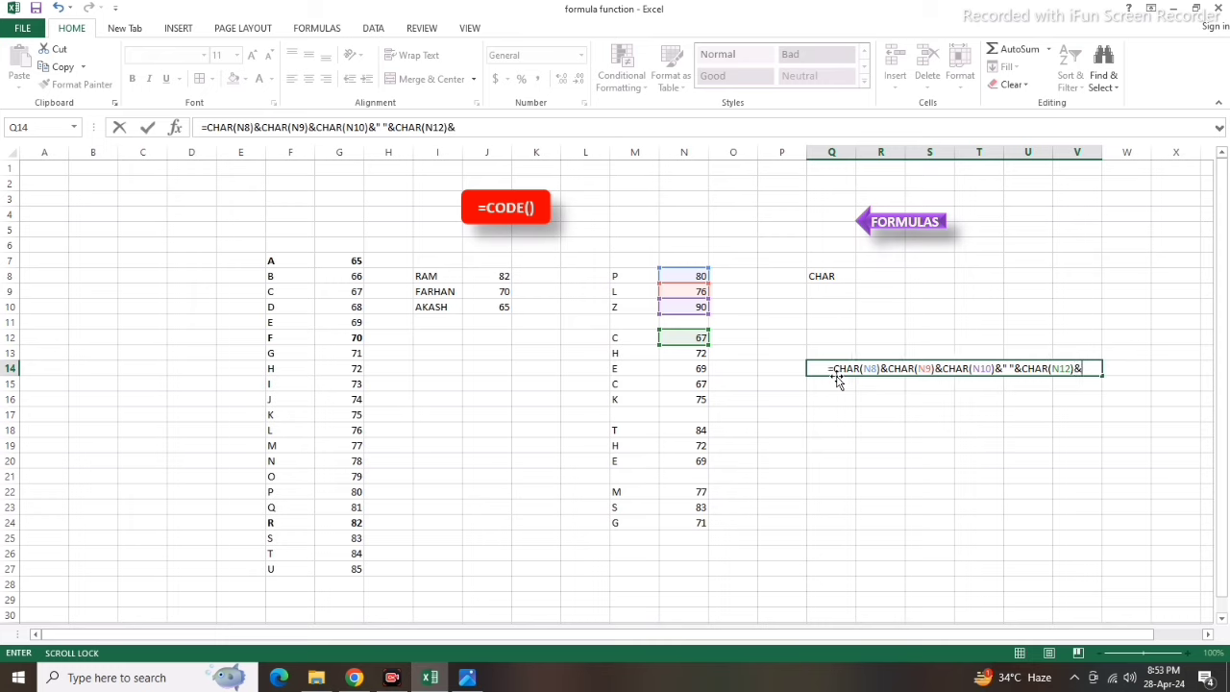
pyautogui.write('CHAR')
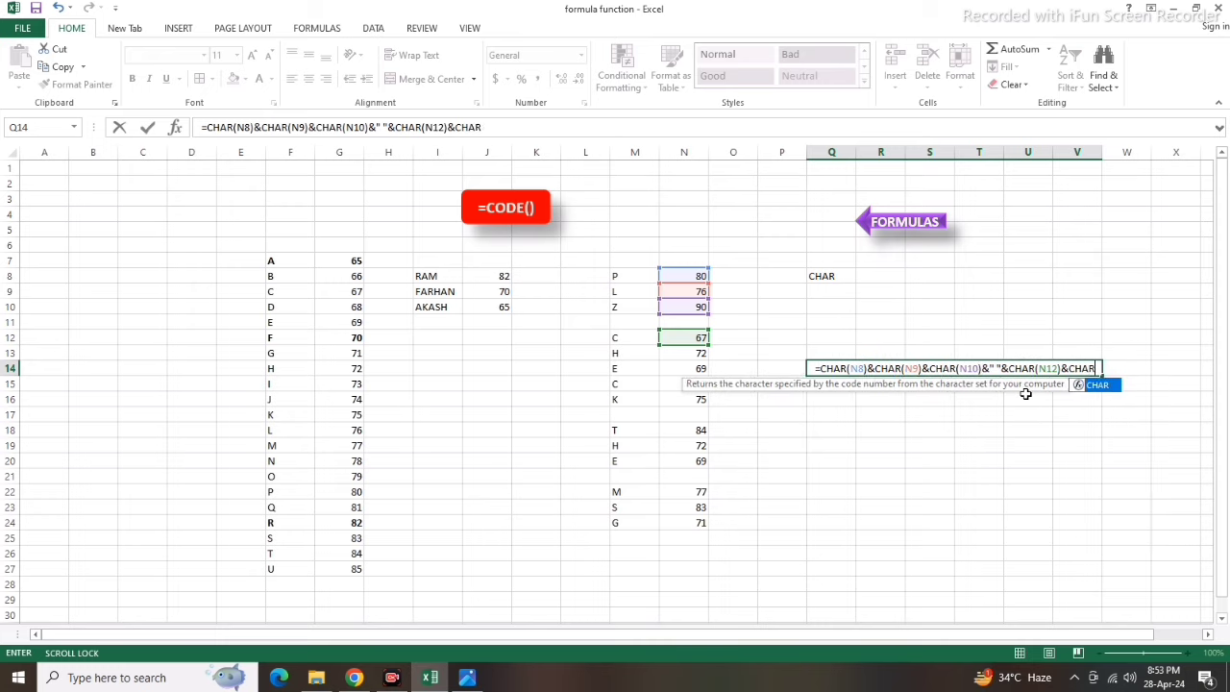
pyautogui.write('(')
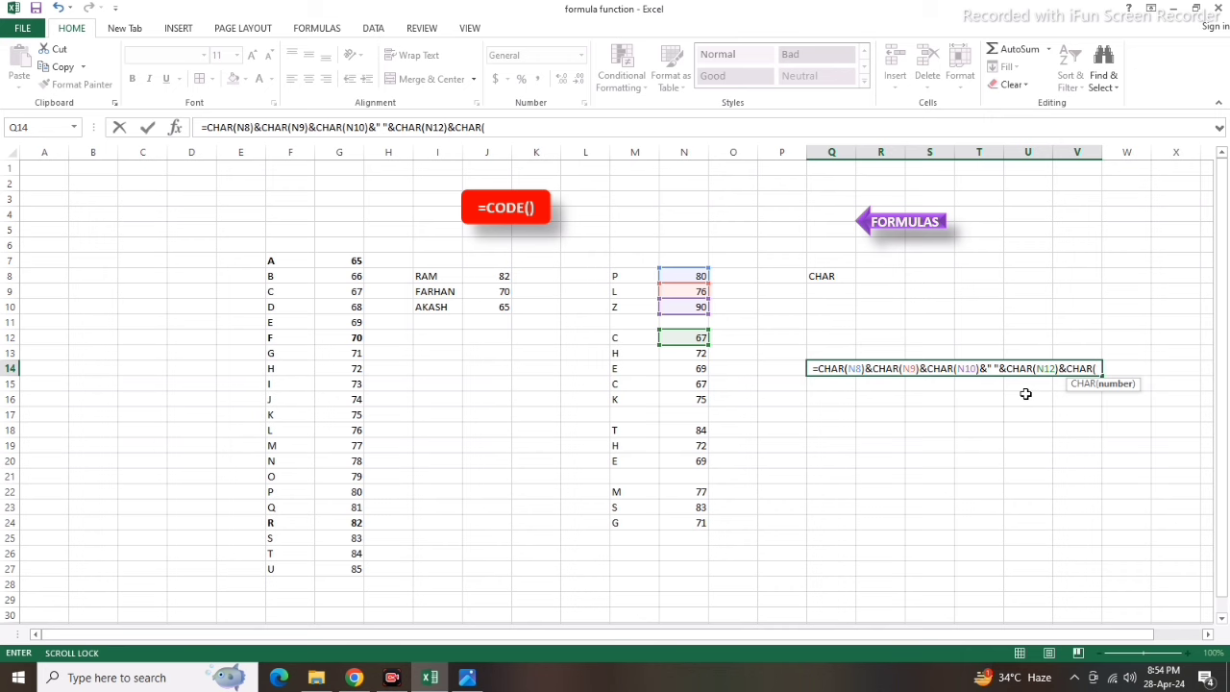
pyautogui.write('N13)&CHAR(N14)&C')
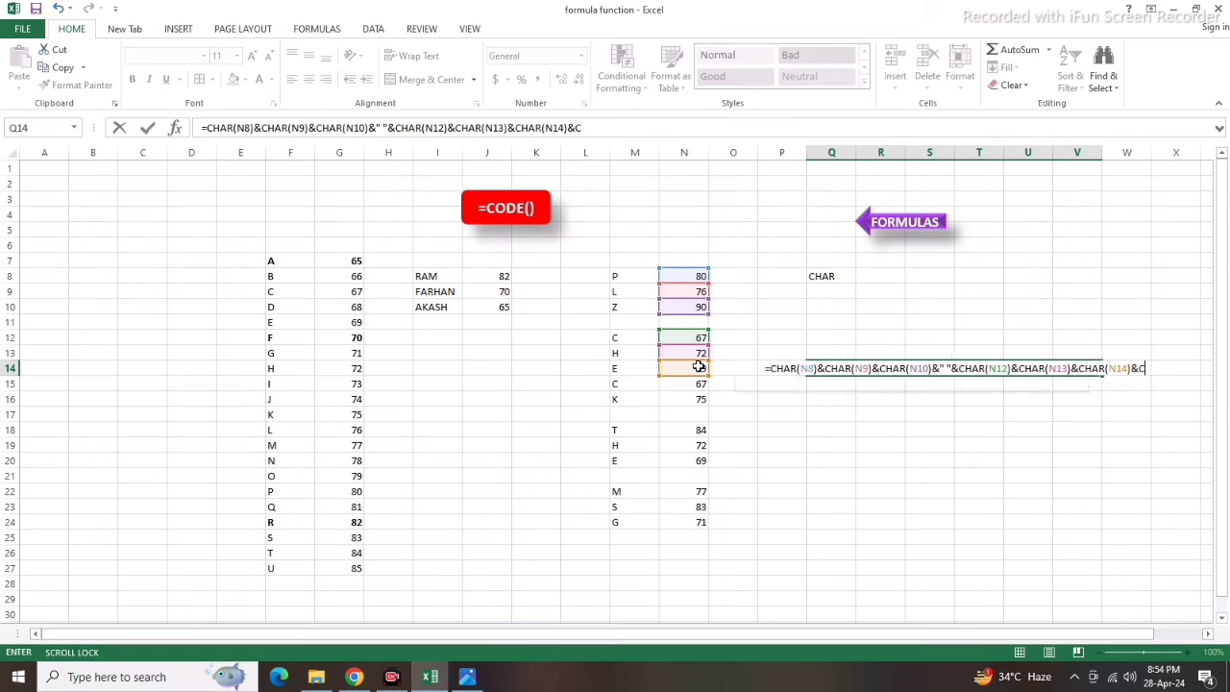
pyautogui.write('HAR(N15)CHAR(N16)')
# Insert the missing ampersand between CHAR(N15) and CHAR(N16), and commit the formula.
pyautogui.press('F2')
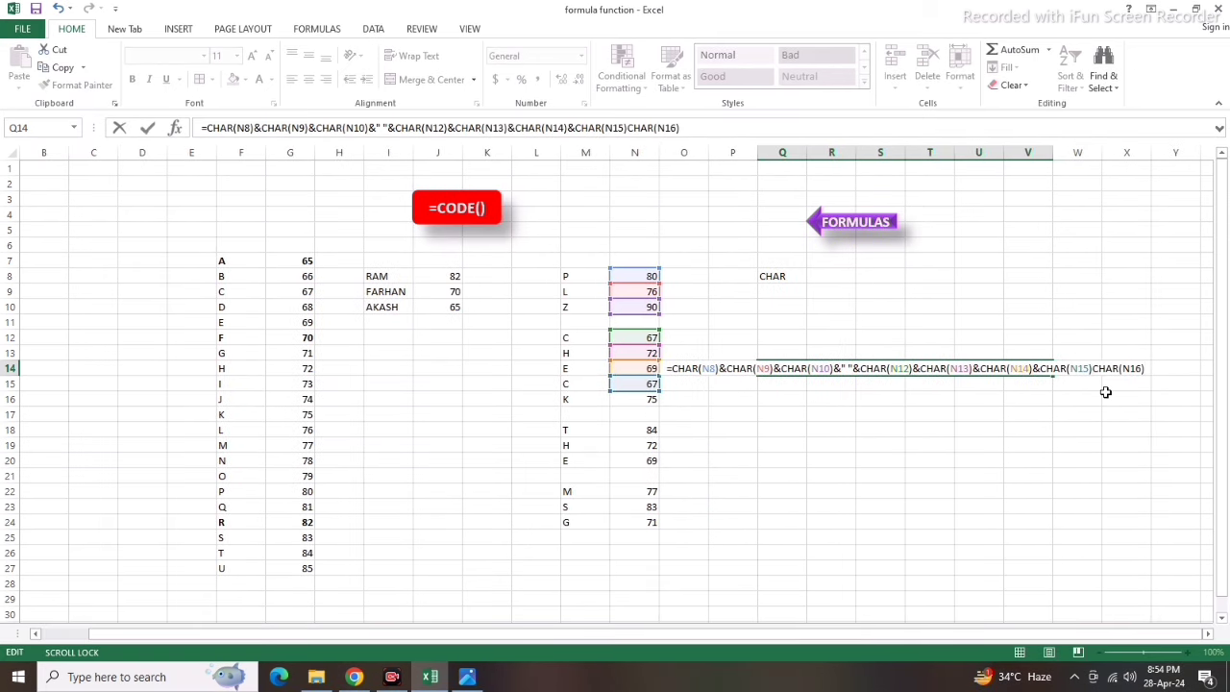
pyautogui.press('Left')
pyautogui.press('Left')
pyautogui.press('Left')
pyautogui.press('Left')
pyautogui.press('Left')
pyautogui.press('Left')
pyautogui.press('Left')
pyautogui.press('Left')
pyautogui.press('Left')
pyautogui.write('&')
pyautogui.press('End')
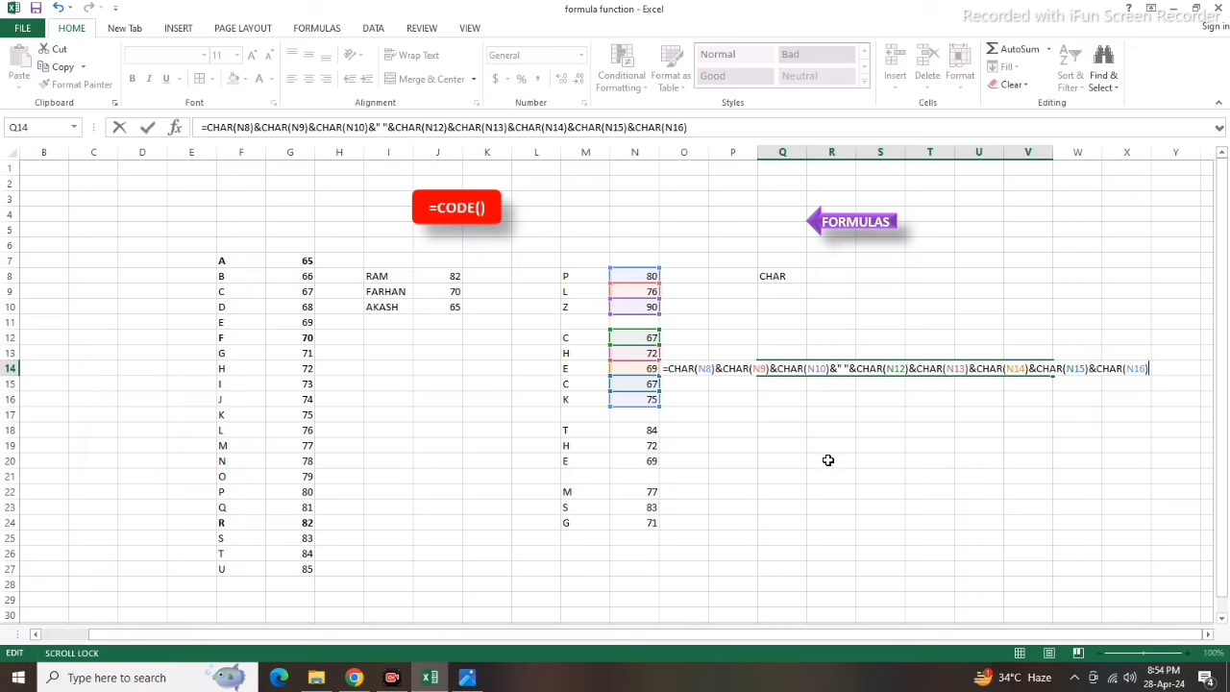
pyautogui.press('Return')
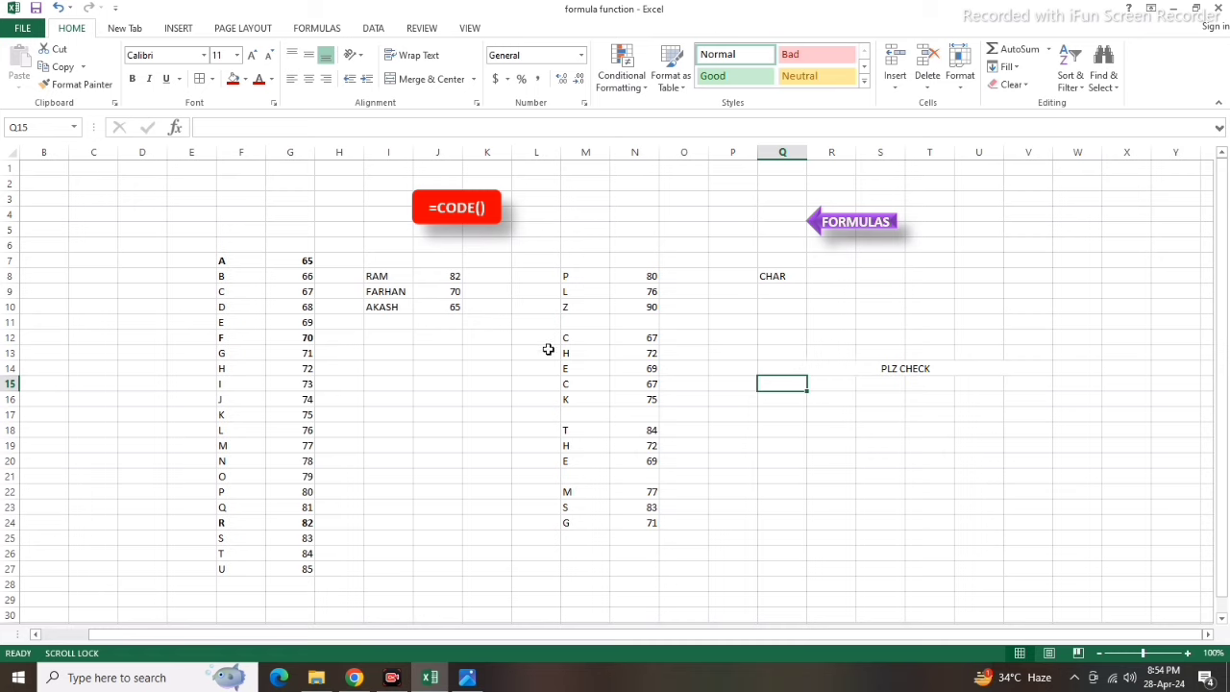
# Review the CHAR formula in merged cell Q14 and its references to the codes in column N.
pyautogui.click(888, 368)
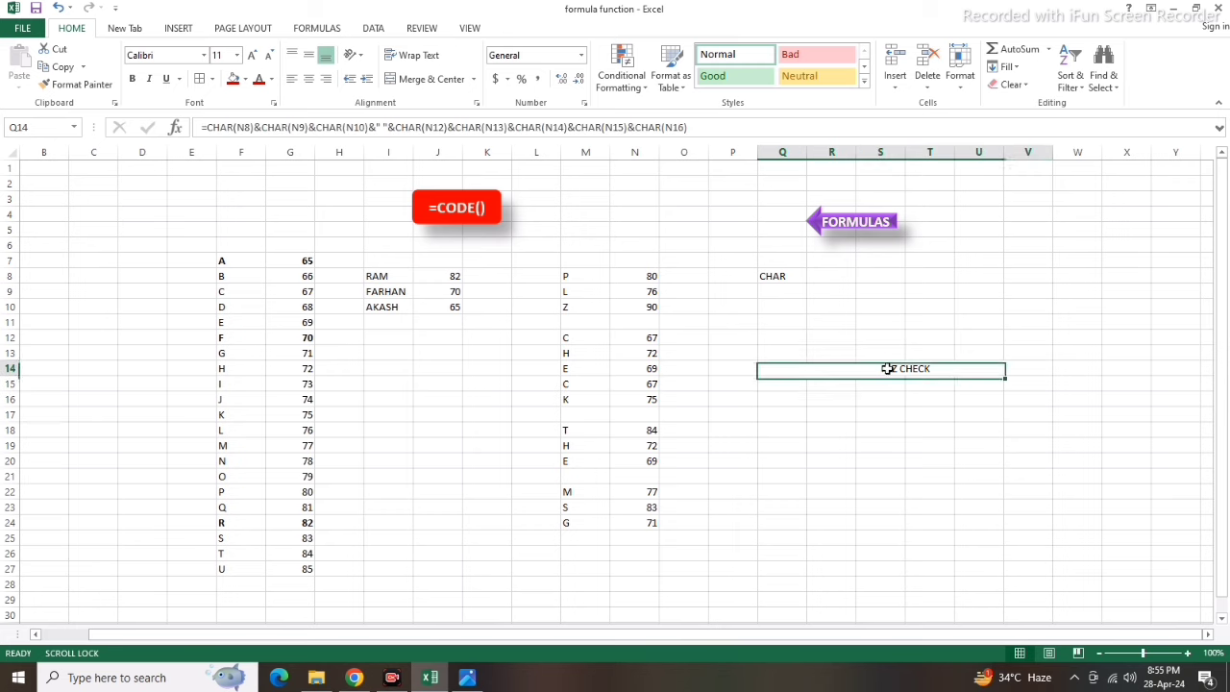
pyautogui.doubleClick(888, 368)
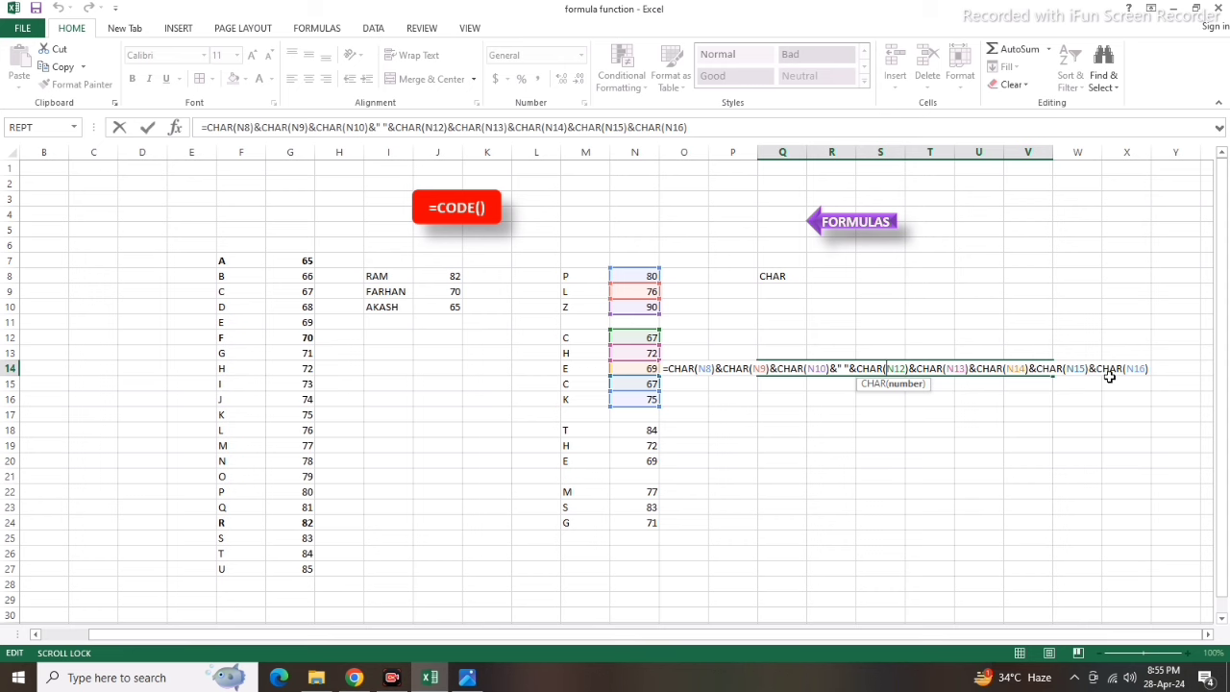
pyautogui.press('Return')
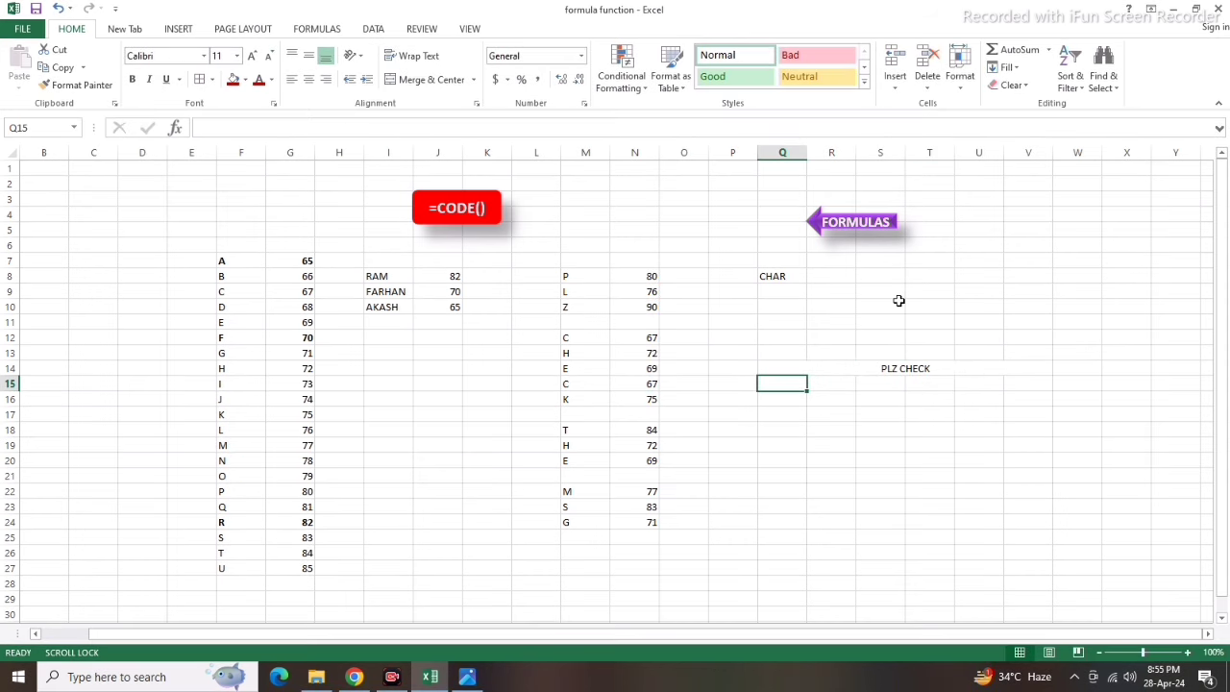
# Open the DAY practice sheet from the formula index and enter =DAY(E8) in F8.
pyautogui.click(858, 224)
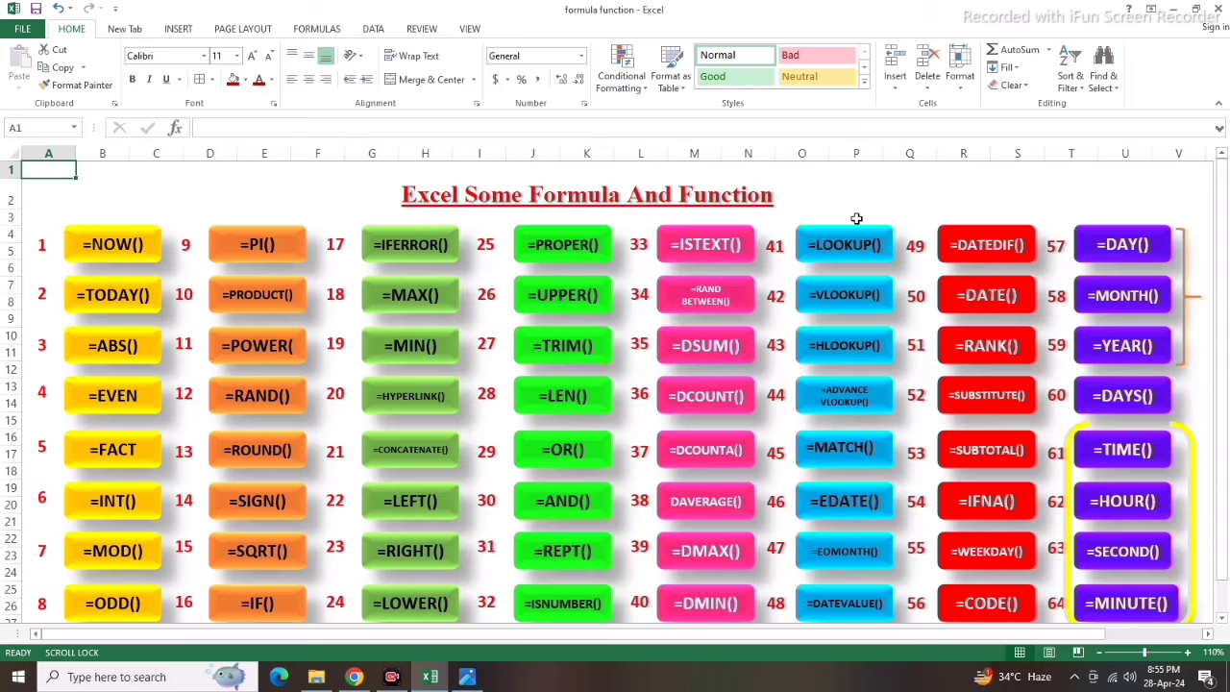
pyautogui.click(1128, 241)
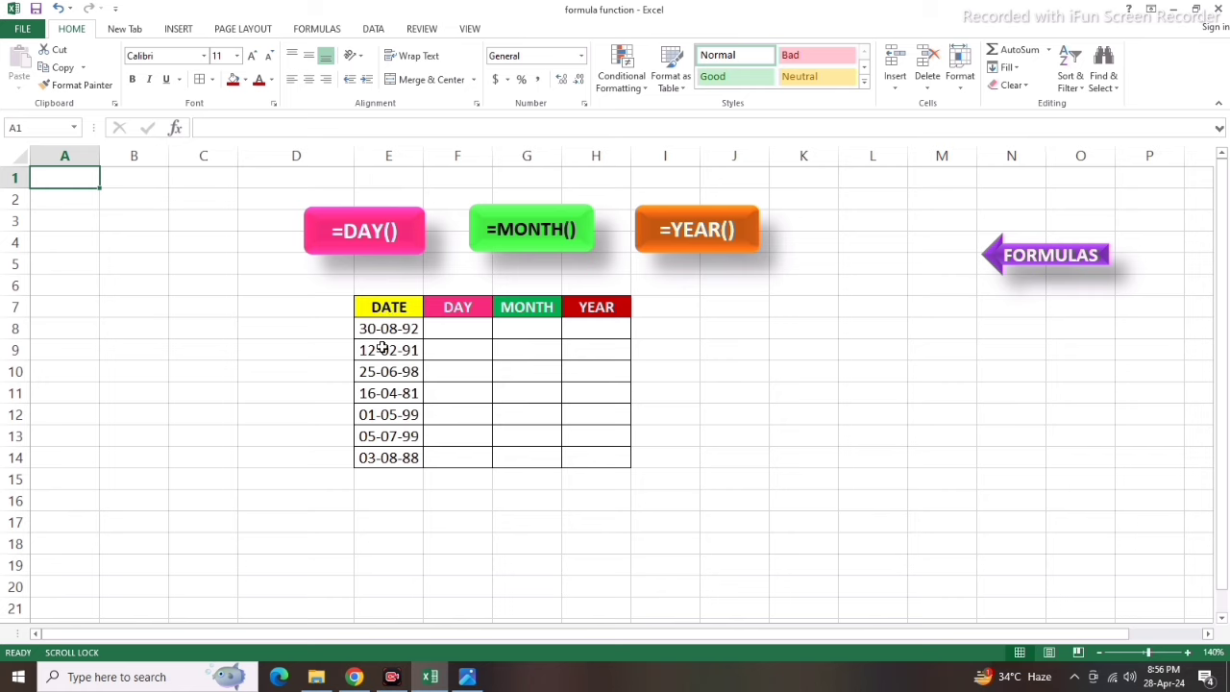
pyautogui.click(452, 328)
pyautogui.write('=')
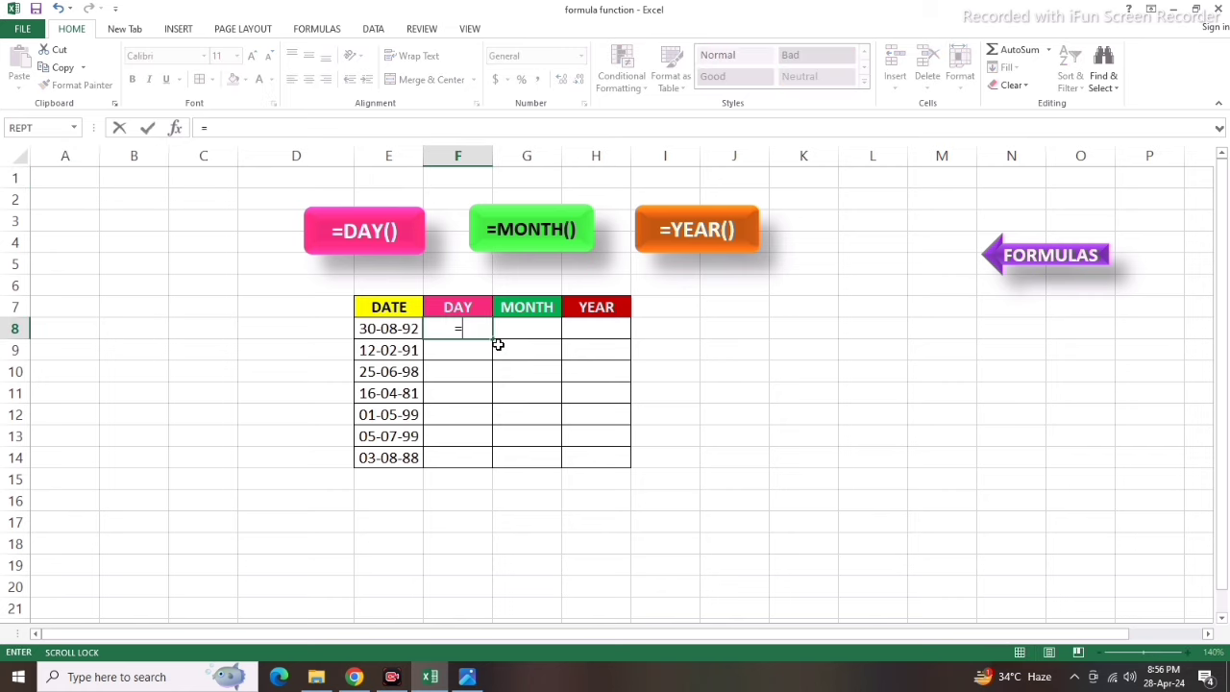
pyautogui.write('DAY')
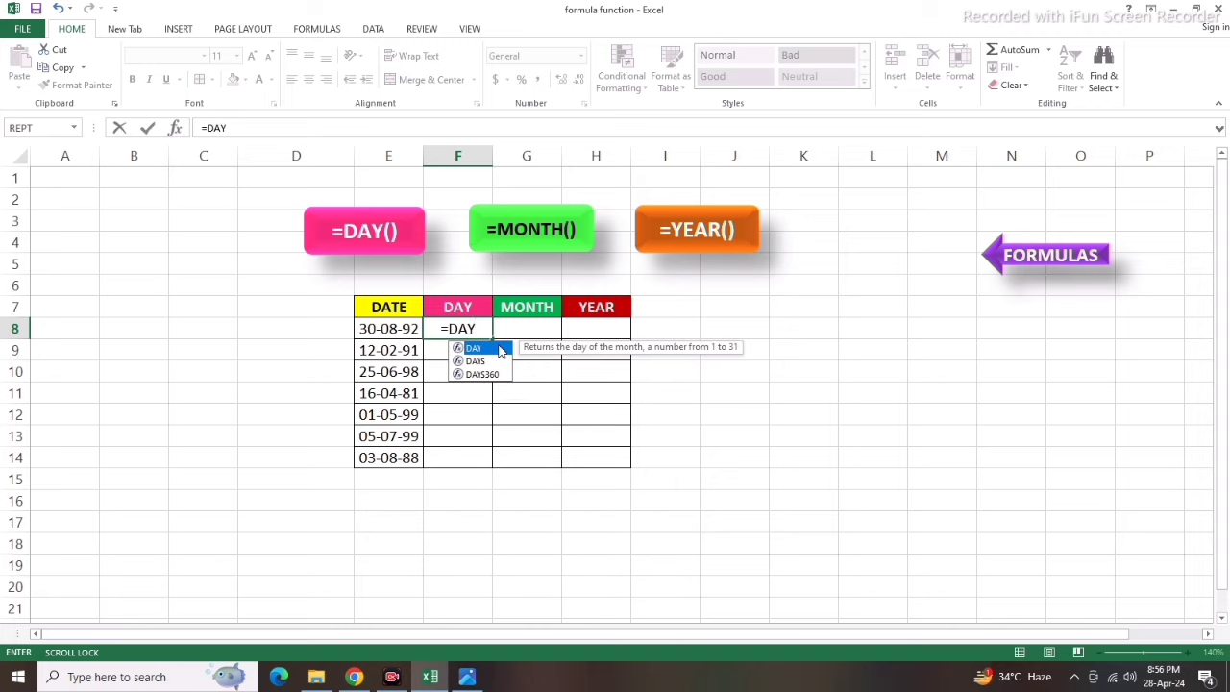
pyautogui.doubleClick(500, 349)
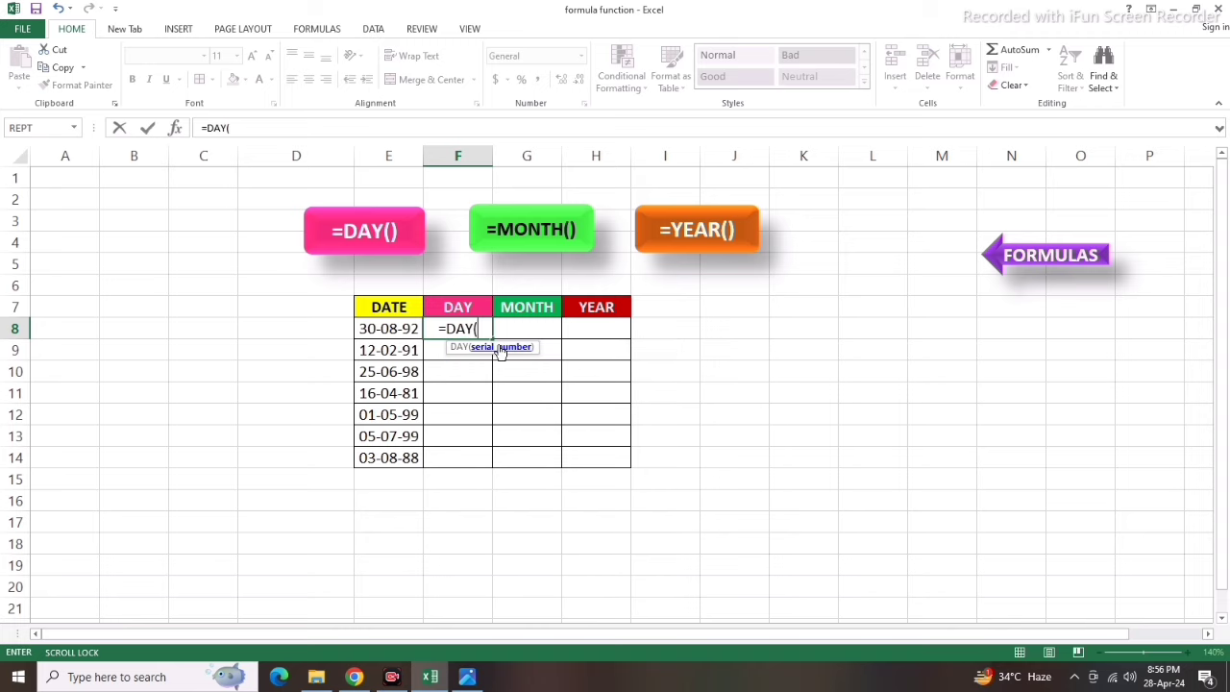
pyautogui.click(387, 324)
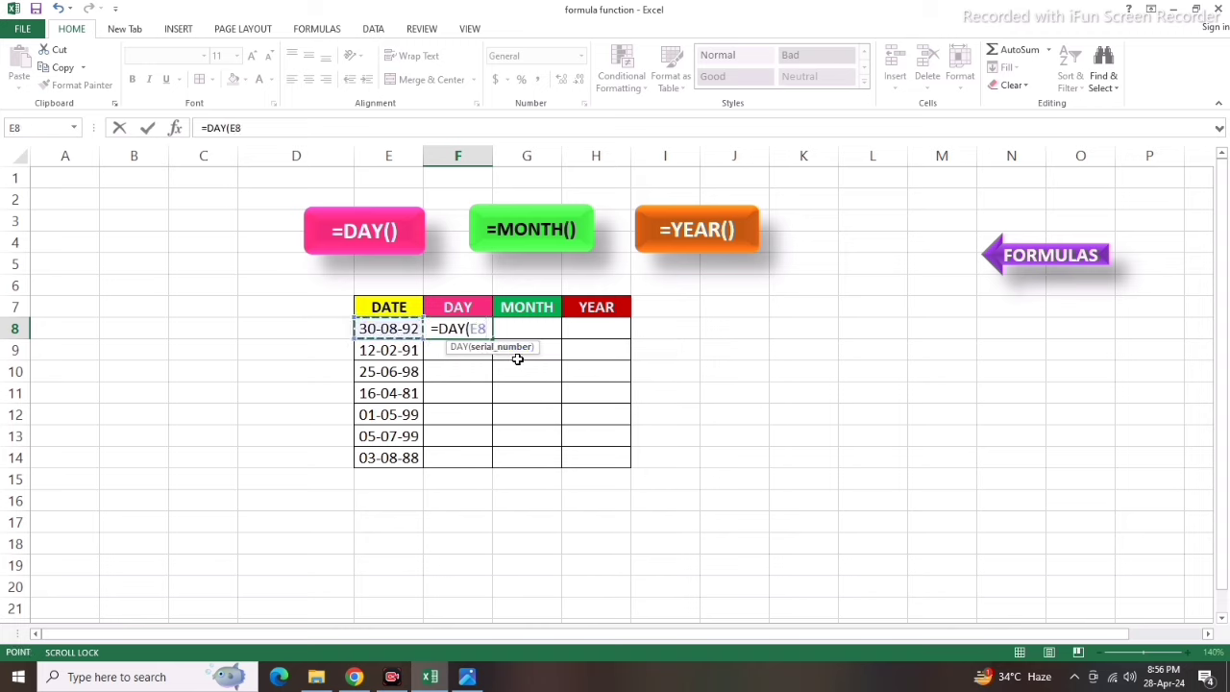
pyautogui.write(')')
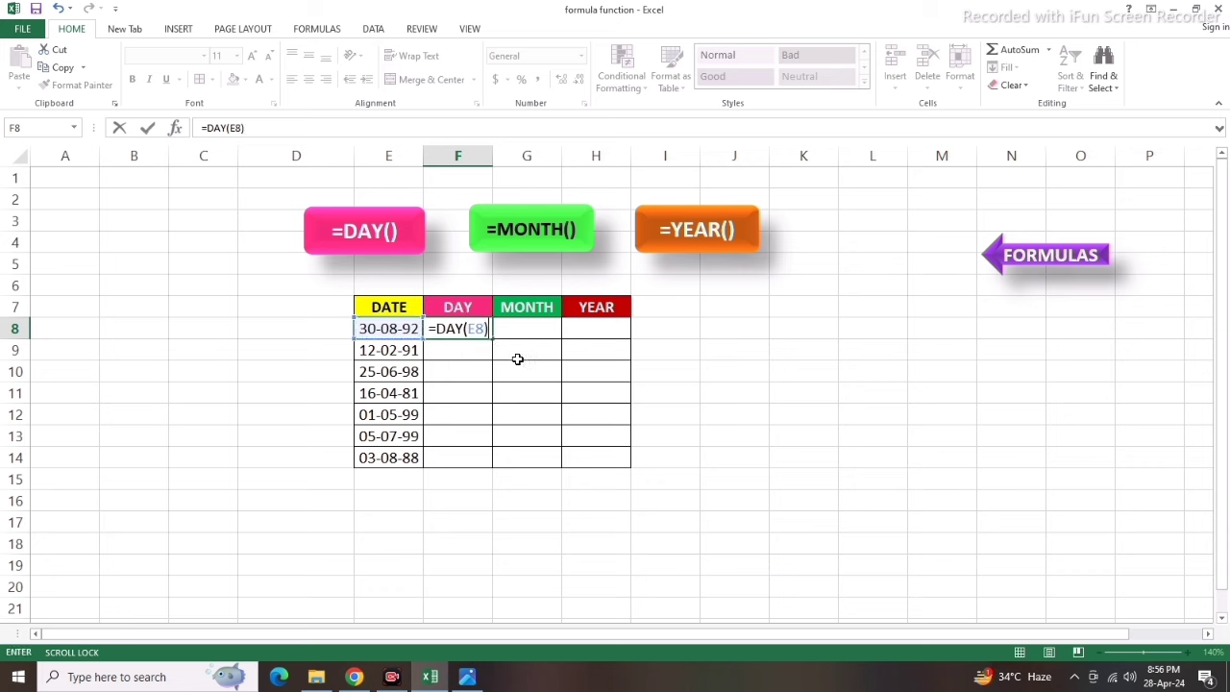
pyautogui.press('Return')
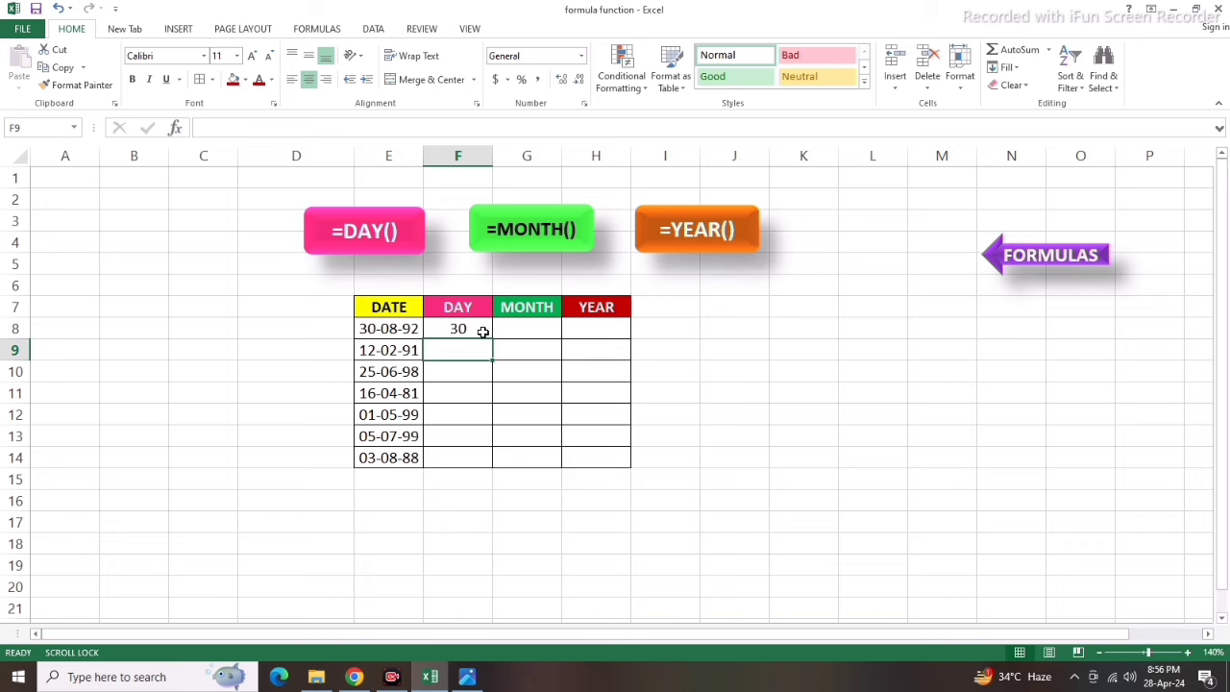
# Enter =MONTH(E8) in G8 to extract the month of the first date.
pyautogui.click(530, 325)
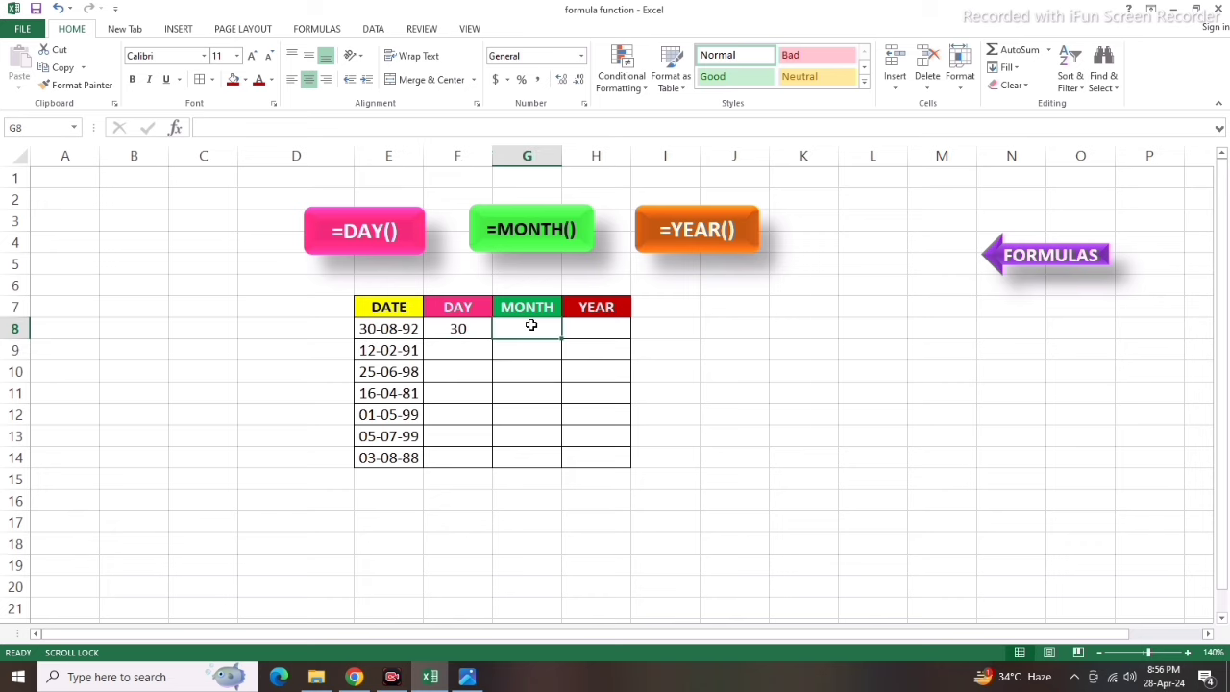
pyautogui.write('=MONTH')
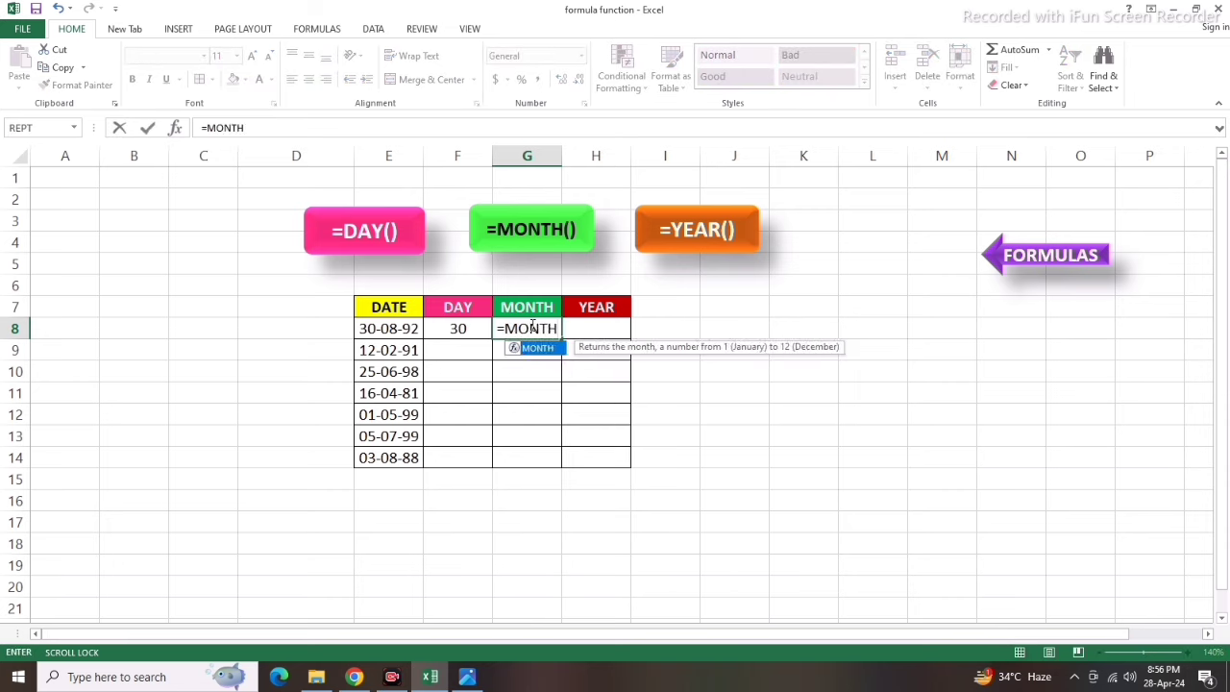
pyautogui.write('(')
pyautogui.click(403, 329)
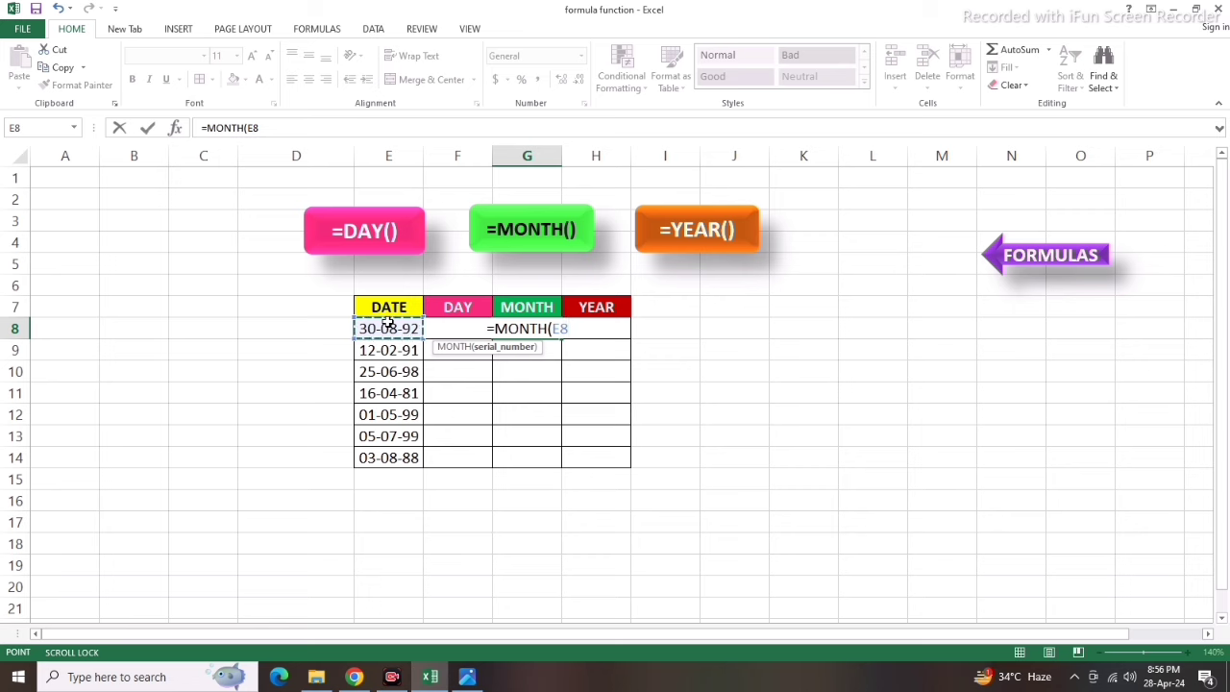
pyautogui.write(')')
pyautogui.press('Return')
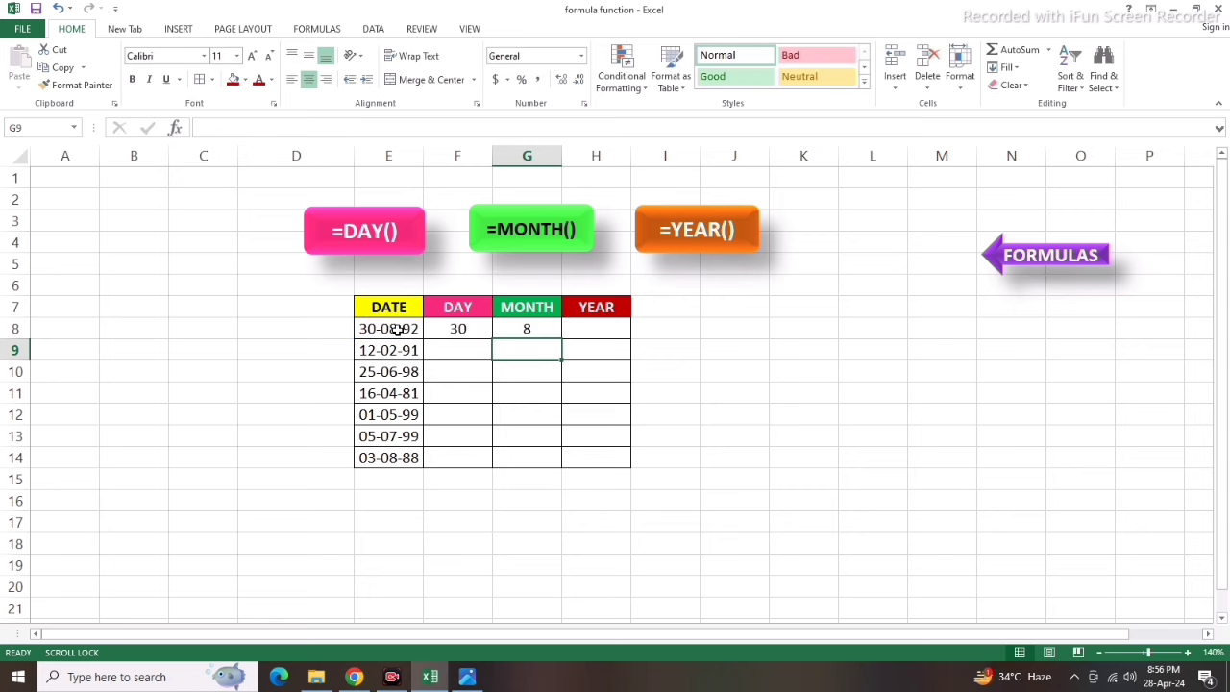
# Enter =YEAR(E8) in H8 and fill the day, month and year formulas in F8:H8 down through row 14.
pyautogui.click(595, 329)
pyautogui.write('=')
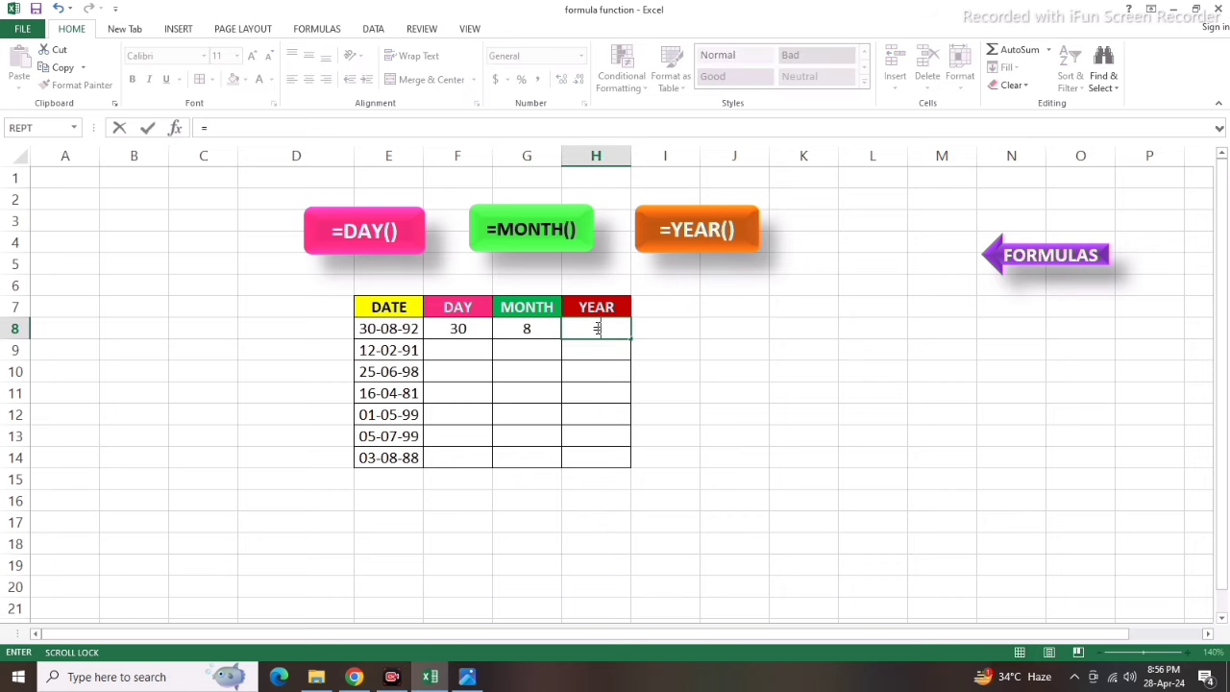
pyautogui.write('YE')
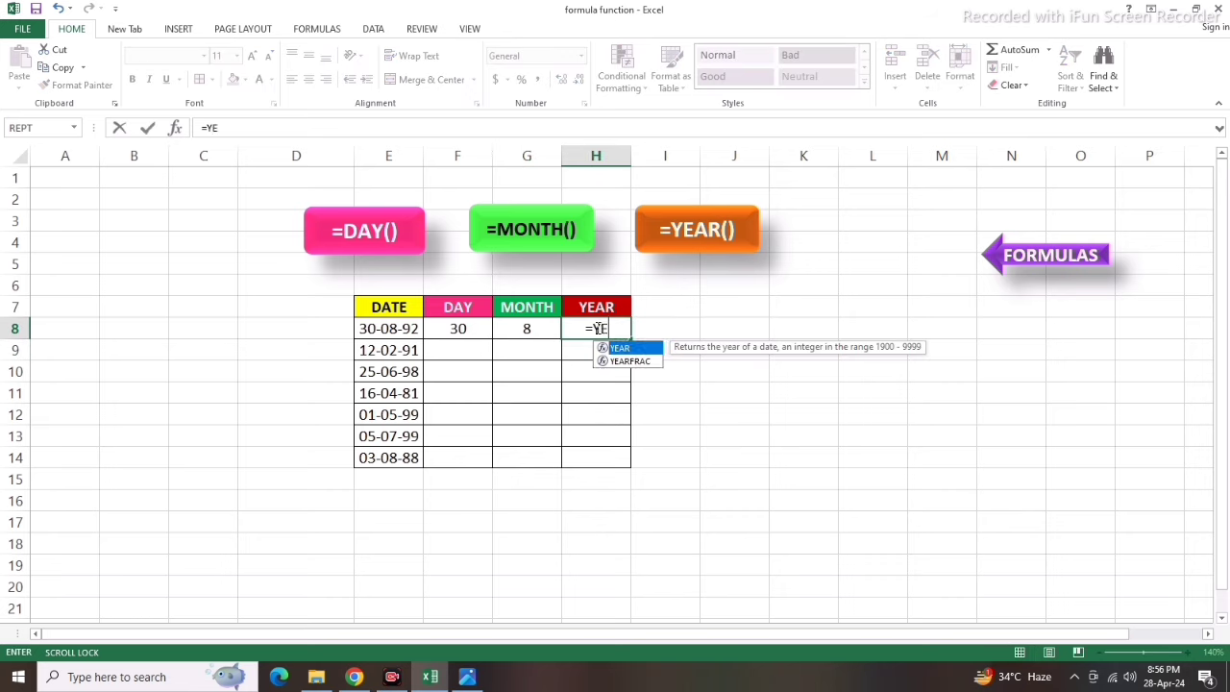
pyautogui.write('AR(')
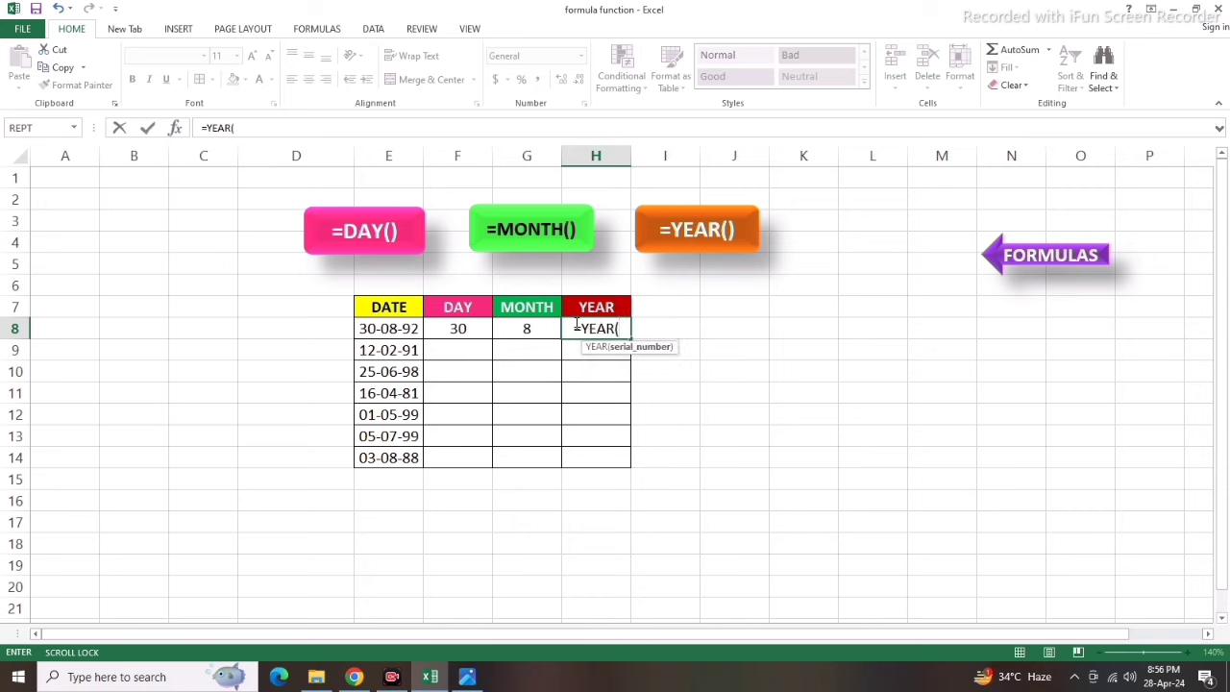
pyautogui.click(406, 327)
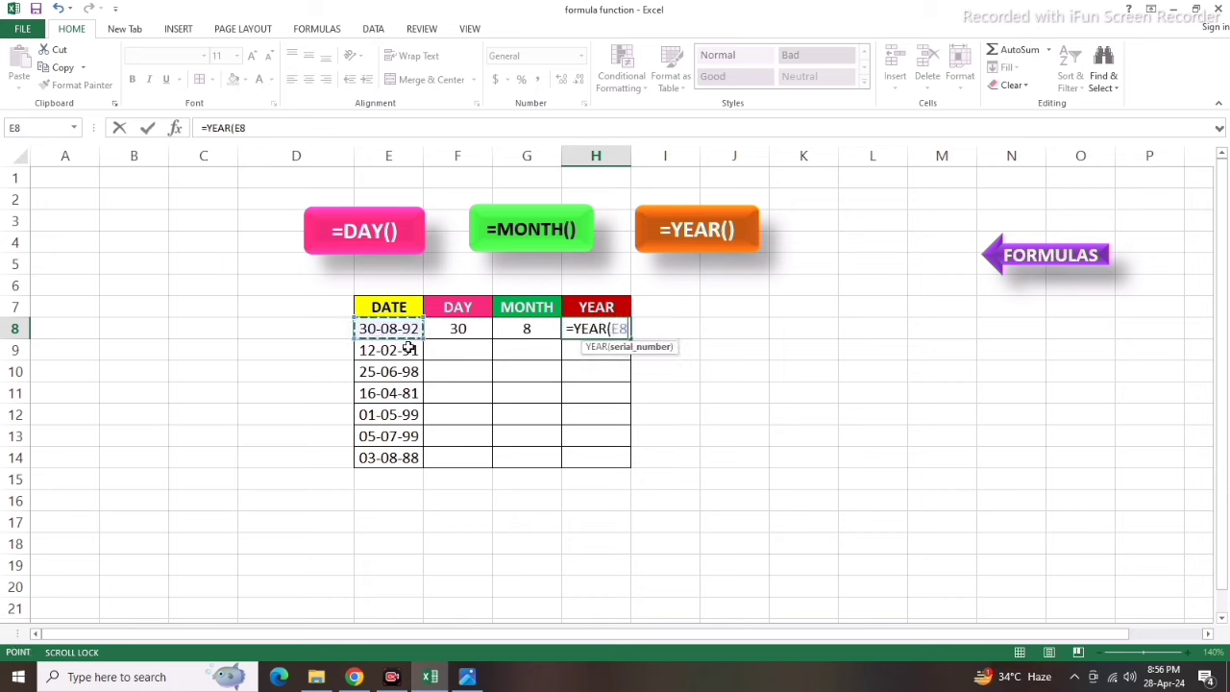
pyautogui.write(')')
pyautogui.press('Return')
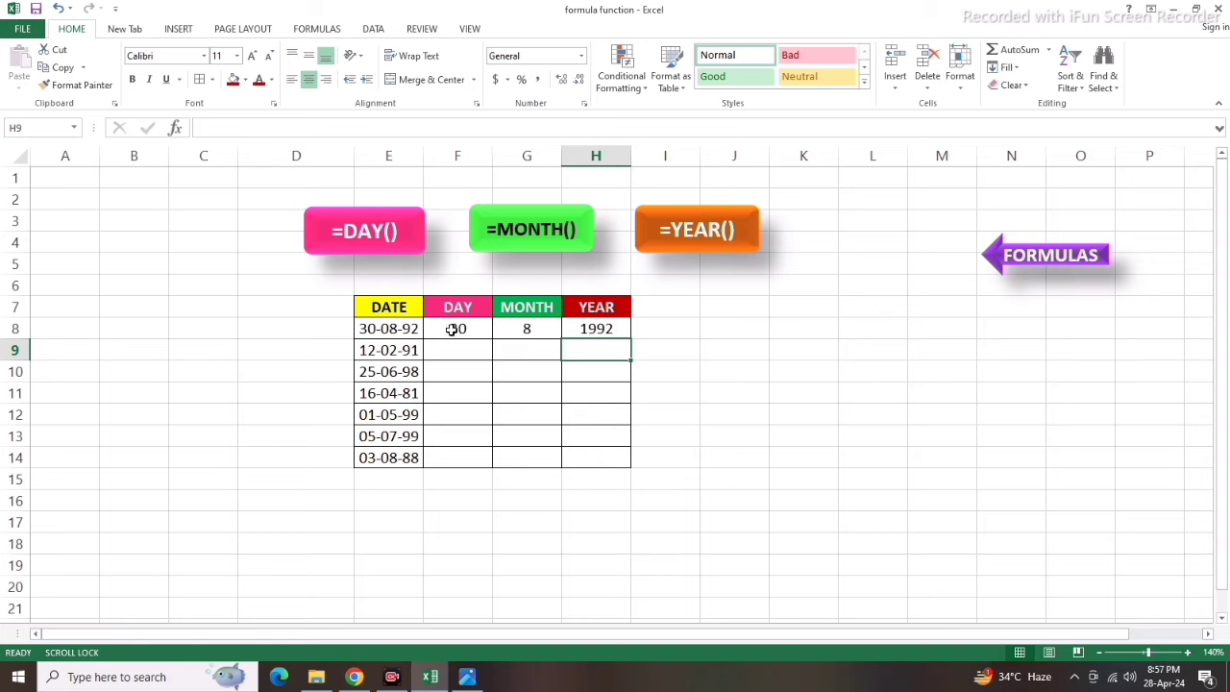
pyautogui.moveTo(452, 328); pyautogui.dragTo(629, 468)
pyautogui.click(583, 501)
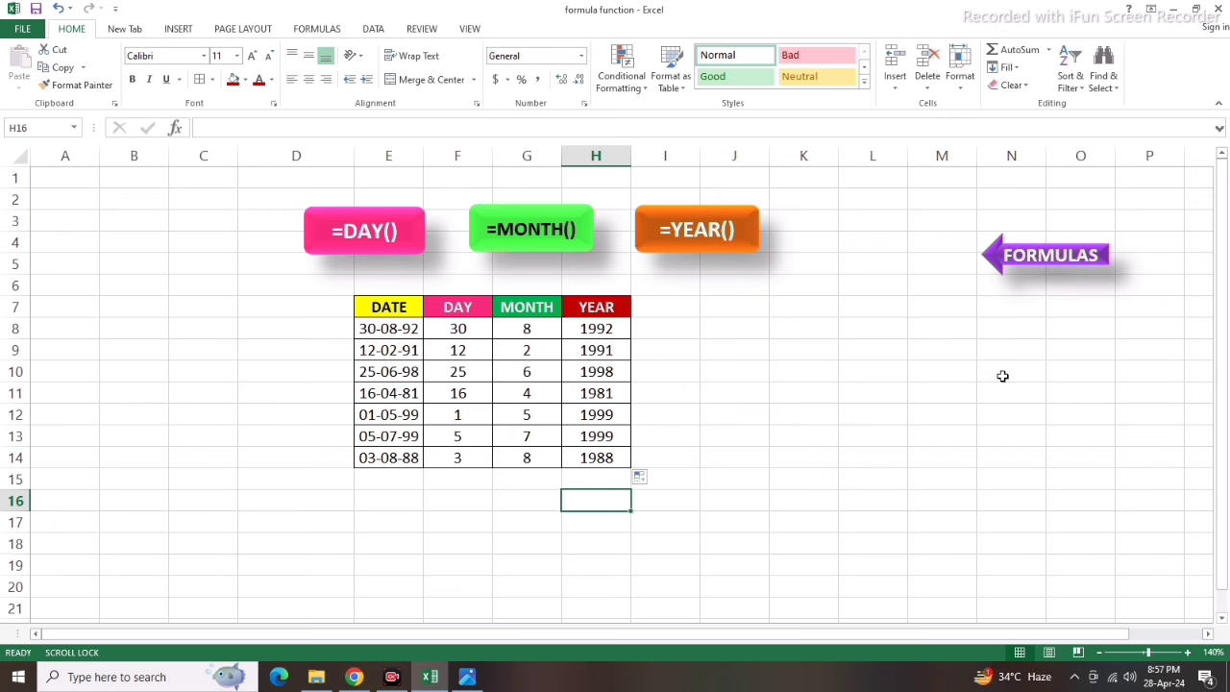
# Open the DAYS practice sheet from the formula index and enter =DAYS(F10,E10) in G10.
pyautogui.click(1046, 262)
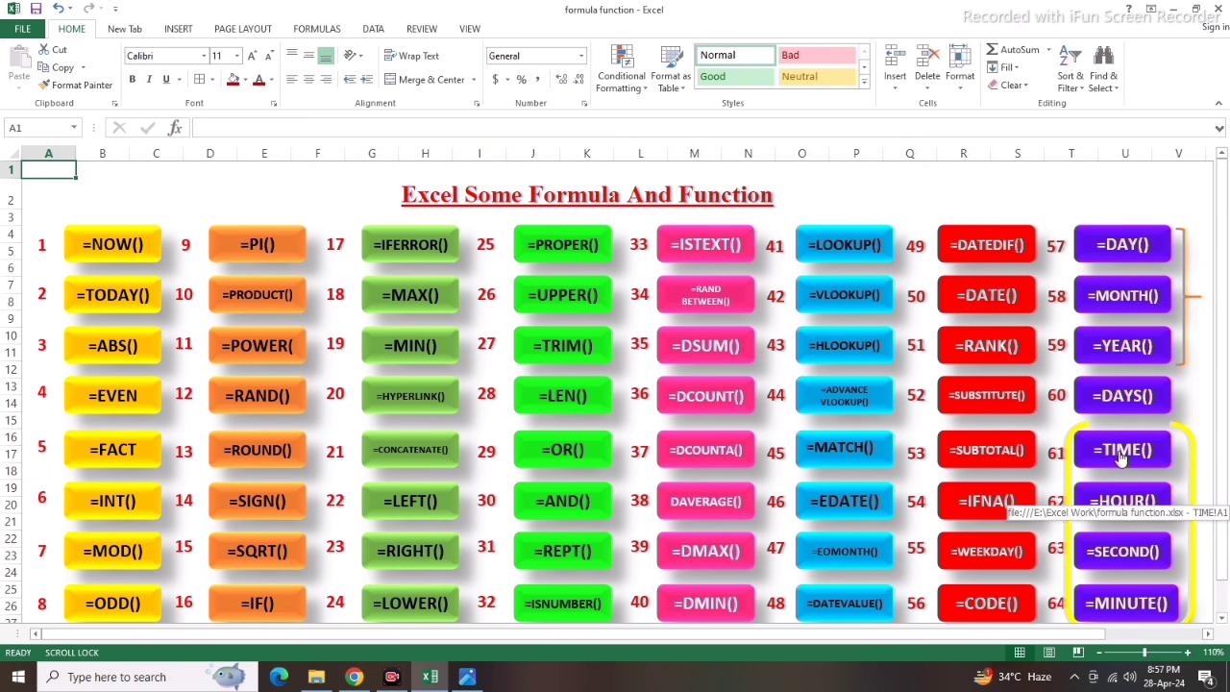
pyautogui.click(1120, 401)
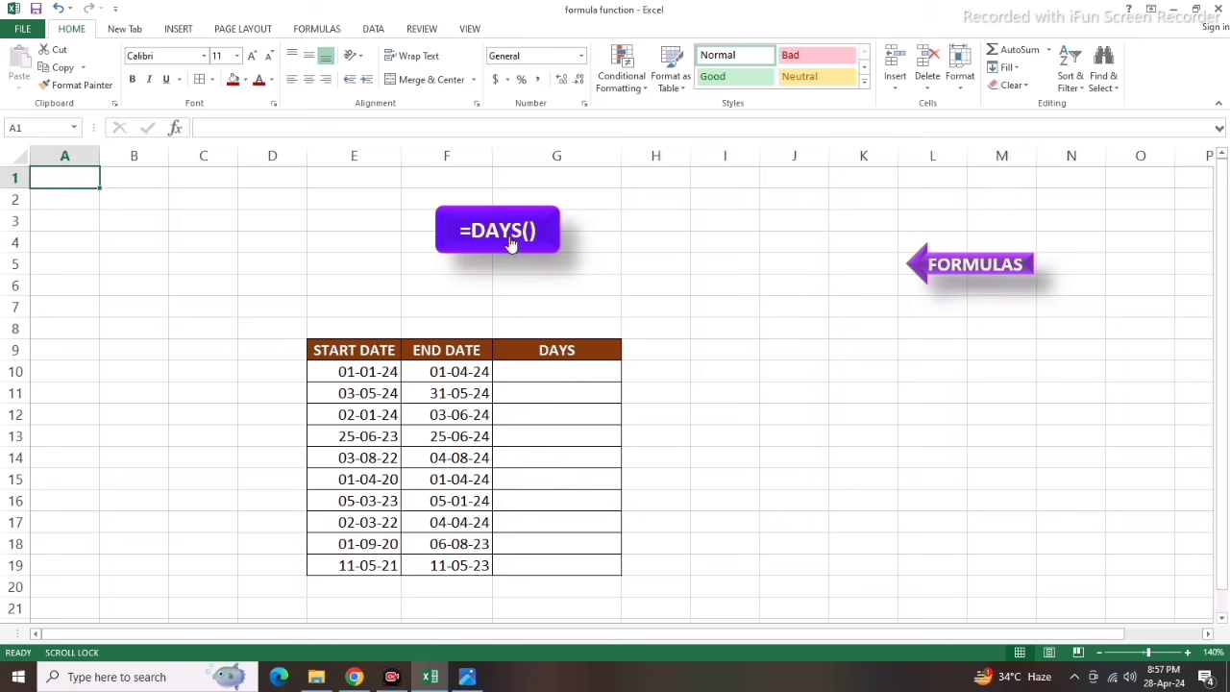
pyautogui.click(556, 375)
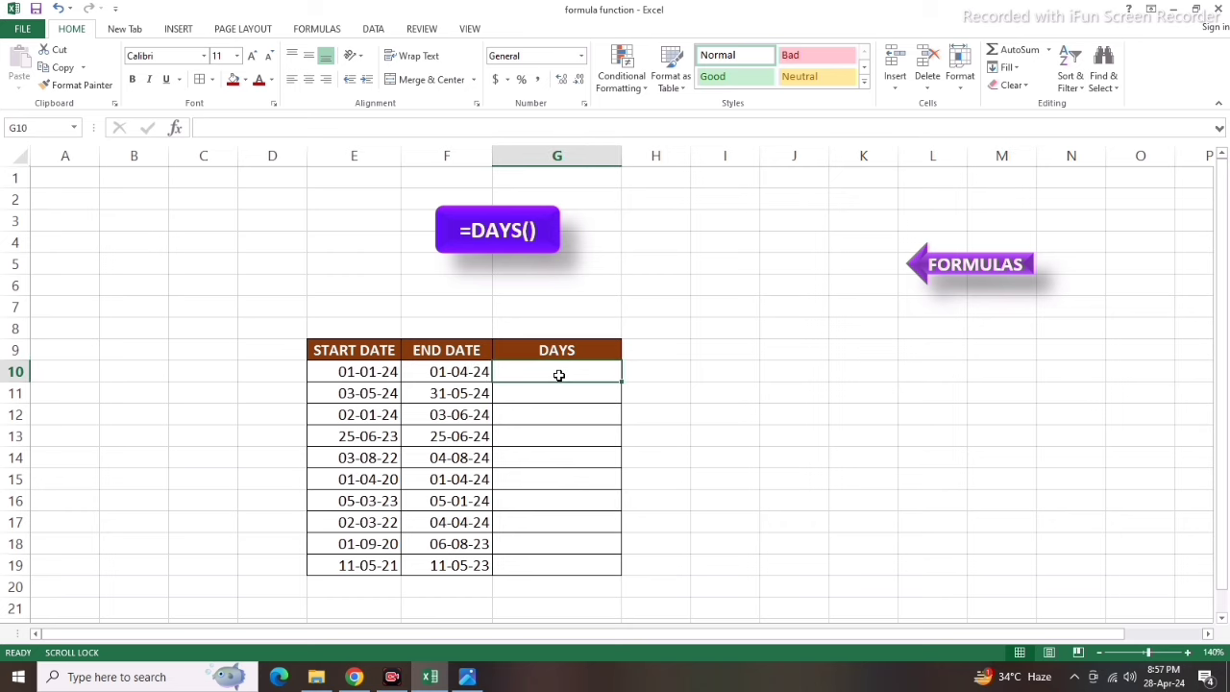
pyautogui.write('=')
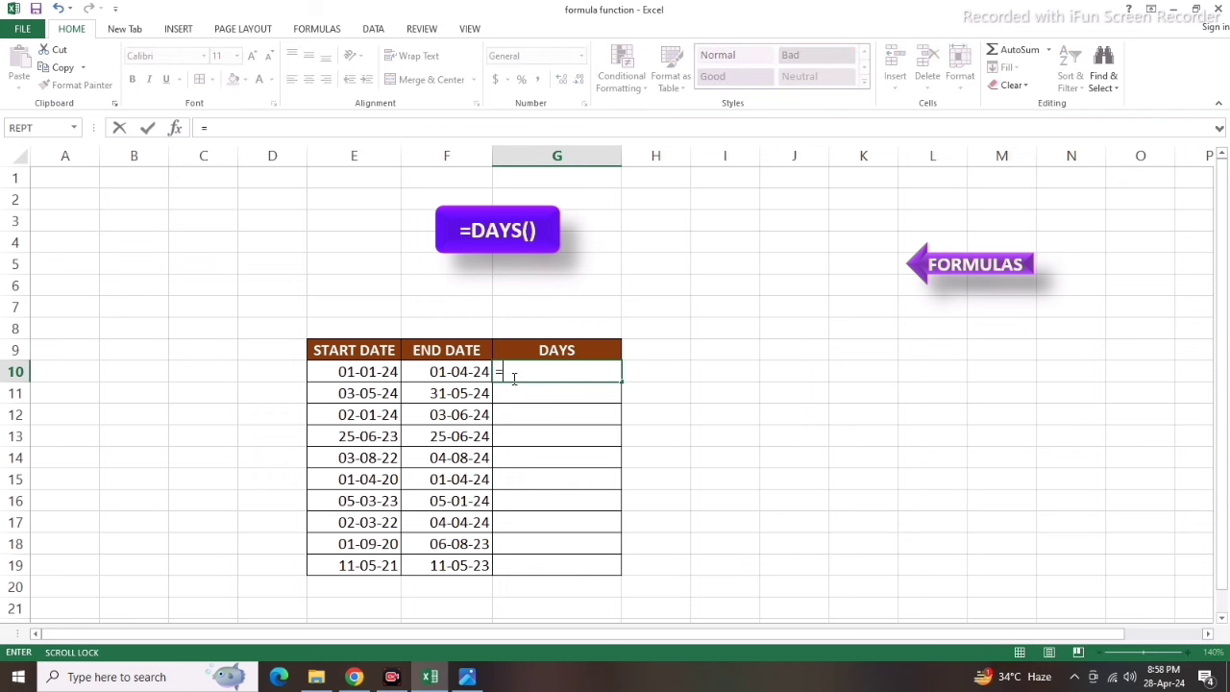
pyautogui.write('DAYS')
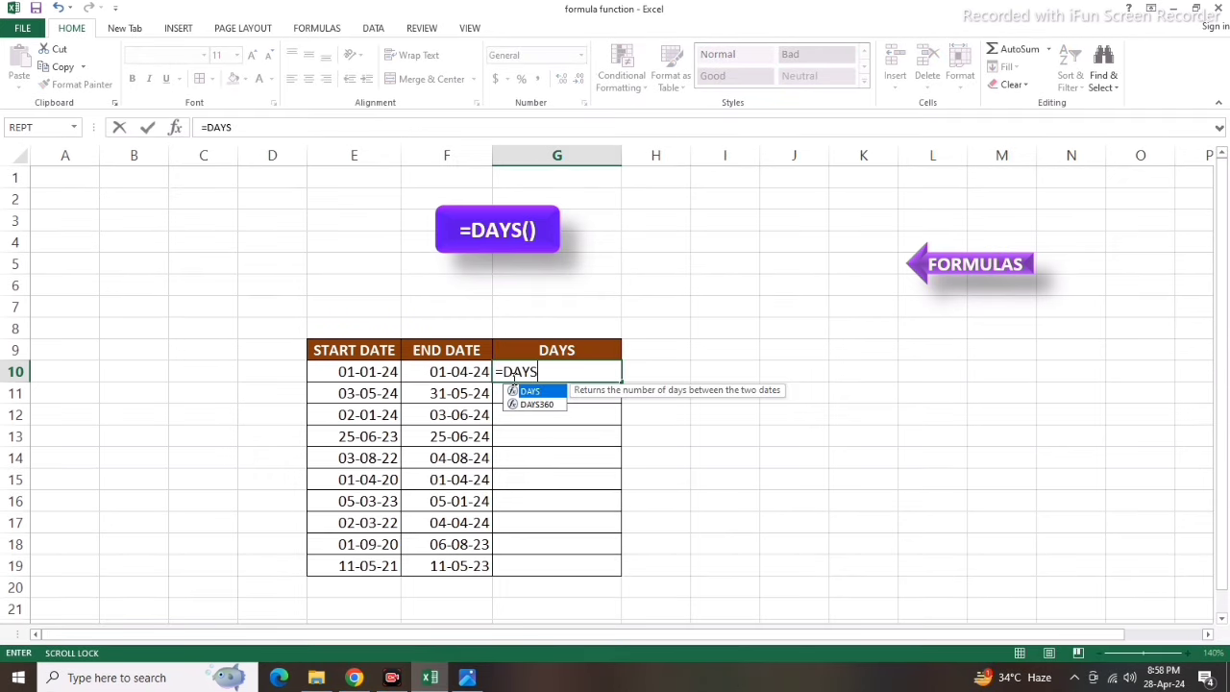
pyautogui.write('(')
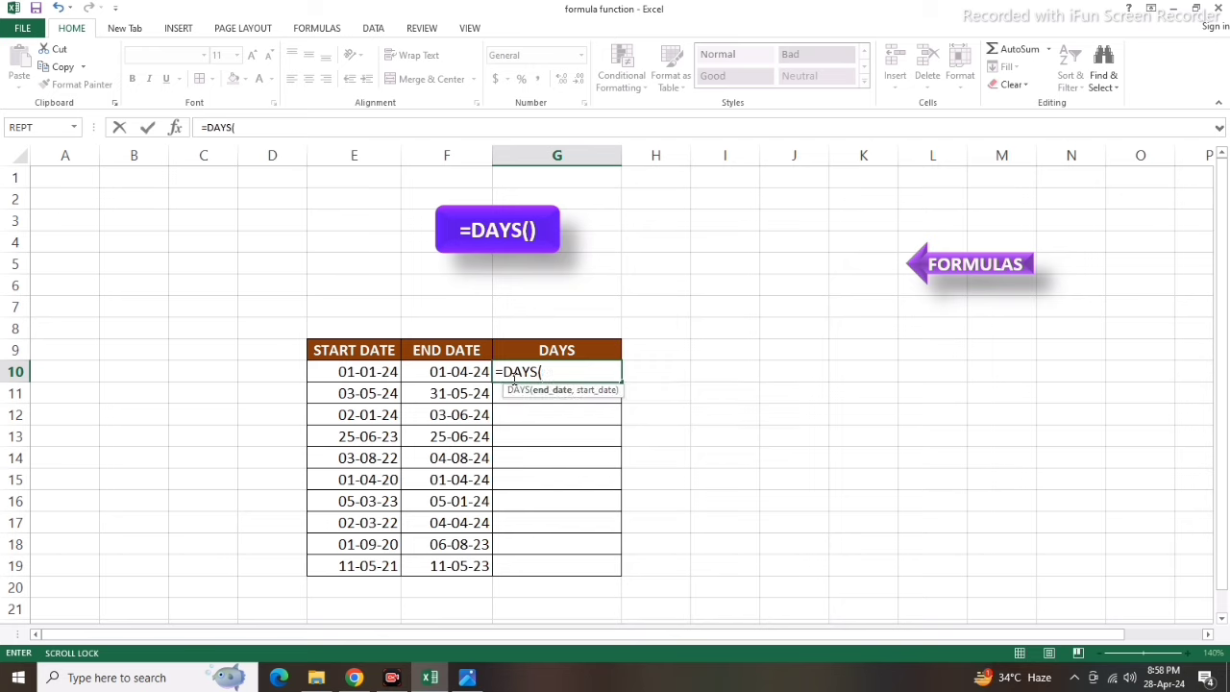
pyautogui.click(465, 371)
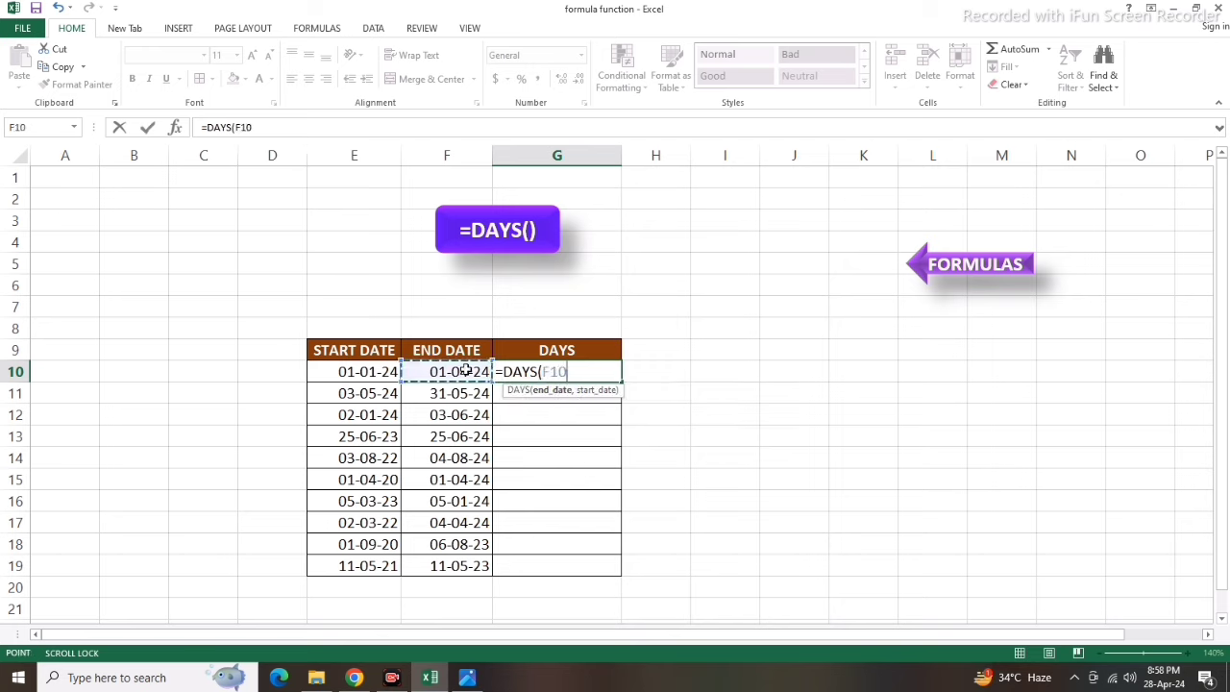
pyautogui.write(',')
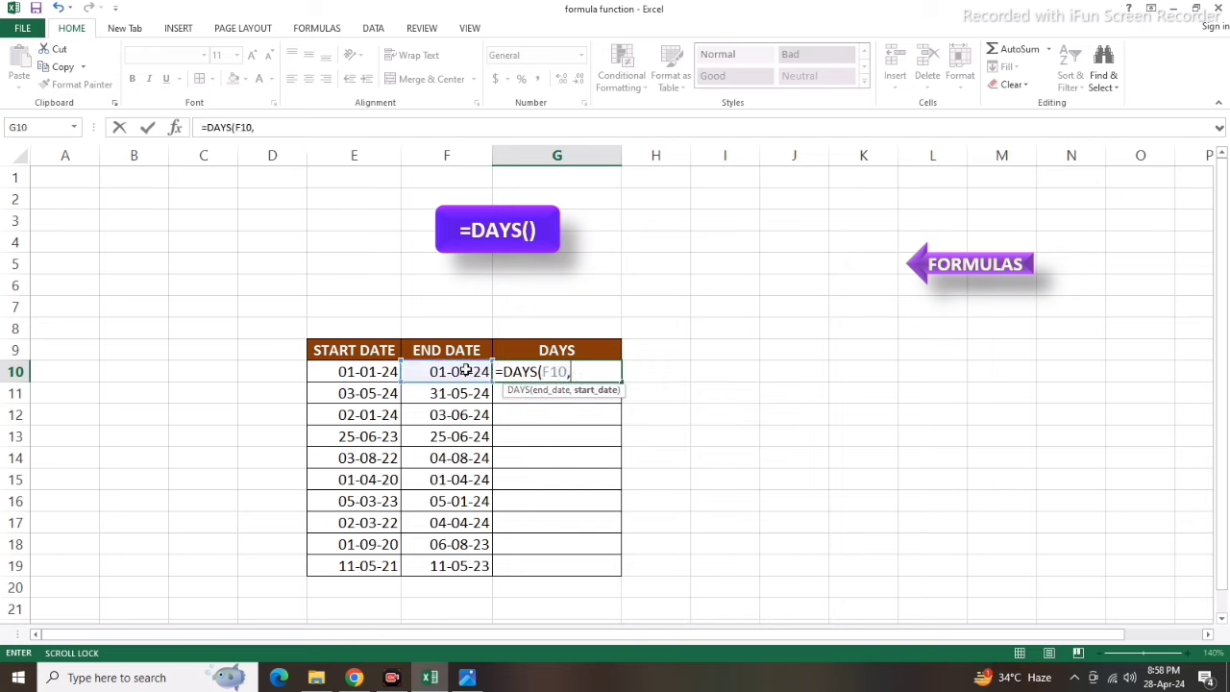
pyautogui.click(355, 371)
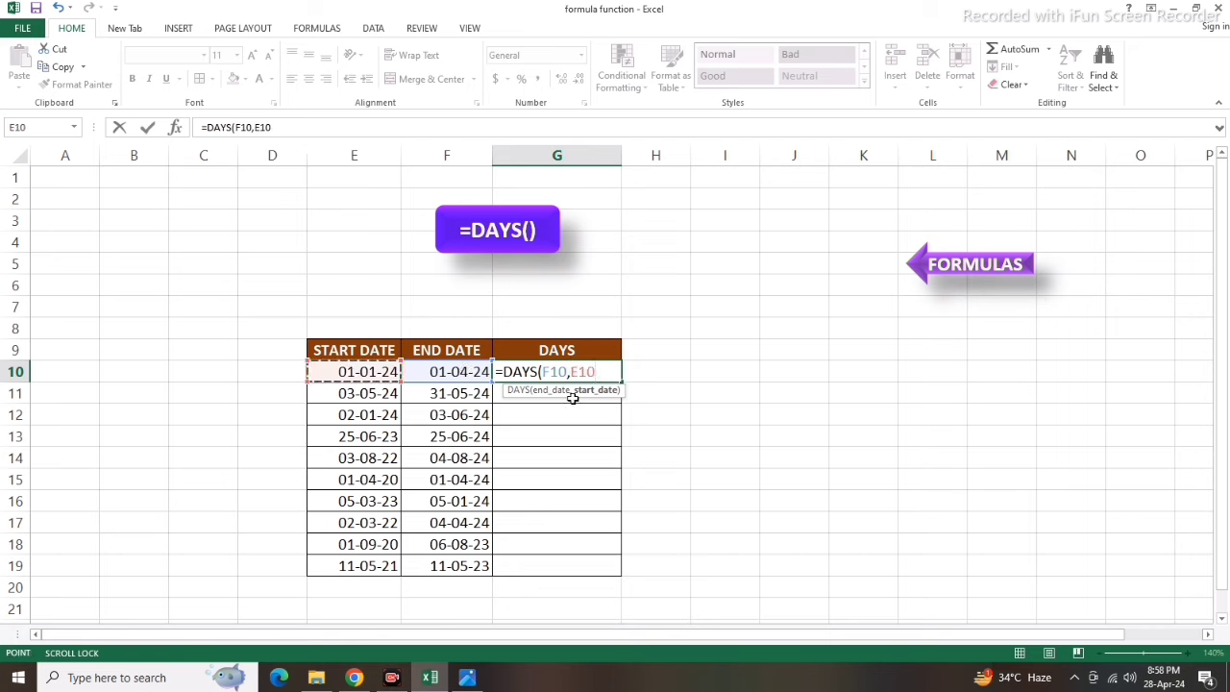
pyautogui.press('Return')
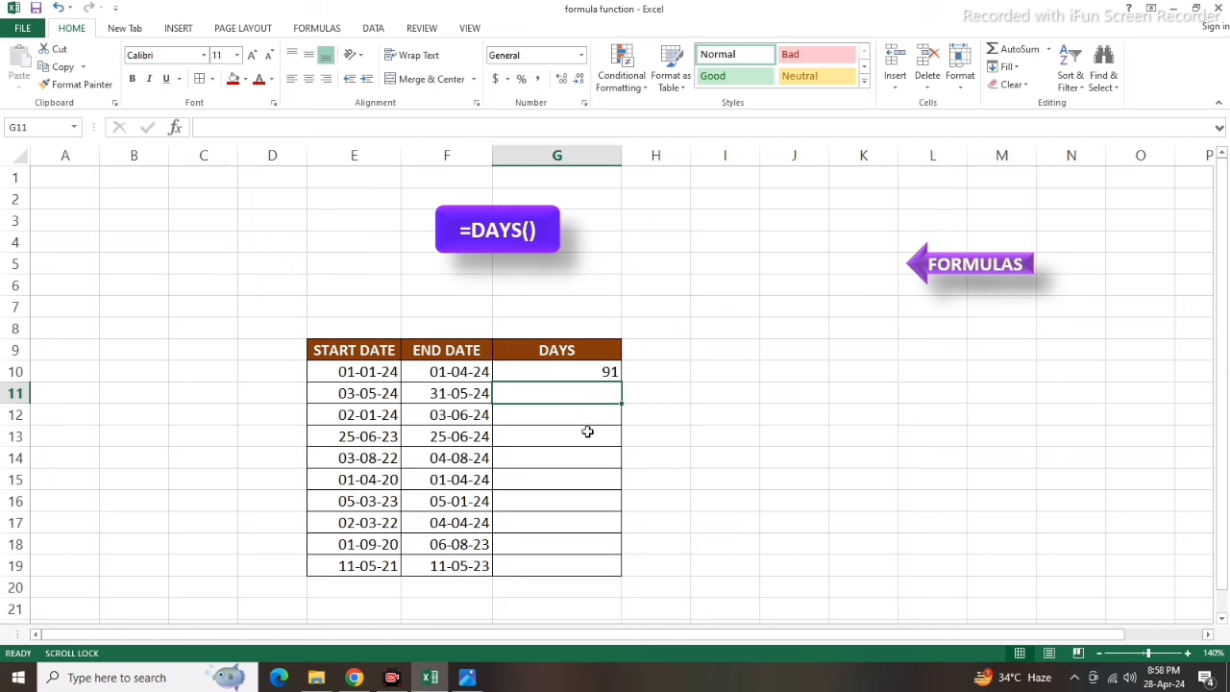
# Fill the DAYS formula from G10 down the Days column.
pyautogui.click(600, 371)
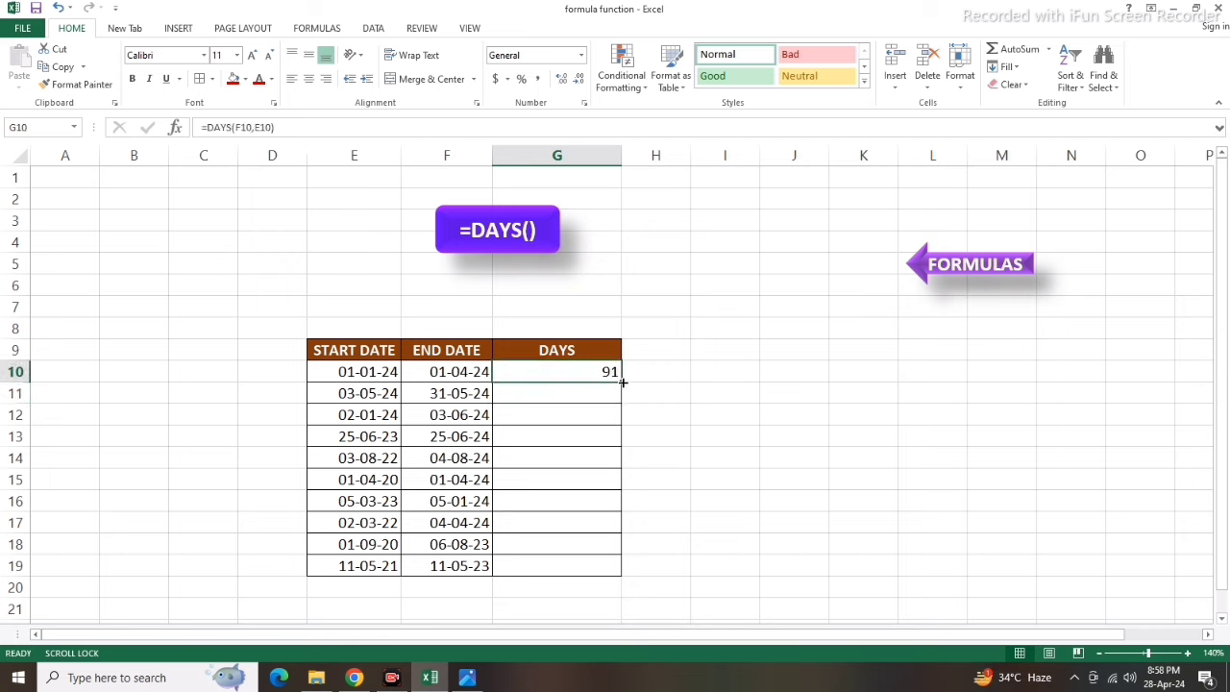
pyautogui.moveTo(622, 382); pyautogui.dragTo(621, 438)
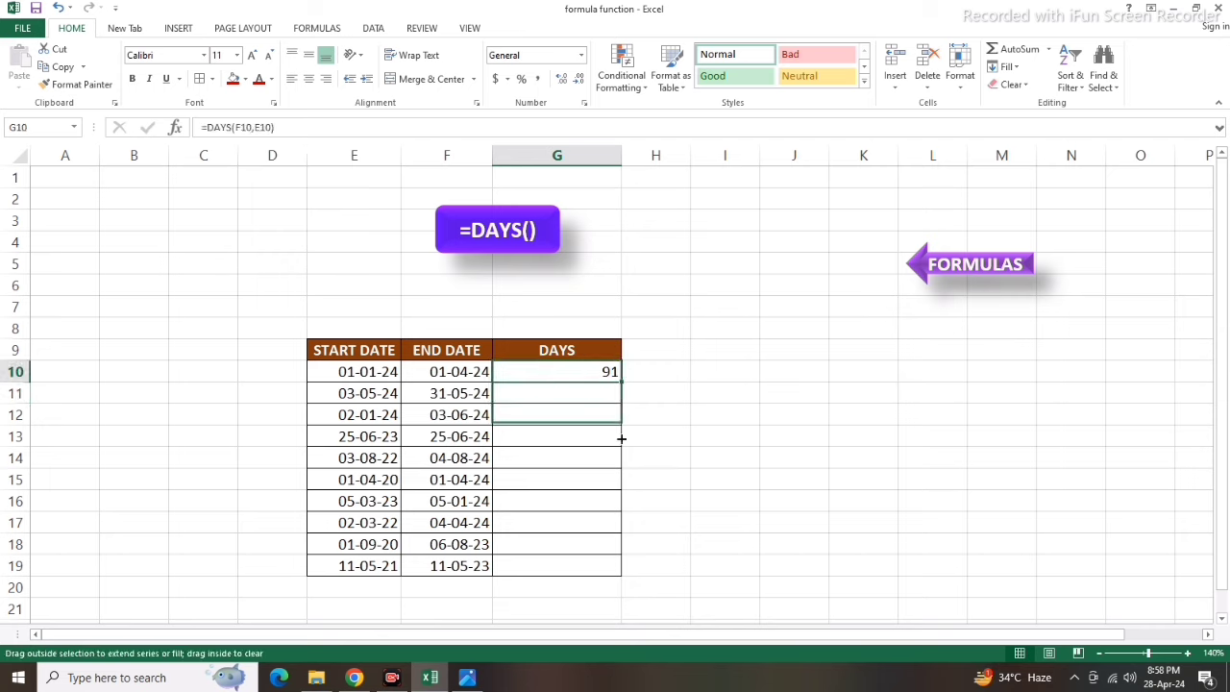
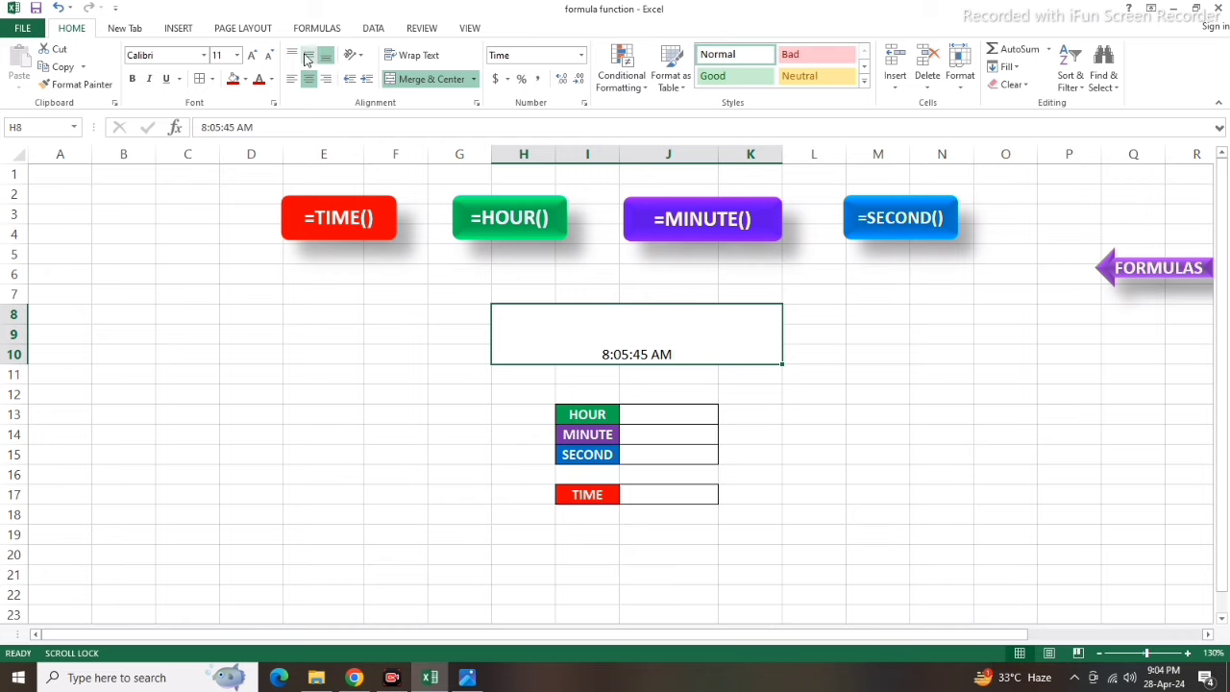
# Vertically center the time in the merged cell H8 on the time functions sheet.
pyautogui.click(309, 54)
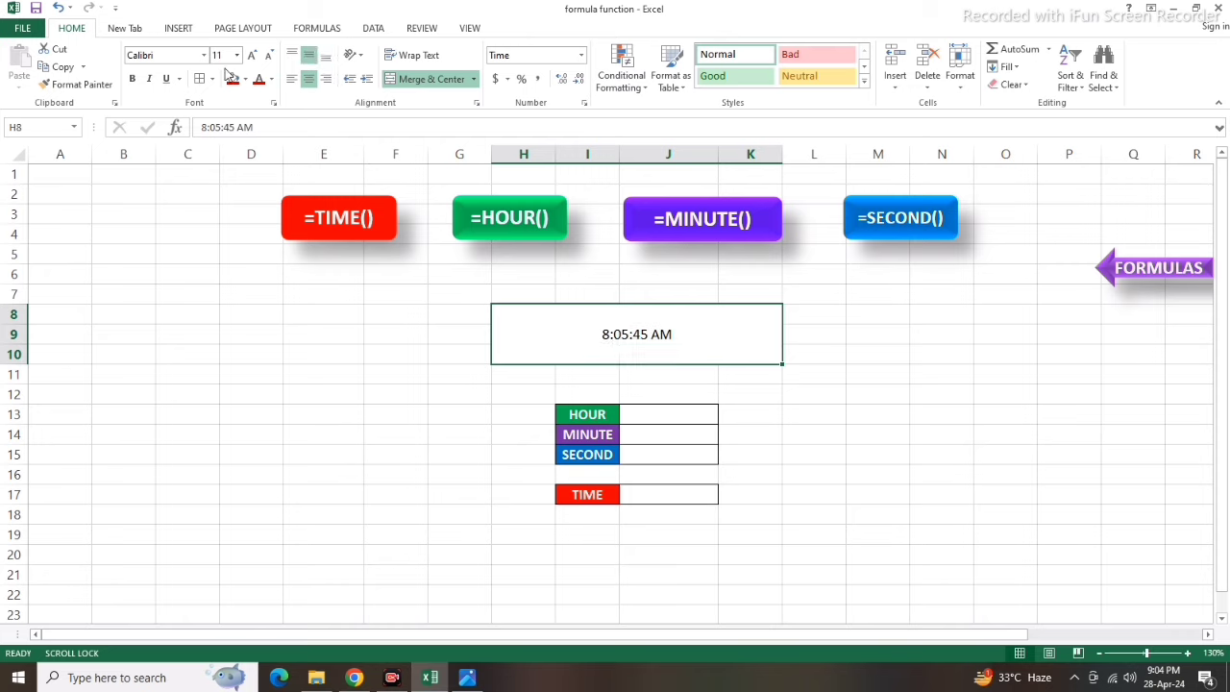
# Enlarge the time in merged cell H8 to font size 22 and fill the cell with yellow.
pyautogui.click(252, 55)
pyautogui.click(252, 55)
pyautogui.click(252, 55)
pyautogui.click(252, 55)
pyautogui.click(251, 55)
pyautogui.click(252, 55)
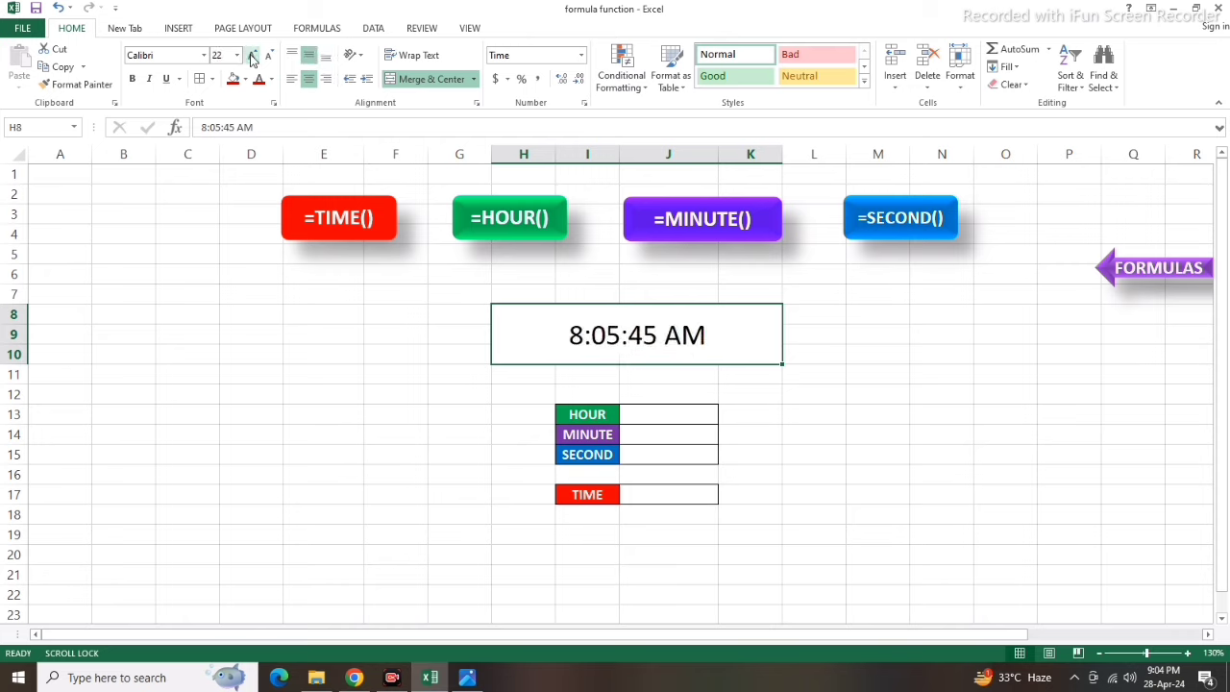
pyautogui.click(245, 79)
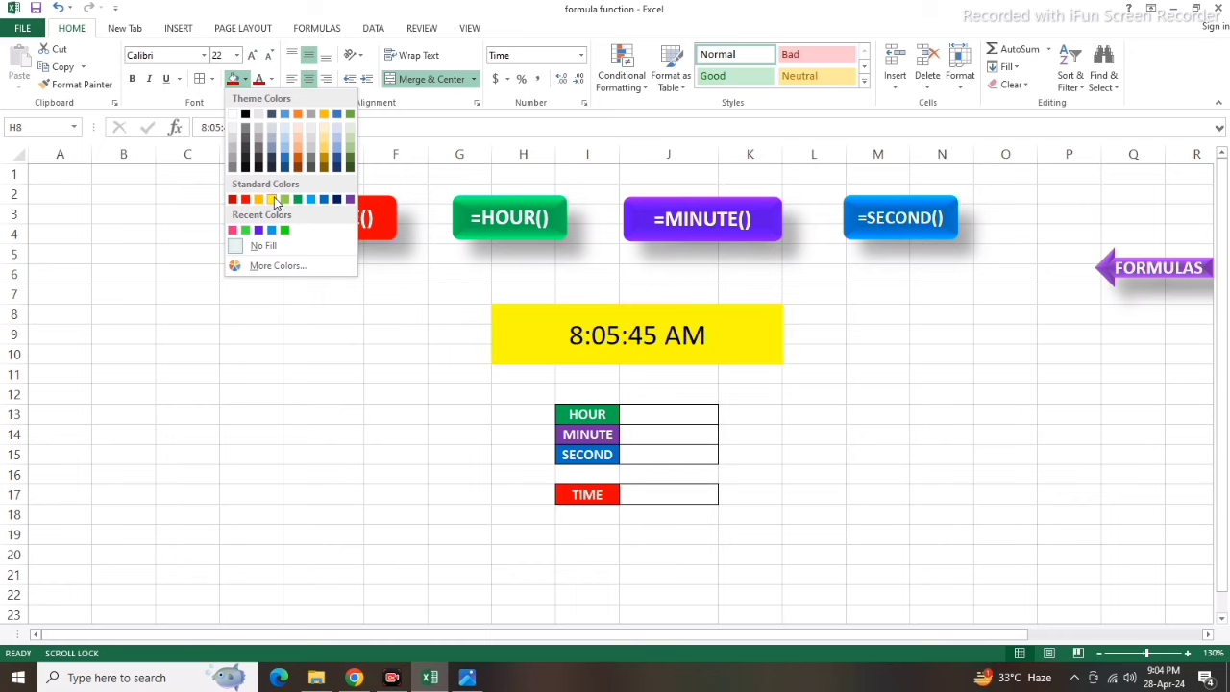
pyautogui.click(271, 199)
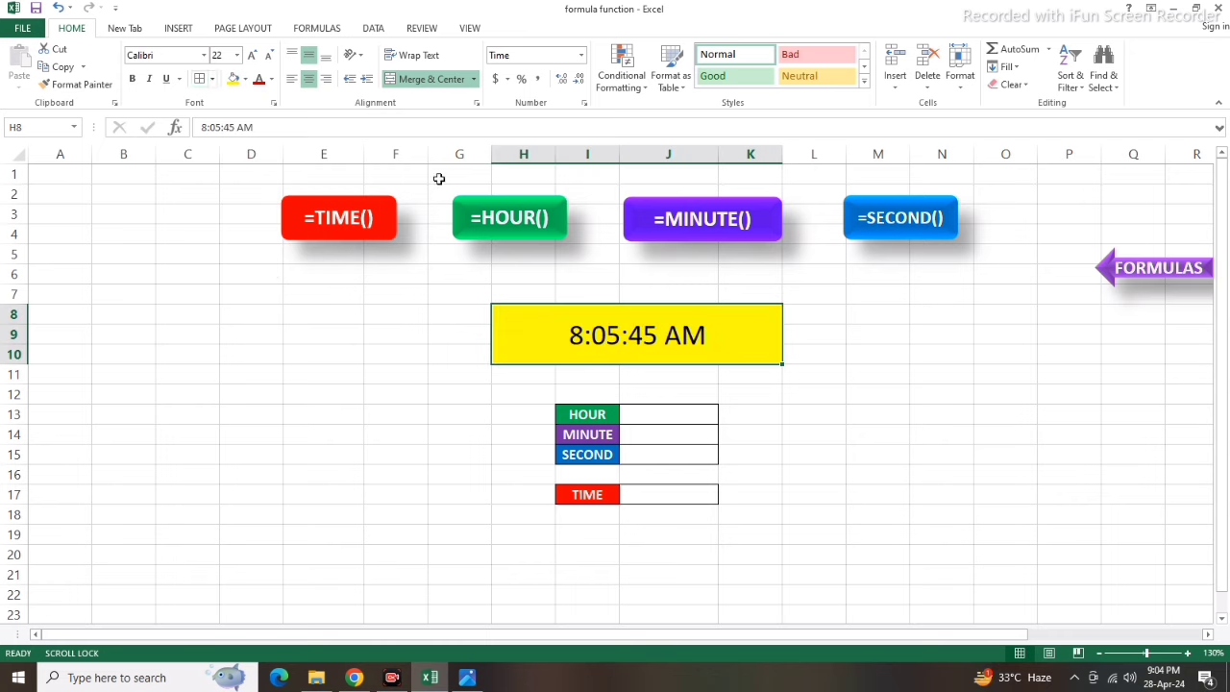
pyautogui.click(895, 373)
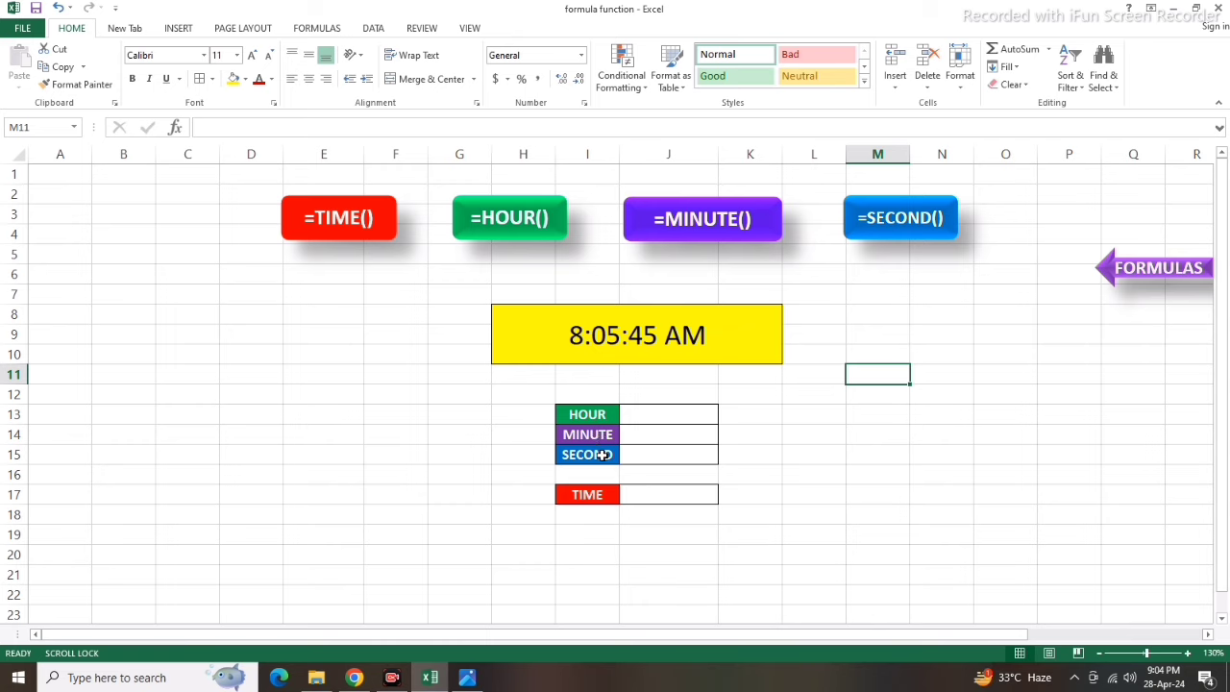
# Enter =HOUR(H8) in J13 to extract the hour from the time.
pyautogui.click(667, 416)
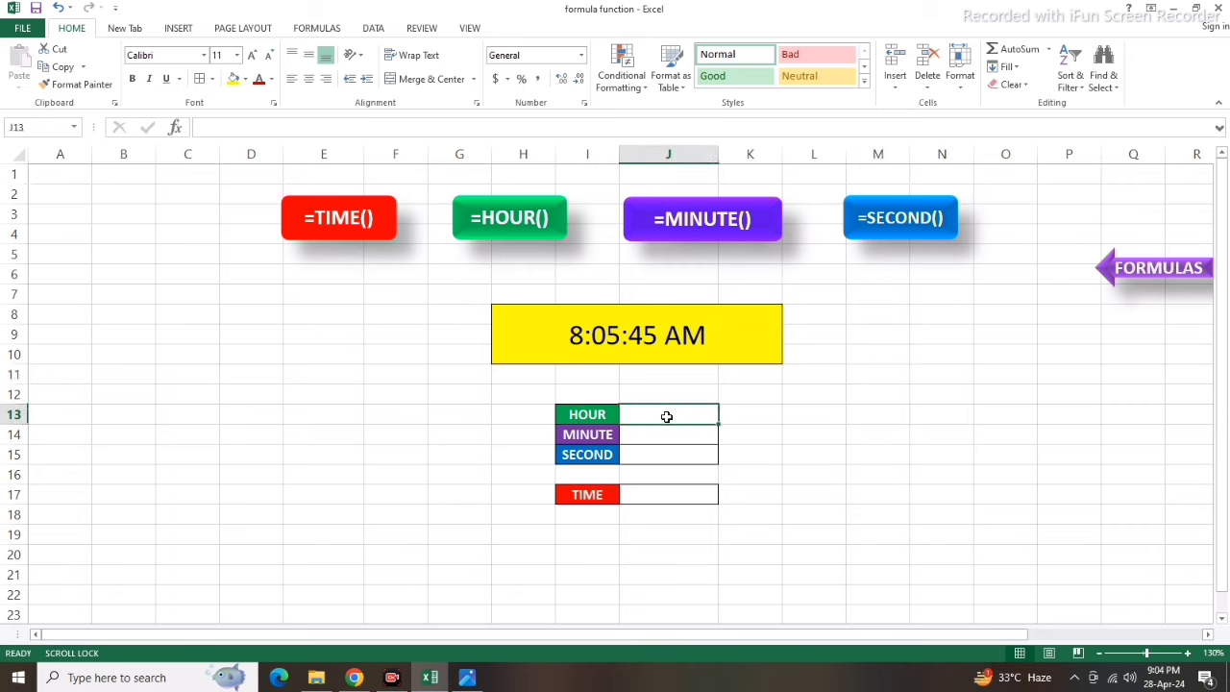
pyautogui.write('=')
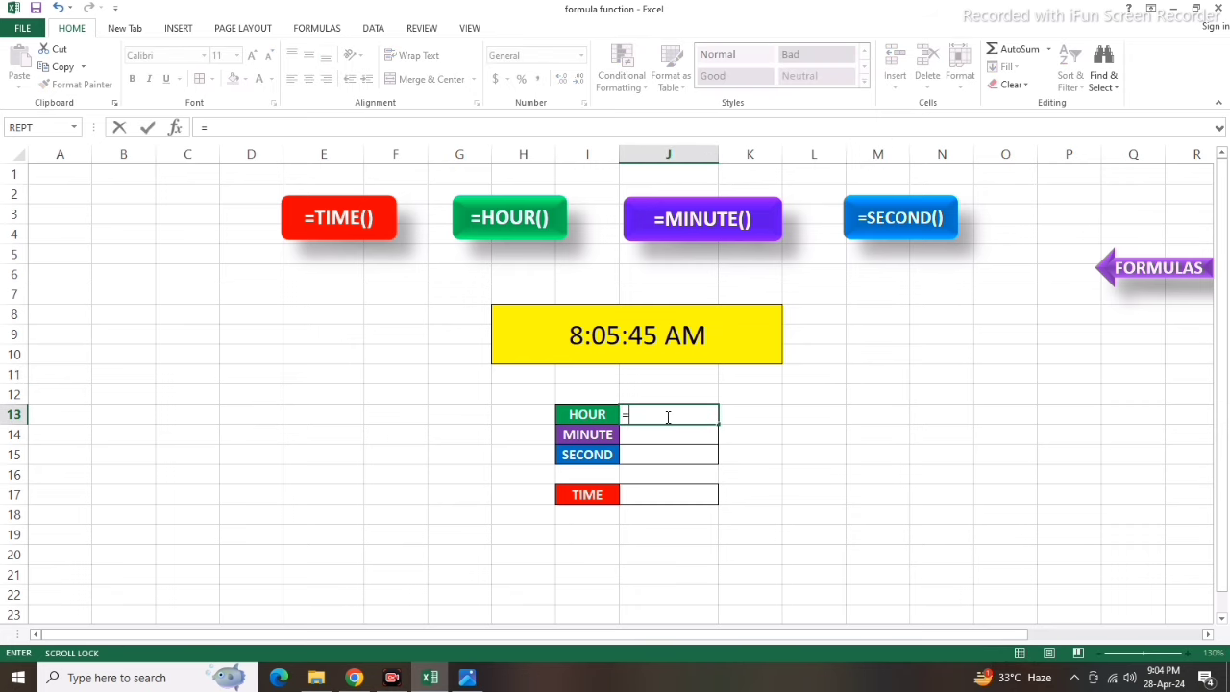
pyautogui.write('hou')
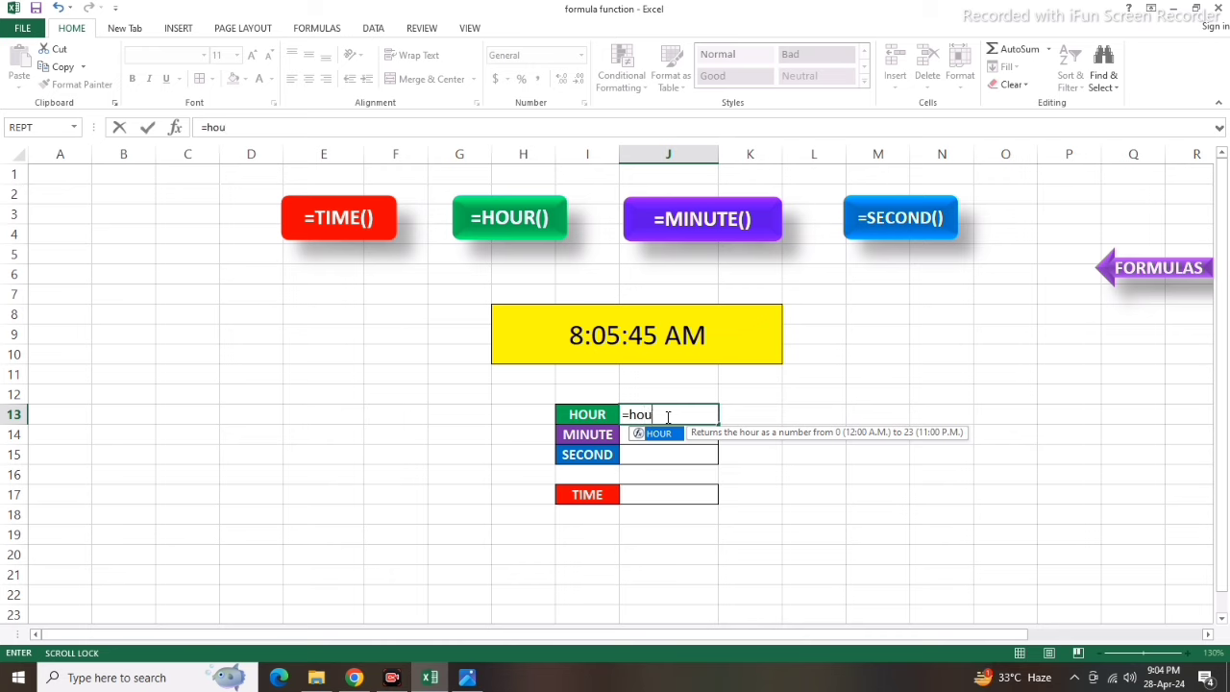
pyautogui.write('r(')
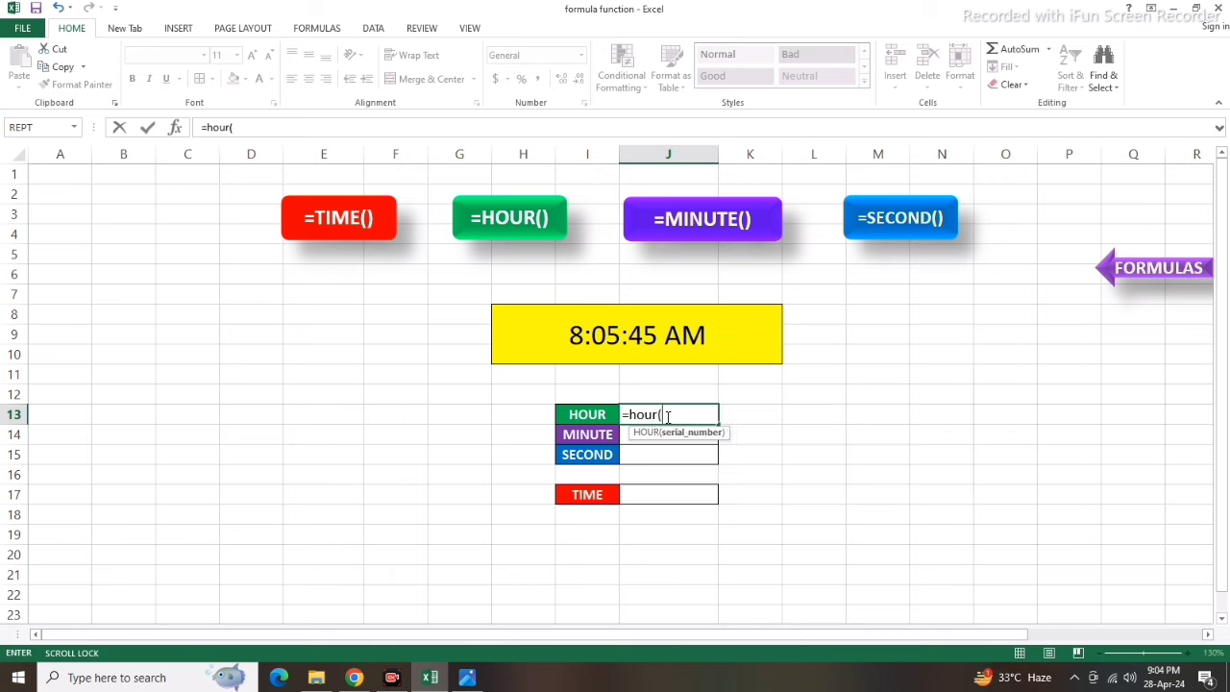
pyautogui.click(661, 343)
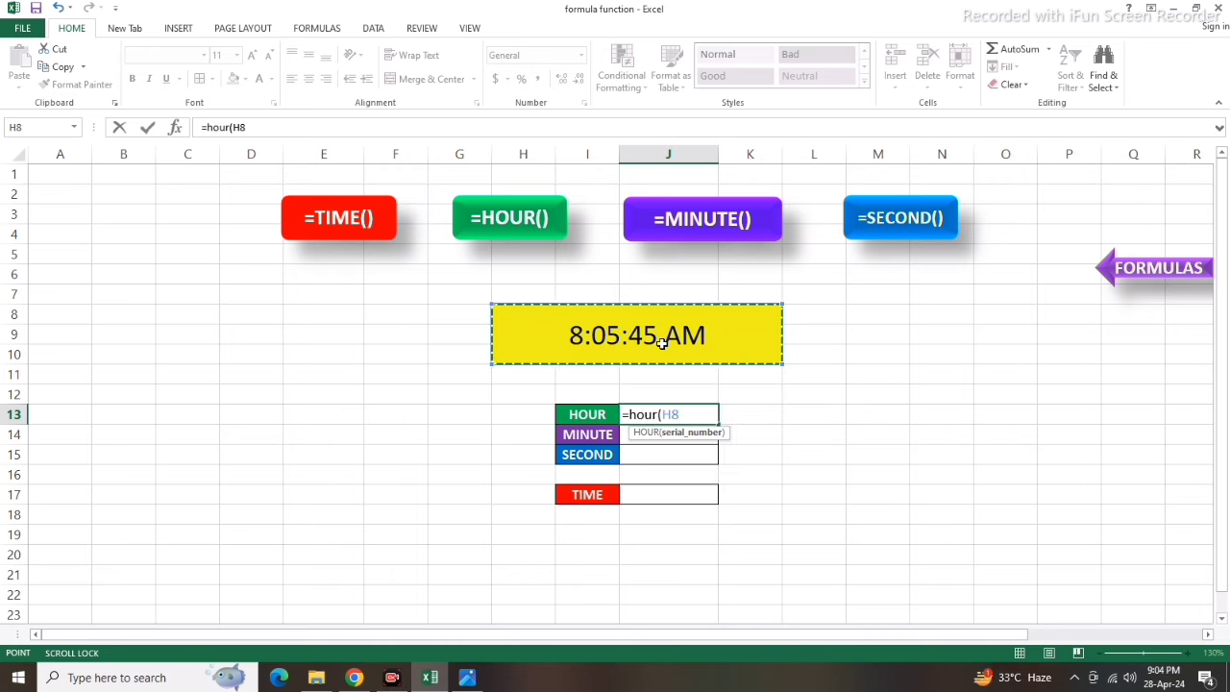
pyautogui.press('Return')
pyautogui.write('76')
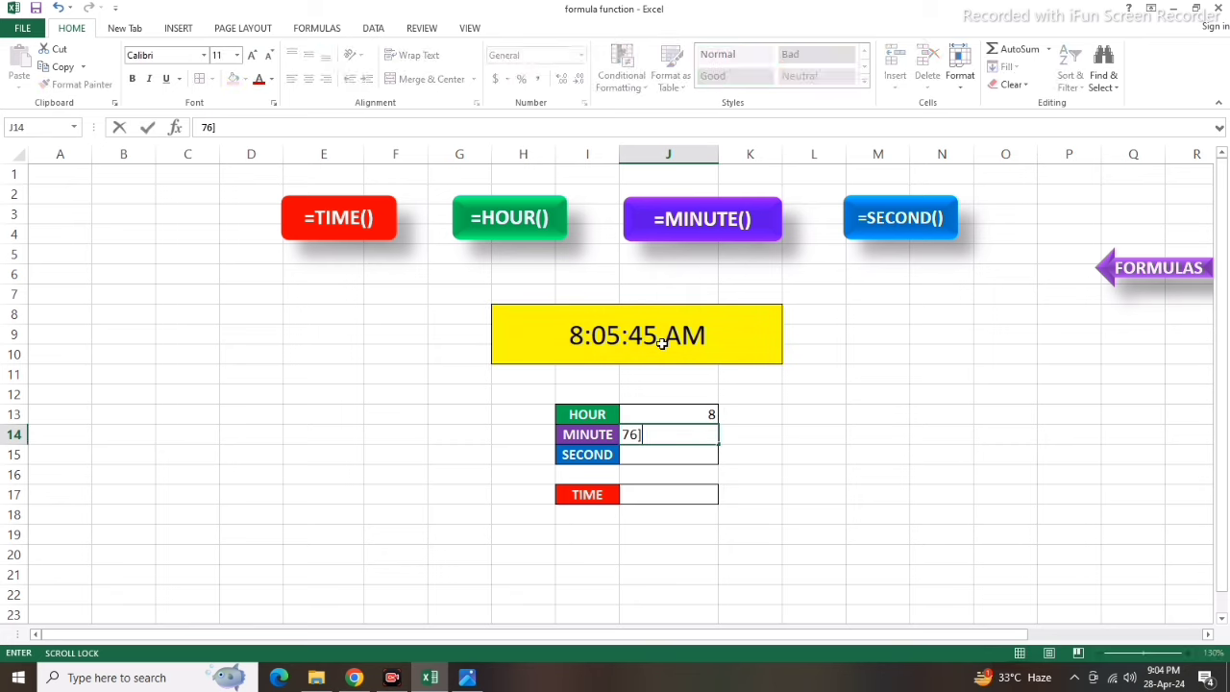
pyautogui.press('BackSpace')
pyautogui.press('BackSpace')
pyautogui.press('BackSpace')
pyautogui.click(790, 433)
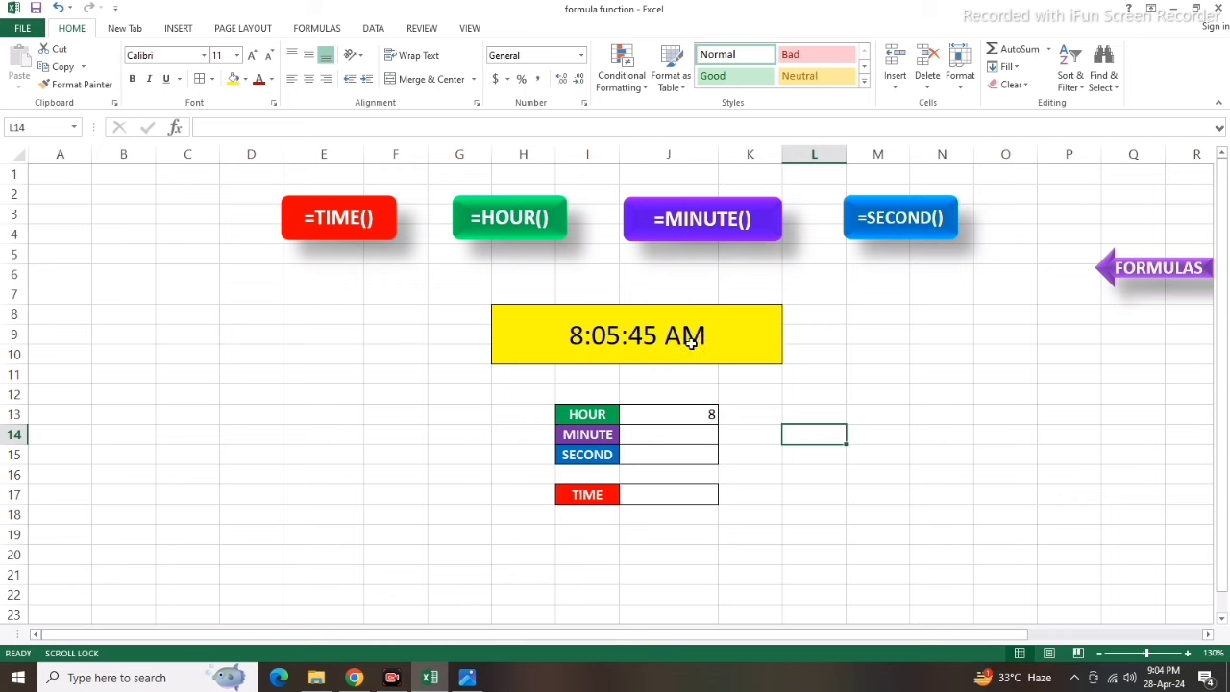
# Enter =MINUTE(H8) in J14 to extract the minutes from the time.
pyautogui.click(677, 434)
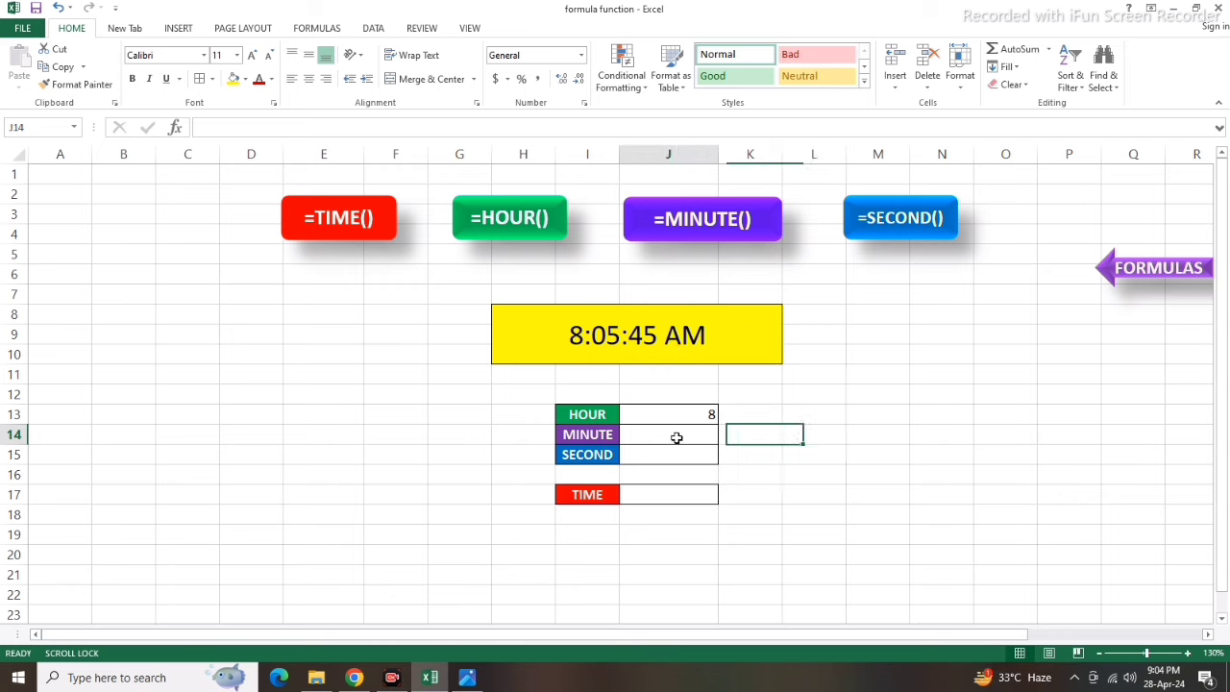
pyautogui.write('=')
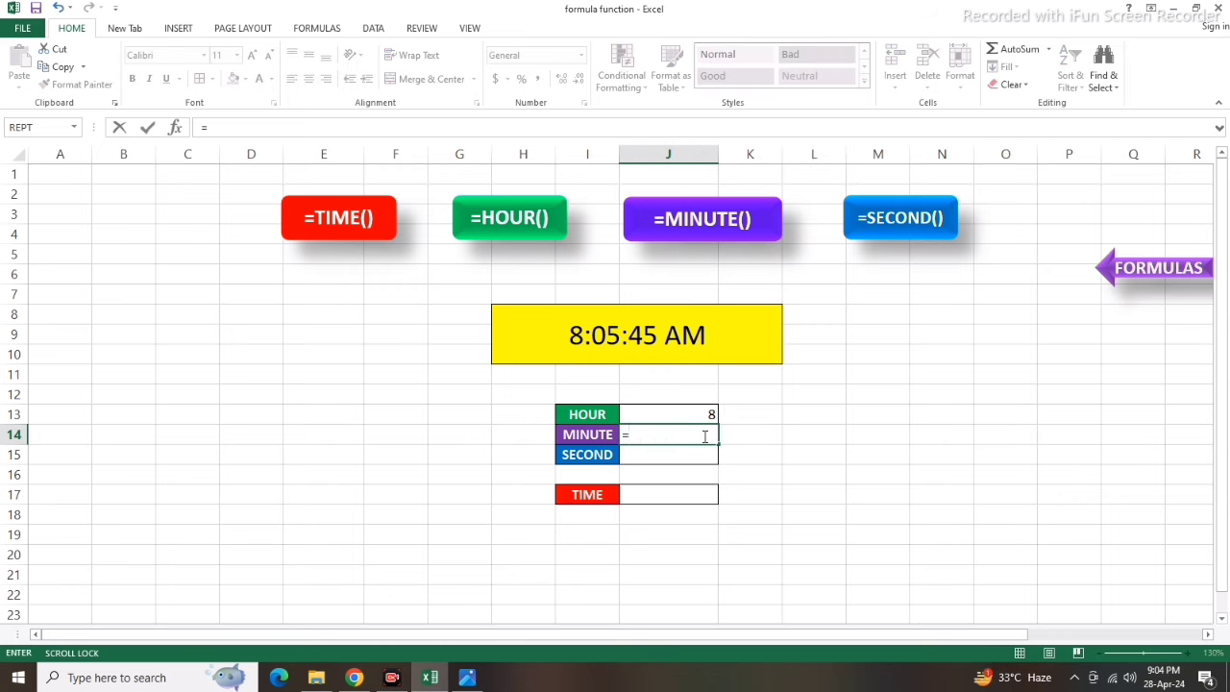
pyautogui.write('mi')
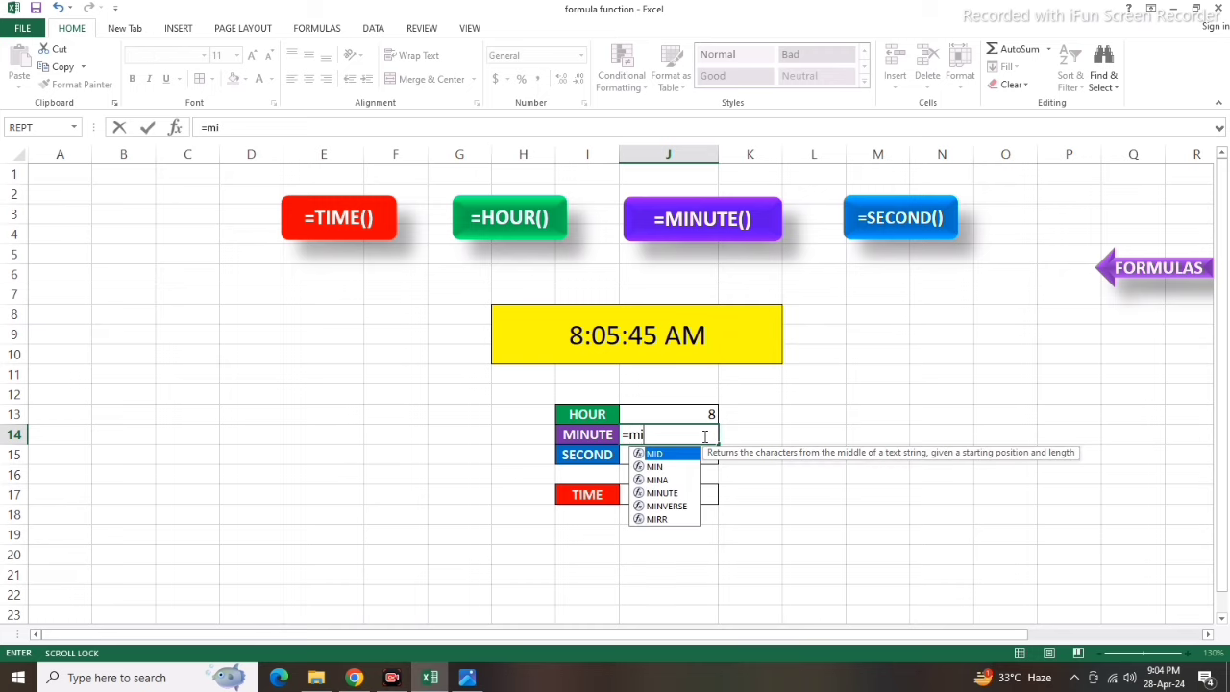
pyautogui.write('nute')
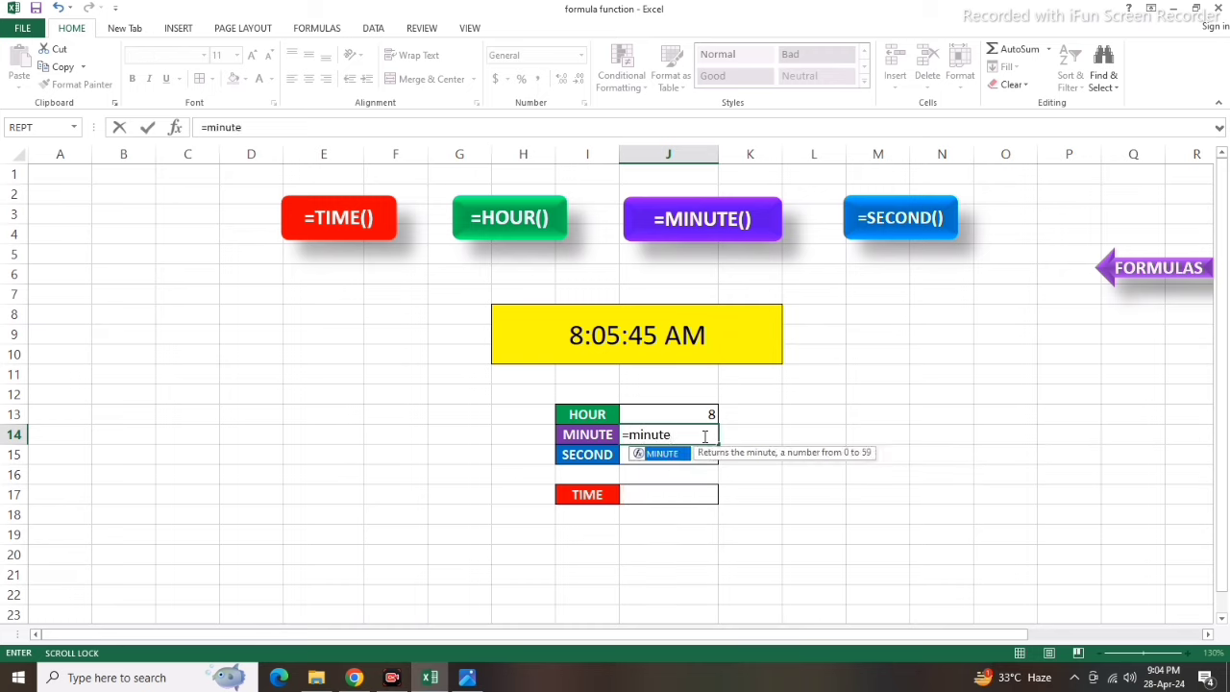
pyautogui.write('(')
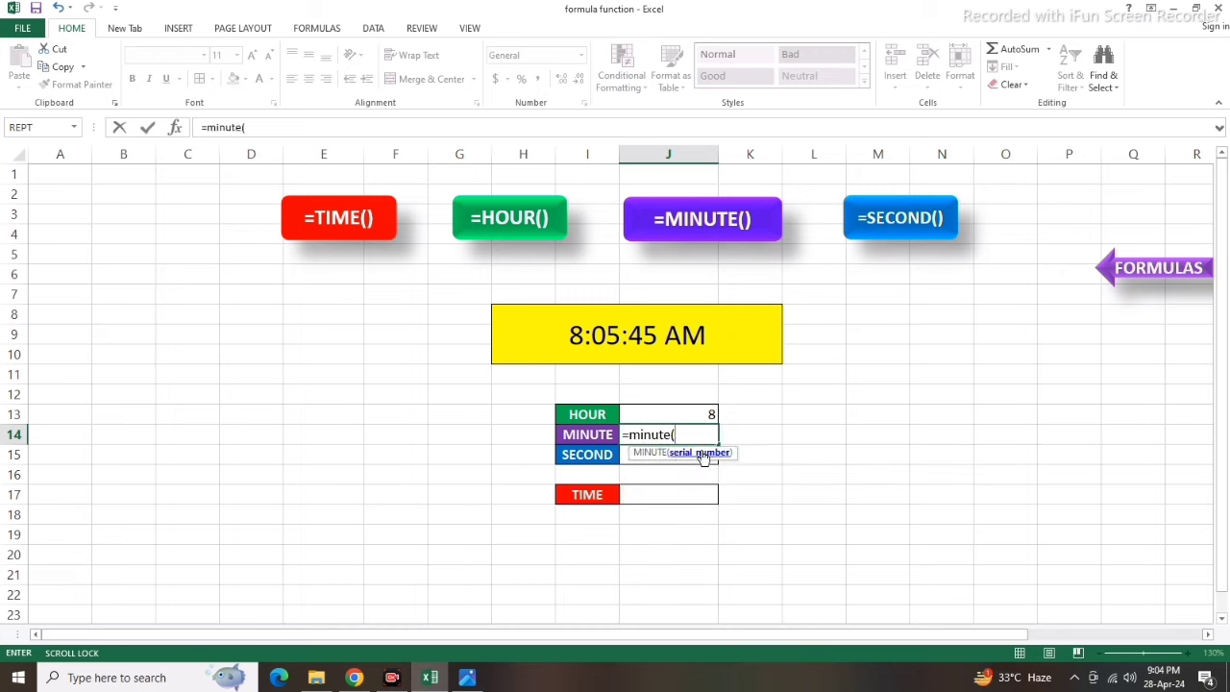
pyautogui.click(626, 334)
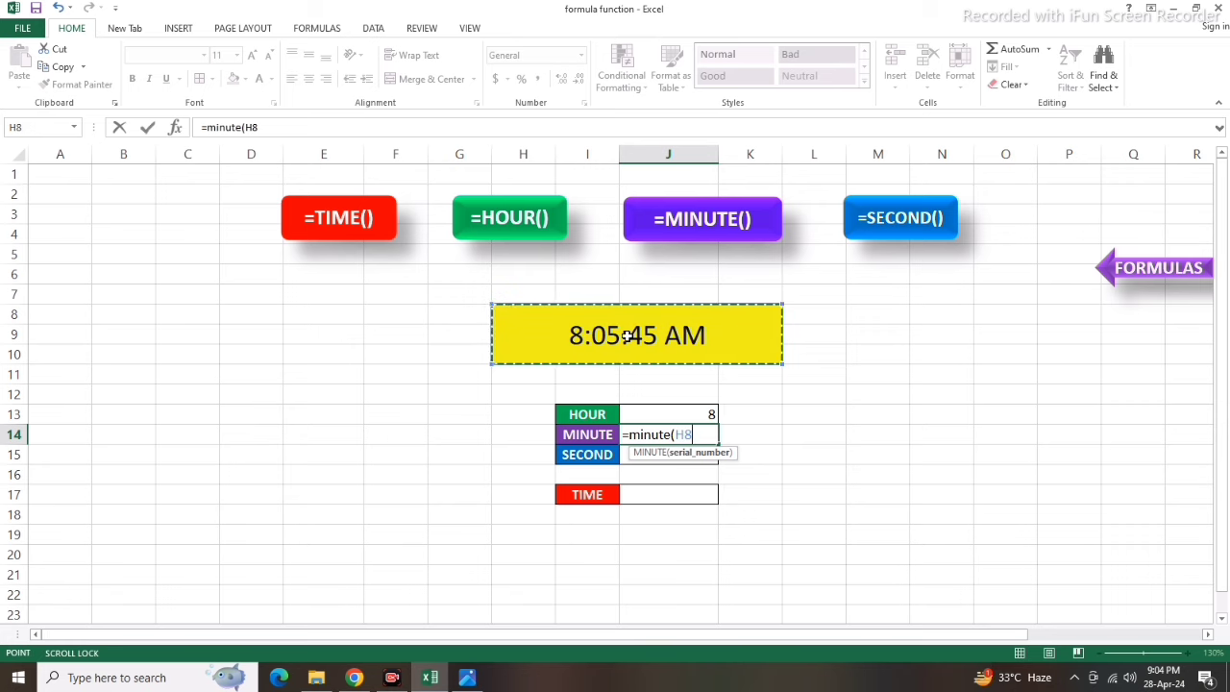
pyautogui.write(')')
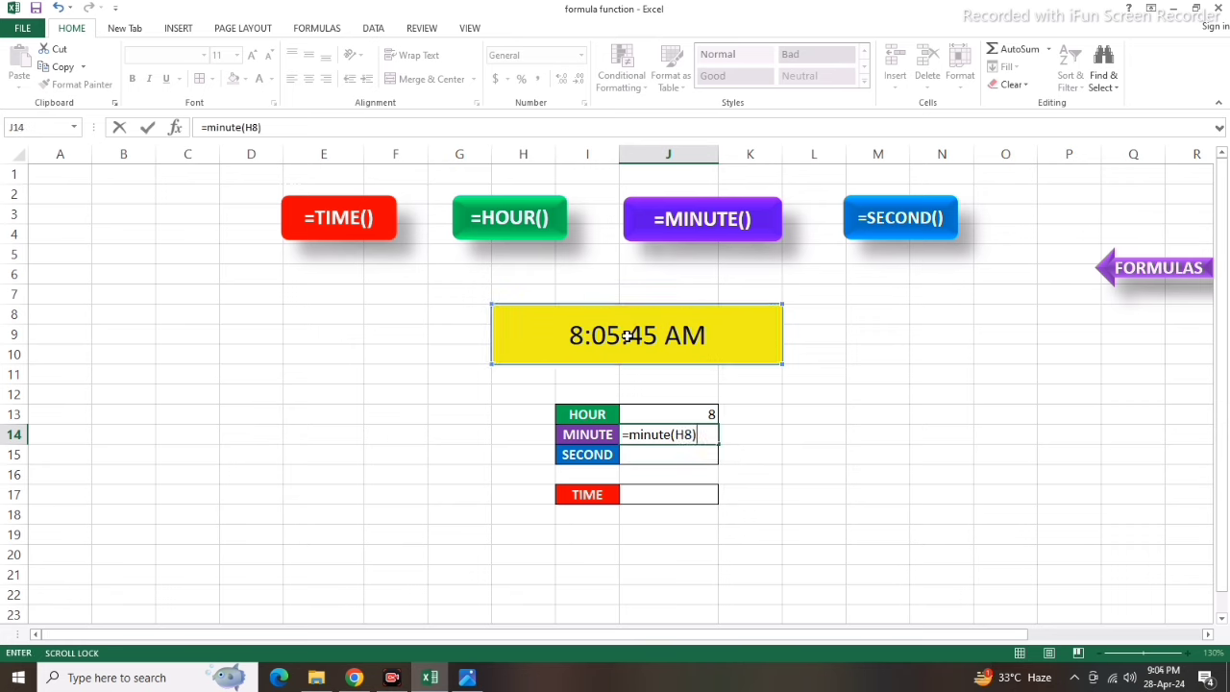
pyautogui.press('Return')
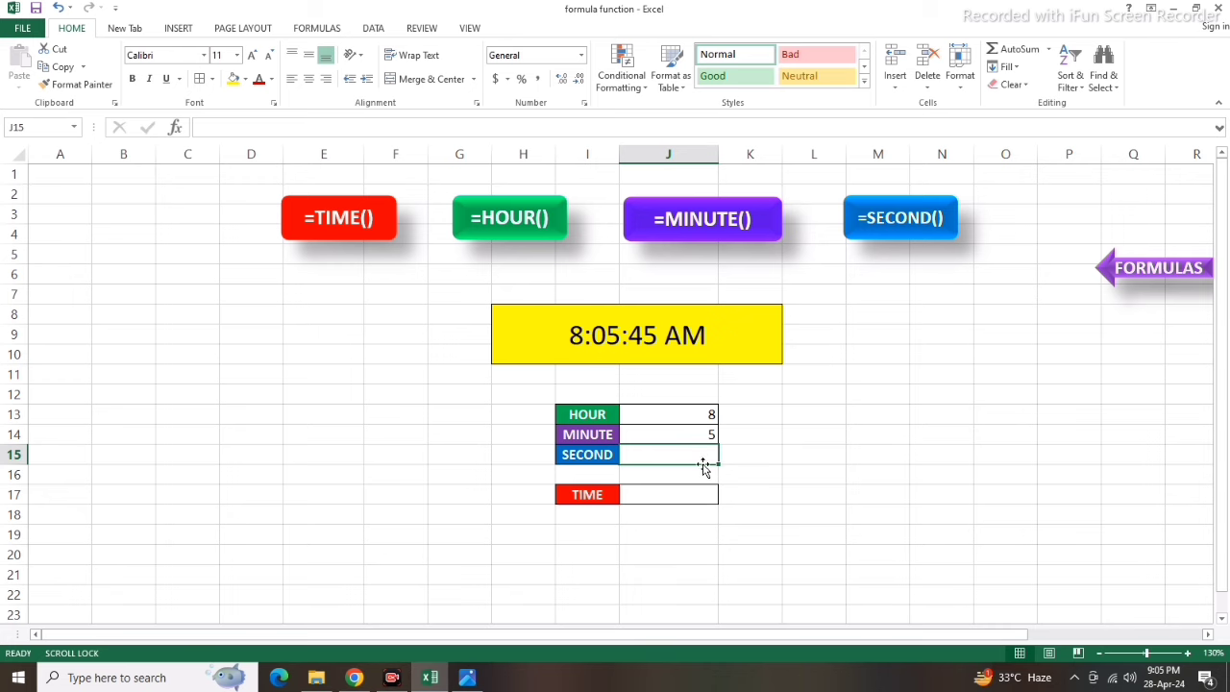
# Enter =SECOND(H8) in J15 to extract the seconds from the time.
pyautogui.write('=seconbd268d')
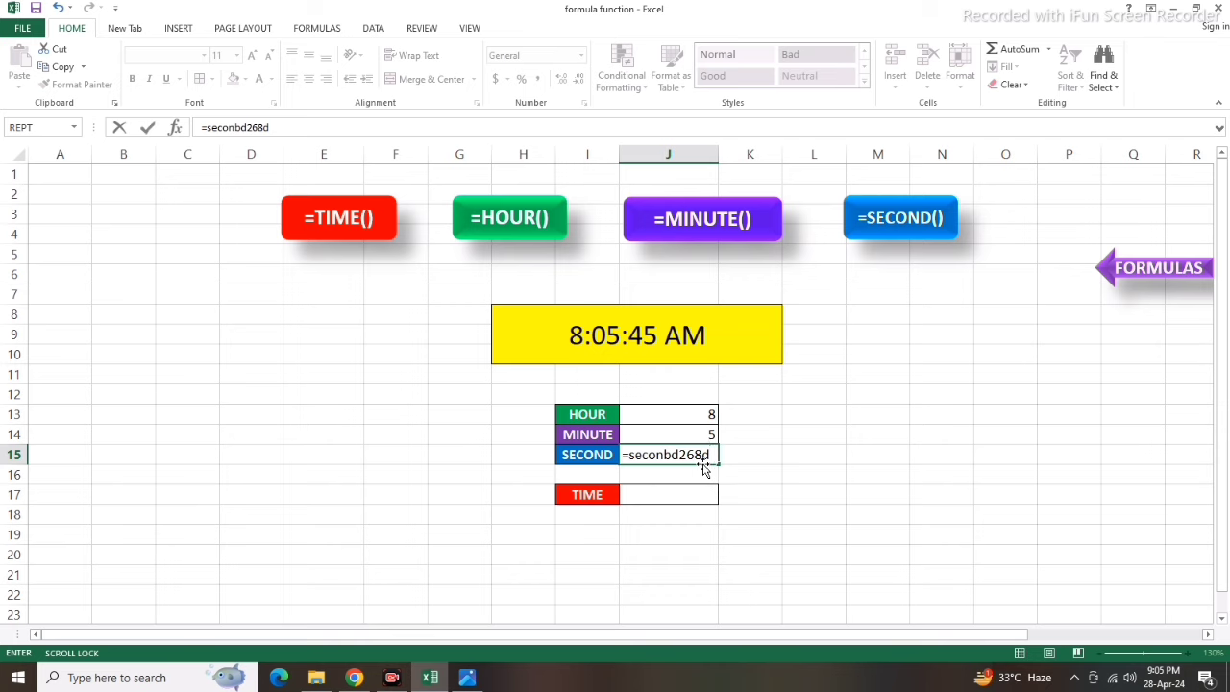
pyautogui.press('BackSpace')
pyautogui.press('BackSpace')
pyautogui.press('BackSpace')
pyautogui.press('BackSpace')
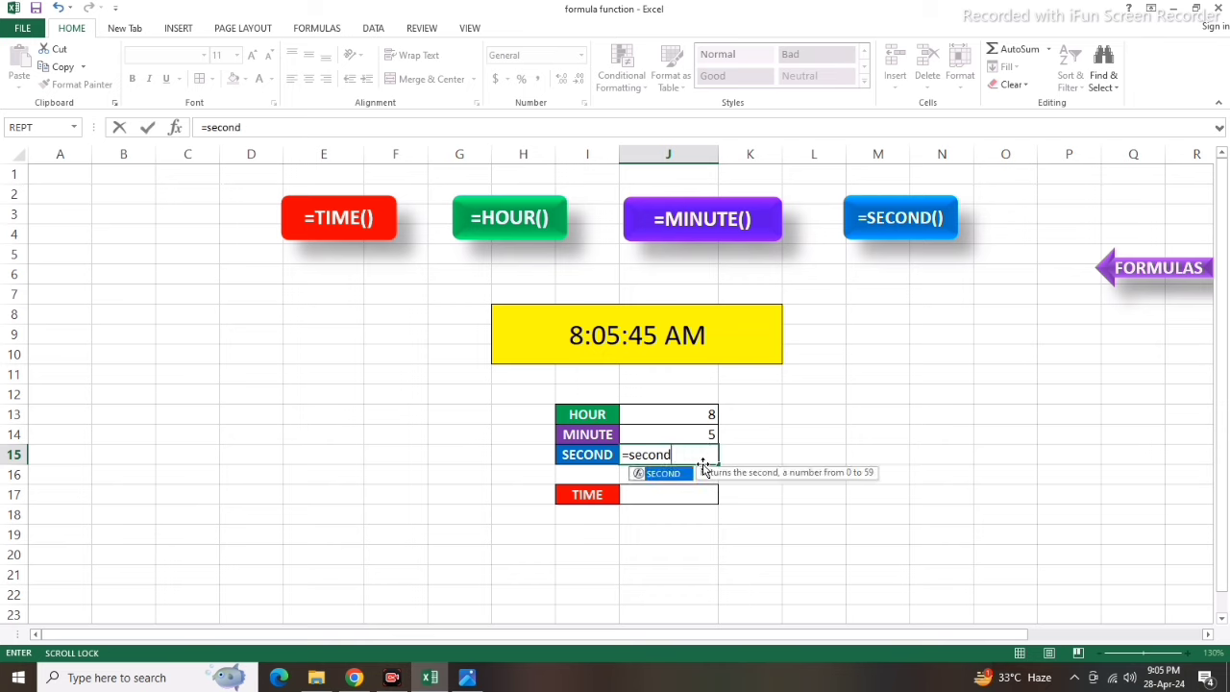
pyautogui.write('d(')
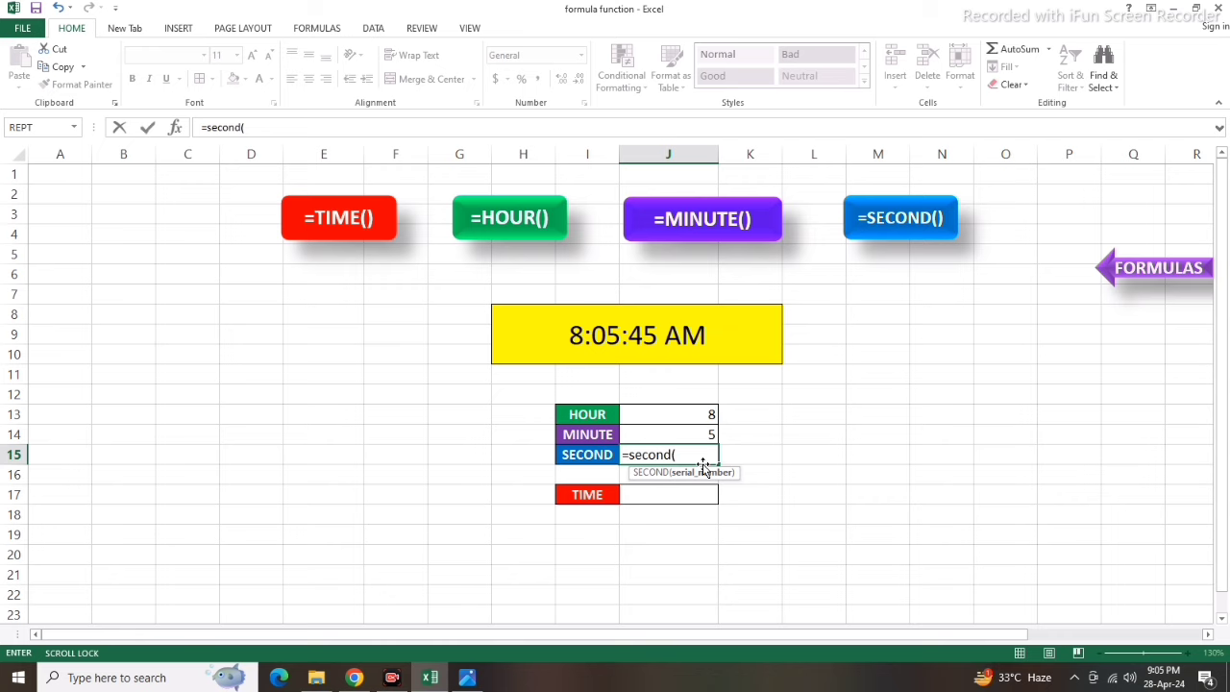
pyautogui.click(661, 335)
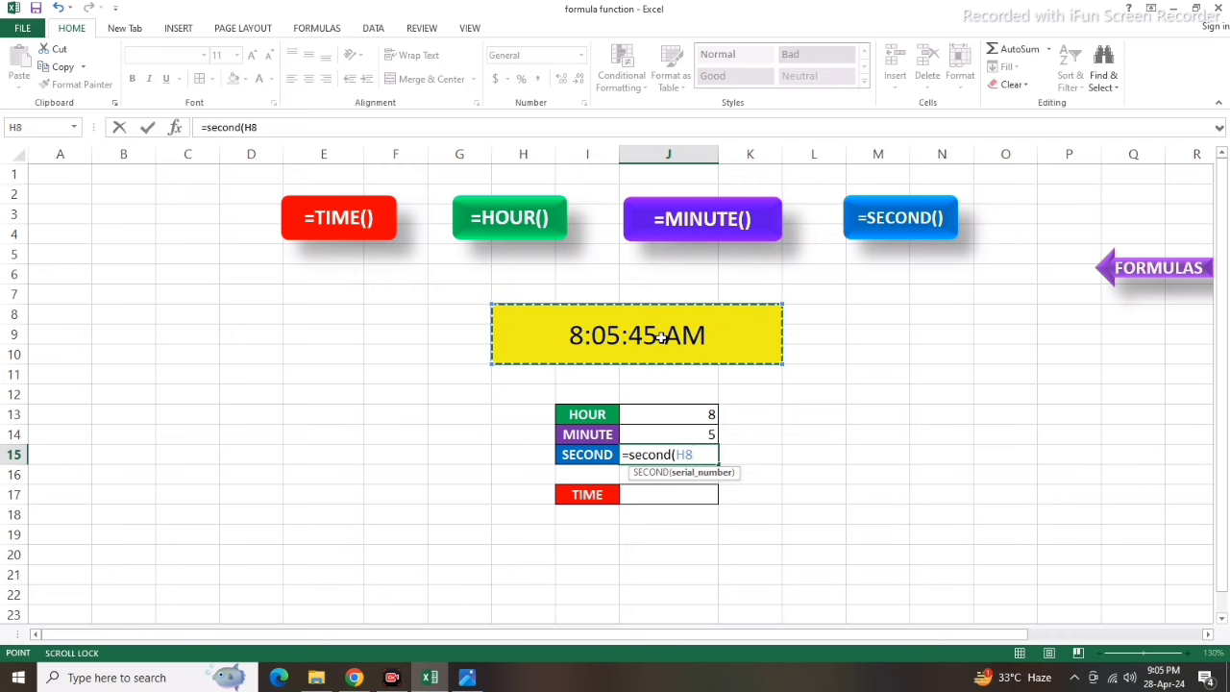
pyautogui.write(')')
pyautogui.press('Return')
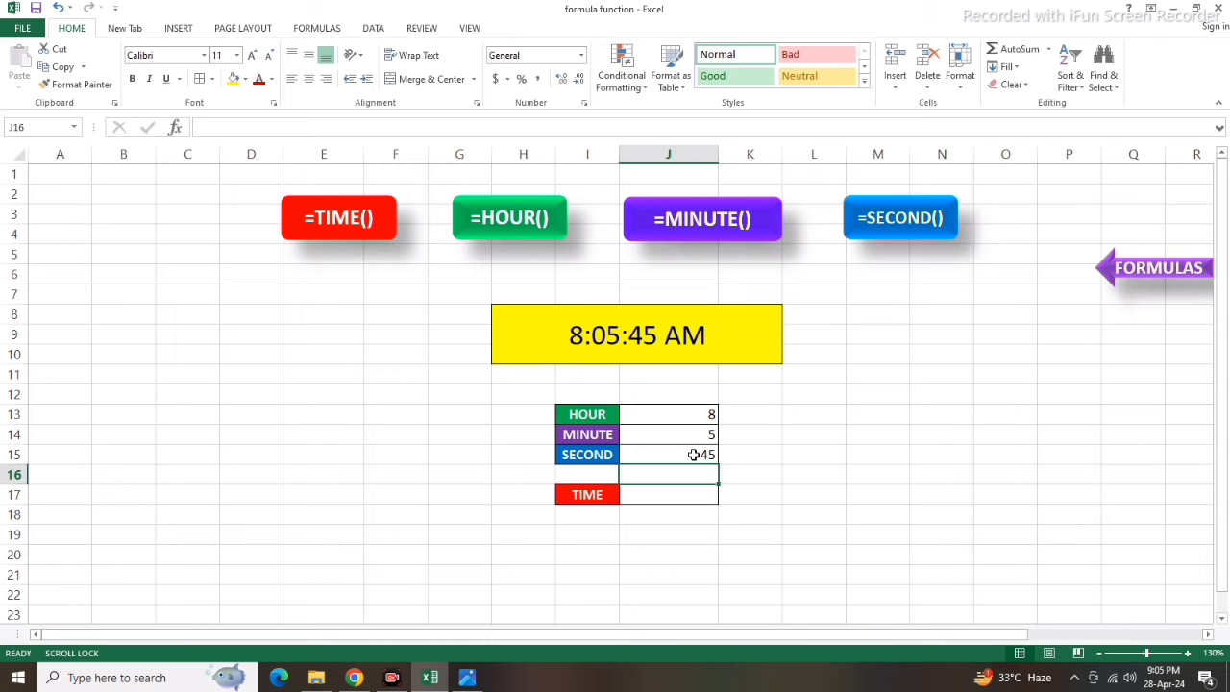
# Change the minutes to 06 and the seconds to 50 in the time in H8.
pyautogui.click(663, 495)
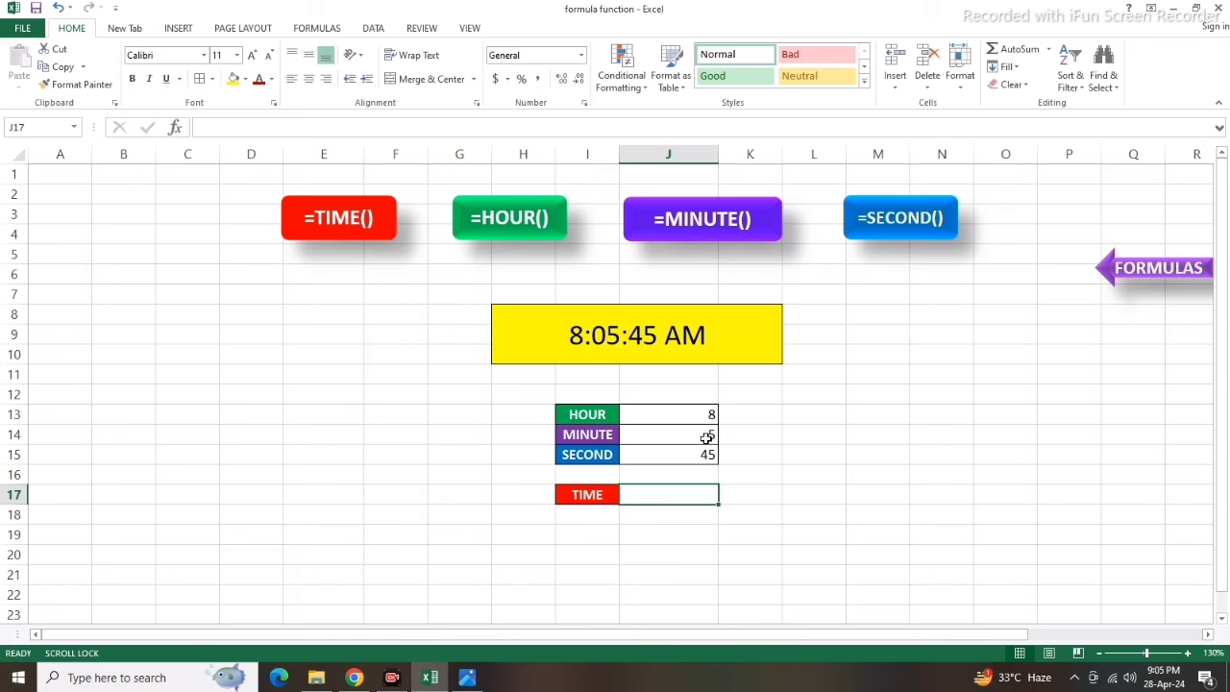
pyautogui.doubleClick(613, 338)
pyautogui.write('6')
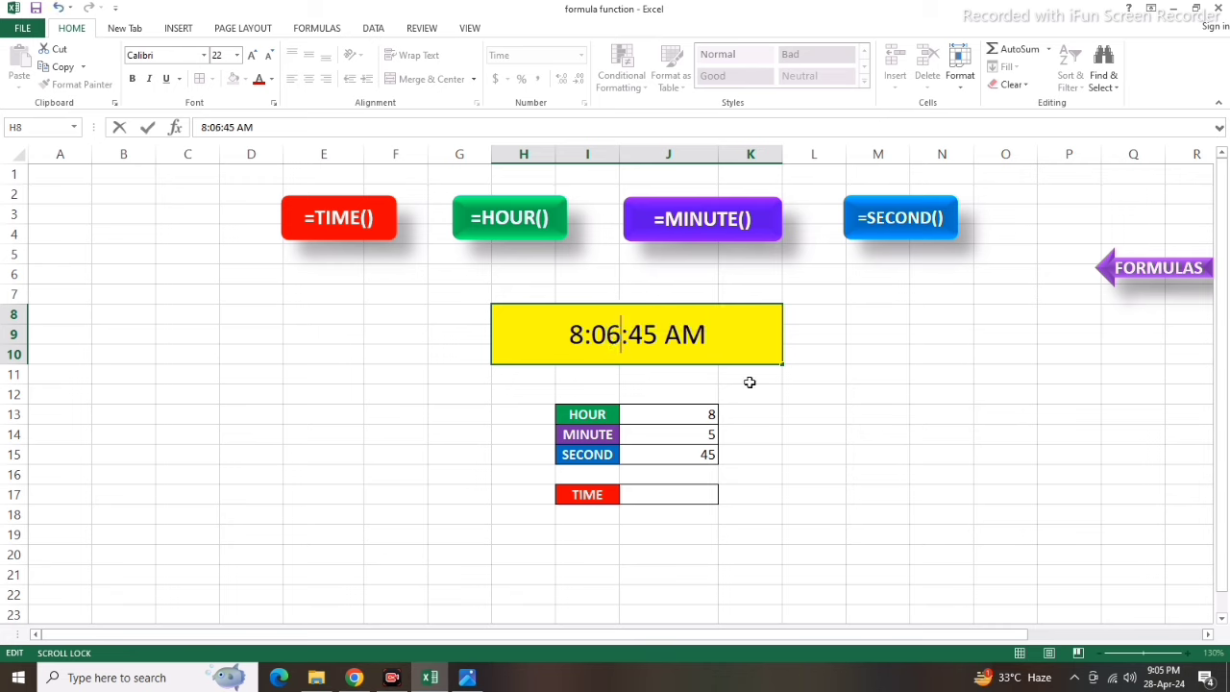
pyautogui.click(836, 449)
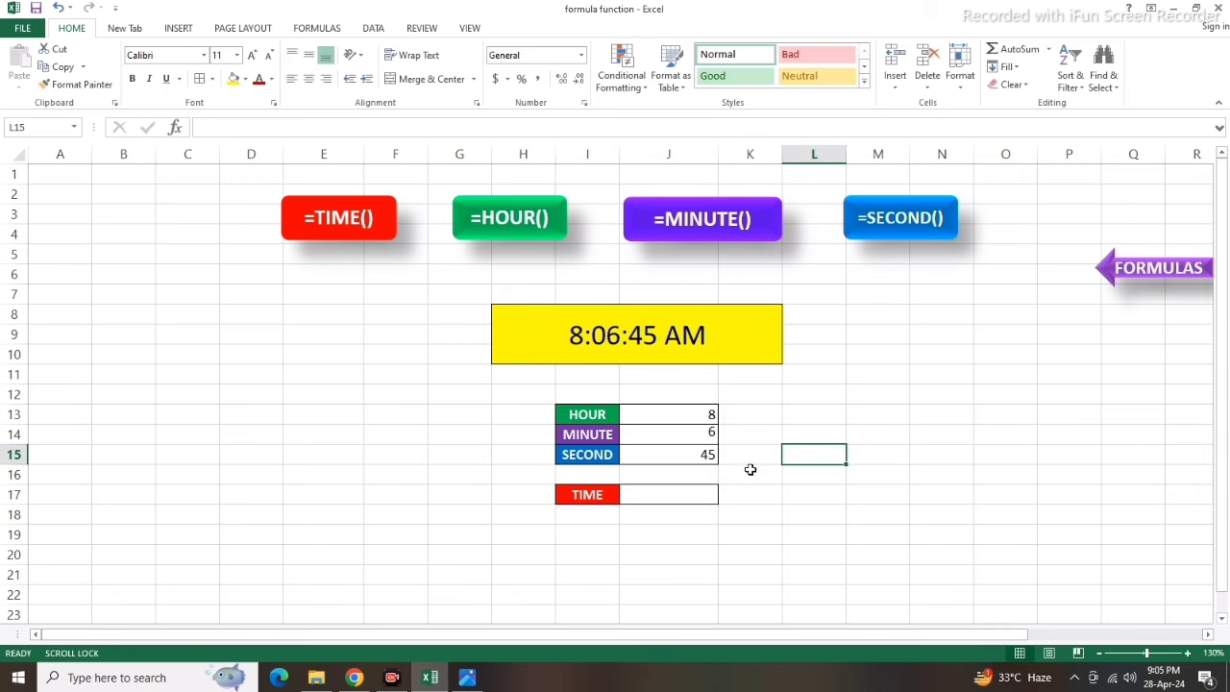
pyautogui.doubleClick(657, 342)
pyautogui.moveTo(658, 342); pyautogui.dragTo(631, 341)
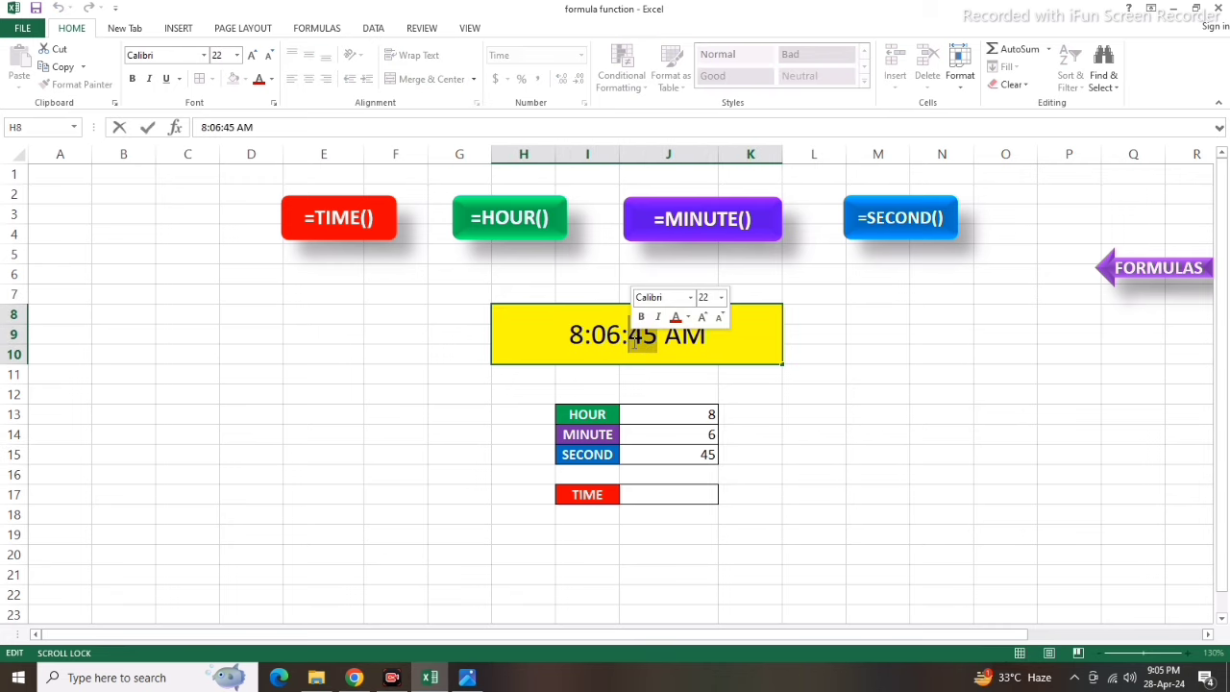
pyautogui.write('50')
pyautogui.click(819, 423)
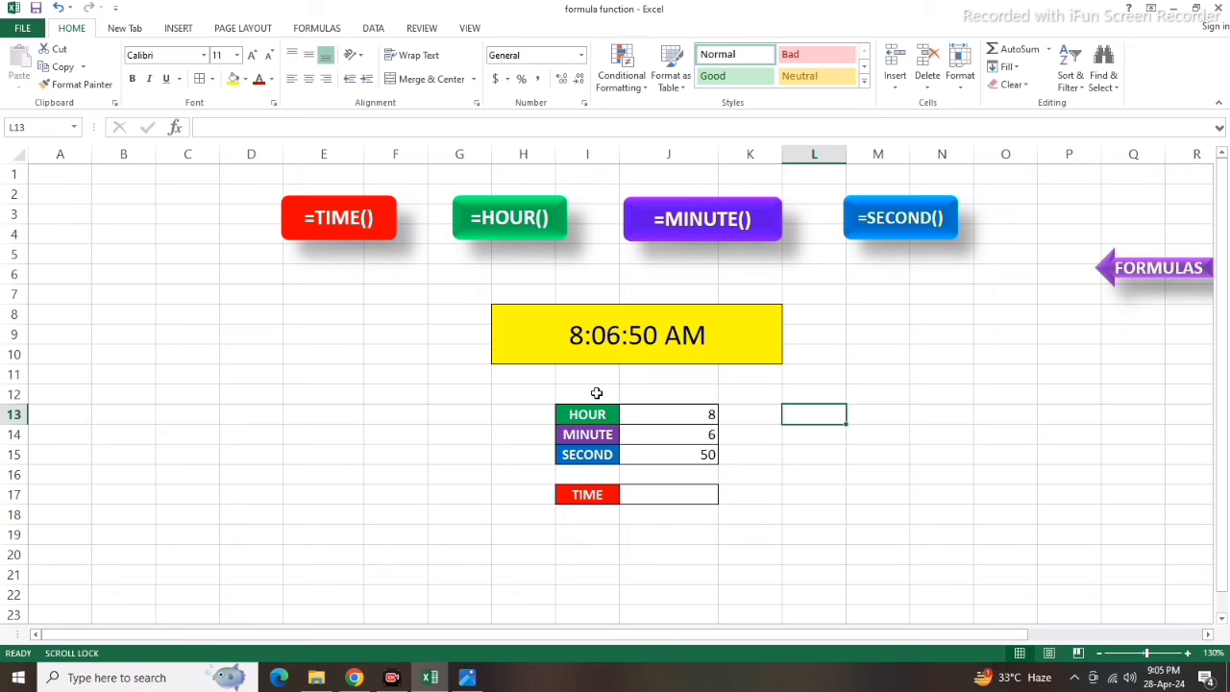
# Change the hour of the time in H8 to 9.
pyautogui.click(569, 337)
pyautogui.doubleClick(570, 336)
pyautogui.moveTo(570, 336); pyautogui.dragTo(584, 336)
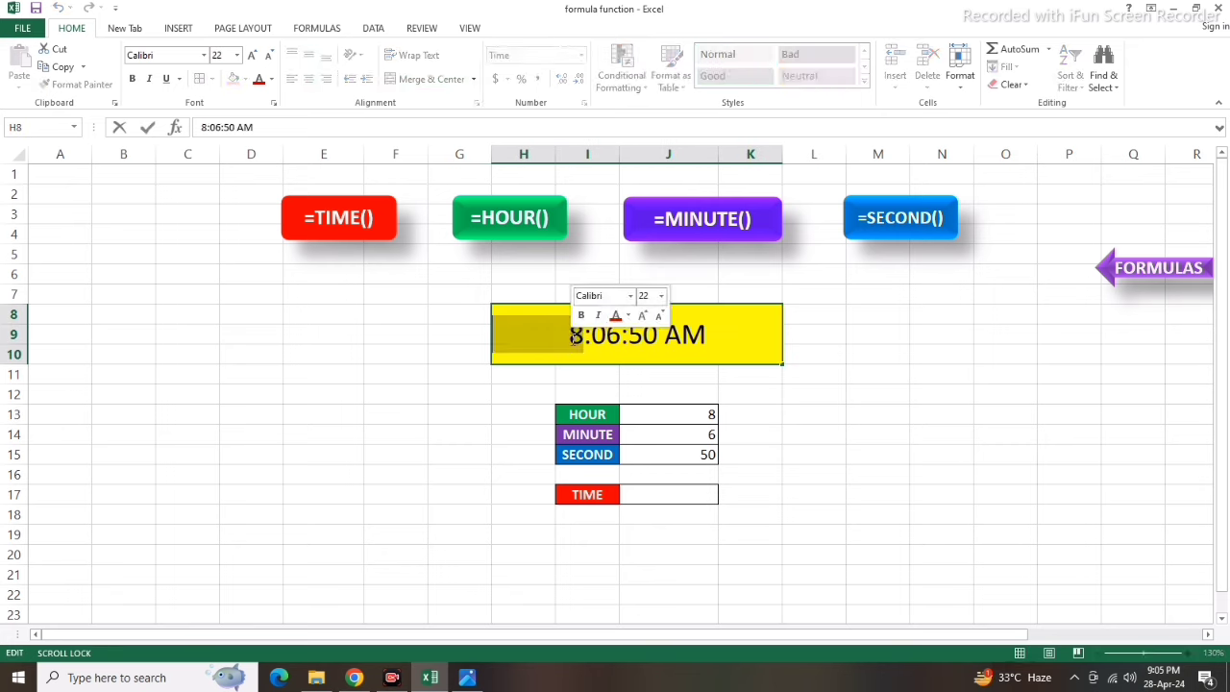
pyautogui.write('9')
pyautogui.click(1053, 481)
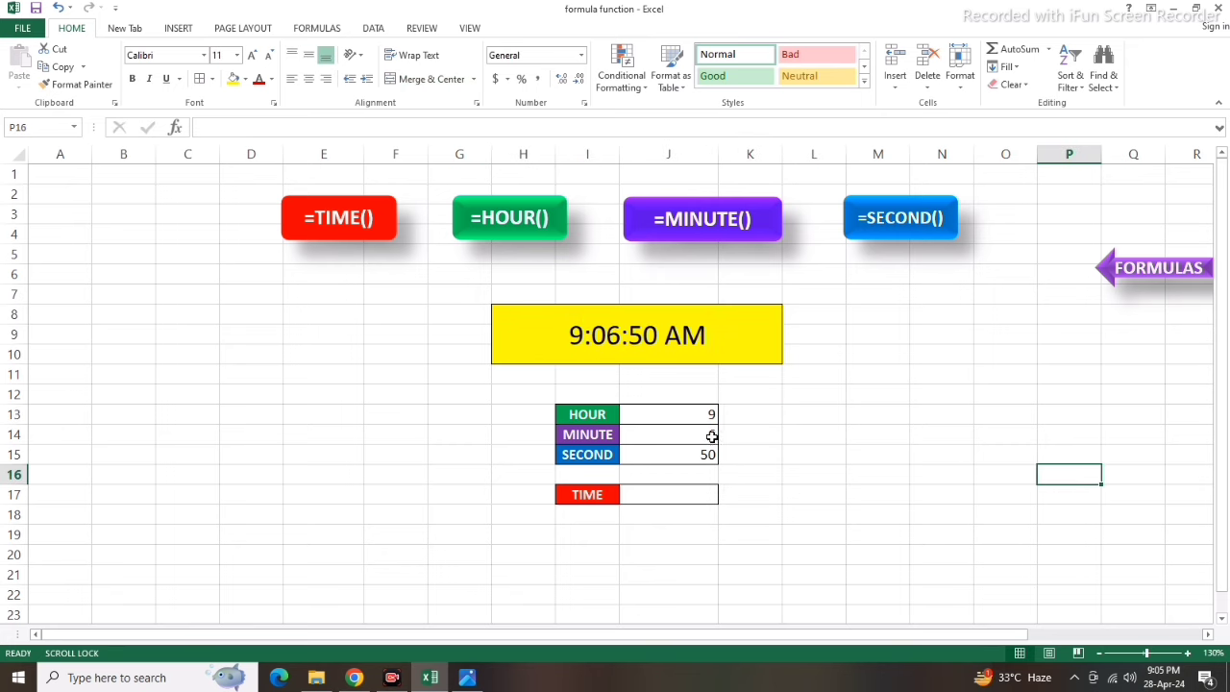
pyautogui.click(669, 494)
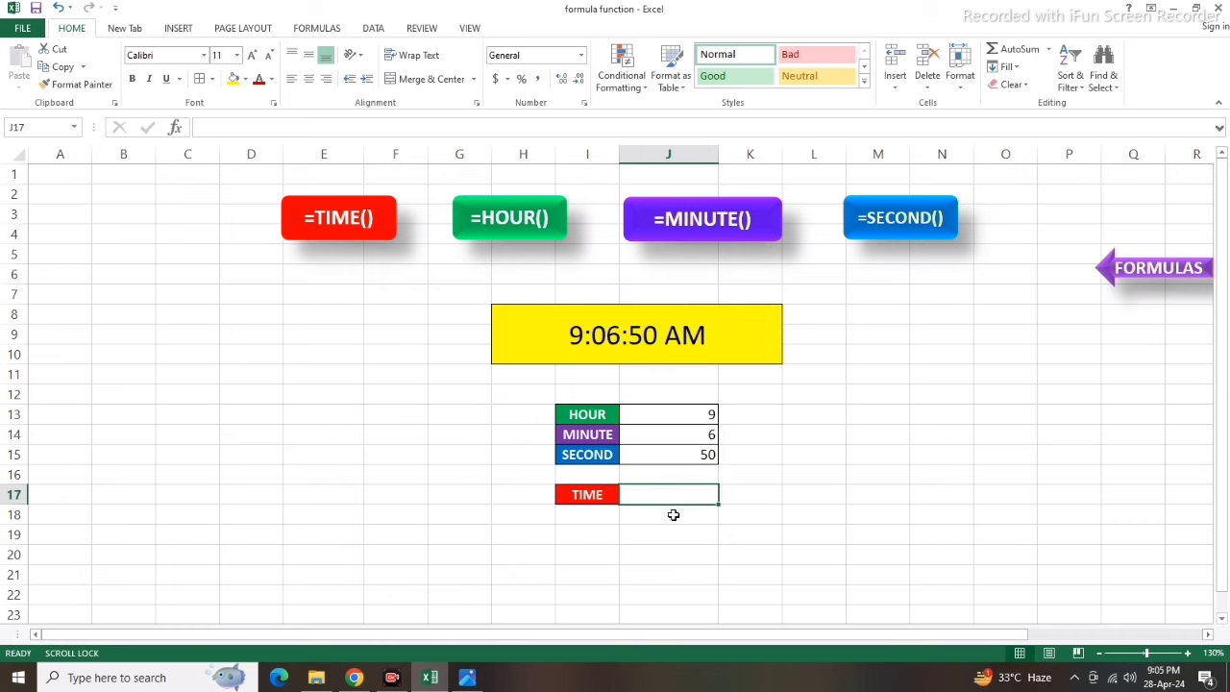
pyautogui.write('=tibd268m')
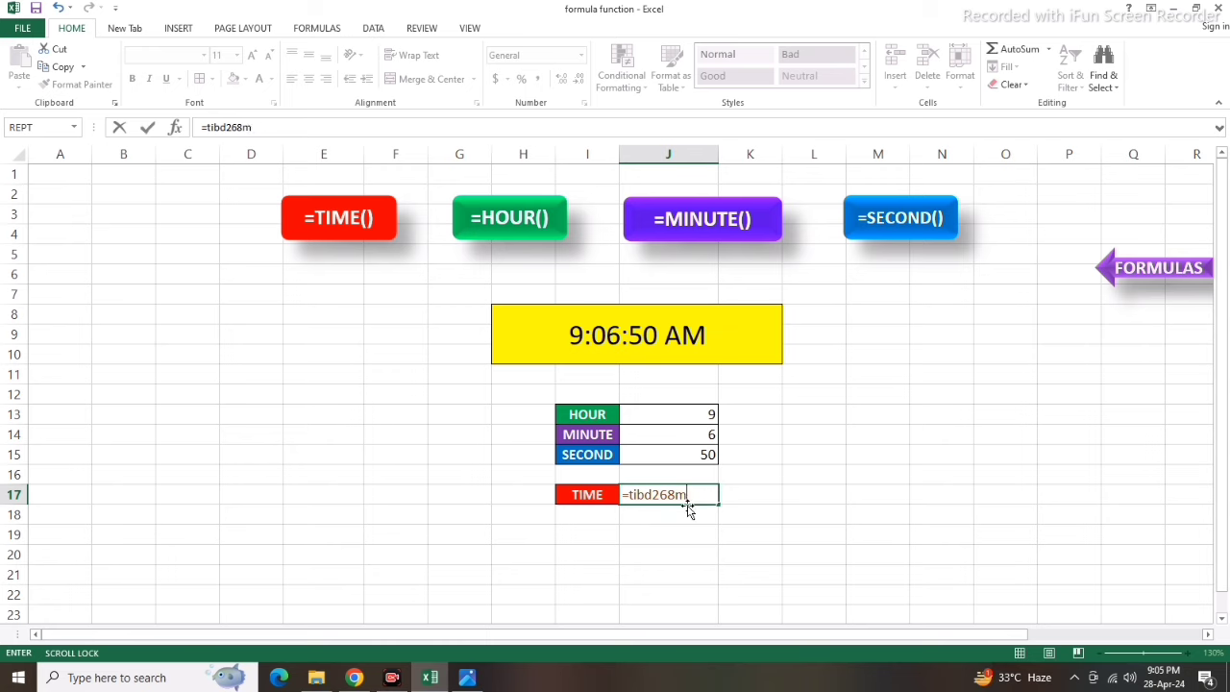
pyautogui.press('BackSpace')
pyautogui.press('BackSpace')
pyautogui.press('BackSpace')
pyautogui.press('BackSpace')
pyautogui.press('BackSpace')
pyautogui.press('BackSpace')
pyautogui.press('BackSpace')
pyautogui.press('BackSpace')
pyautogui.press('BackSpace')
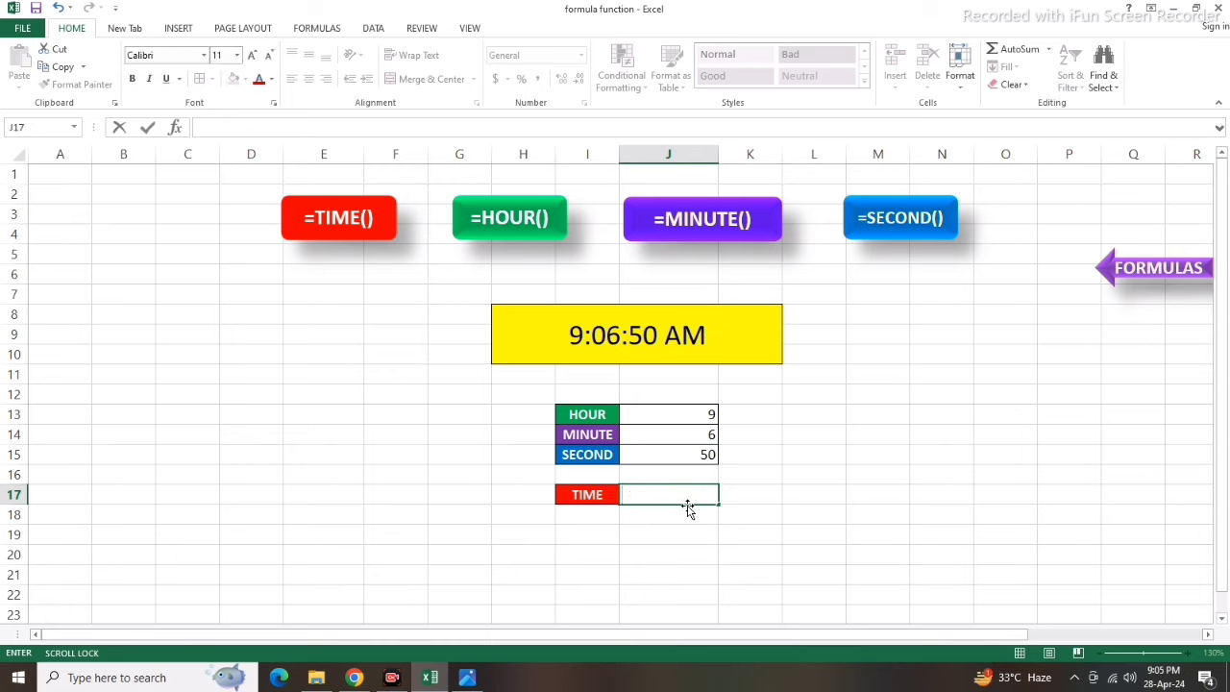
# Enter =TIME(J13,J14,J15) in J17 to rebuild the time from the extracted hour, minute and second.
pyautogui.write('=tim')
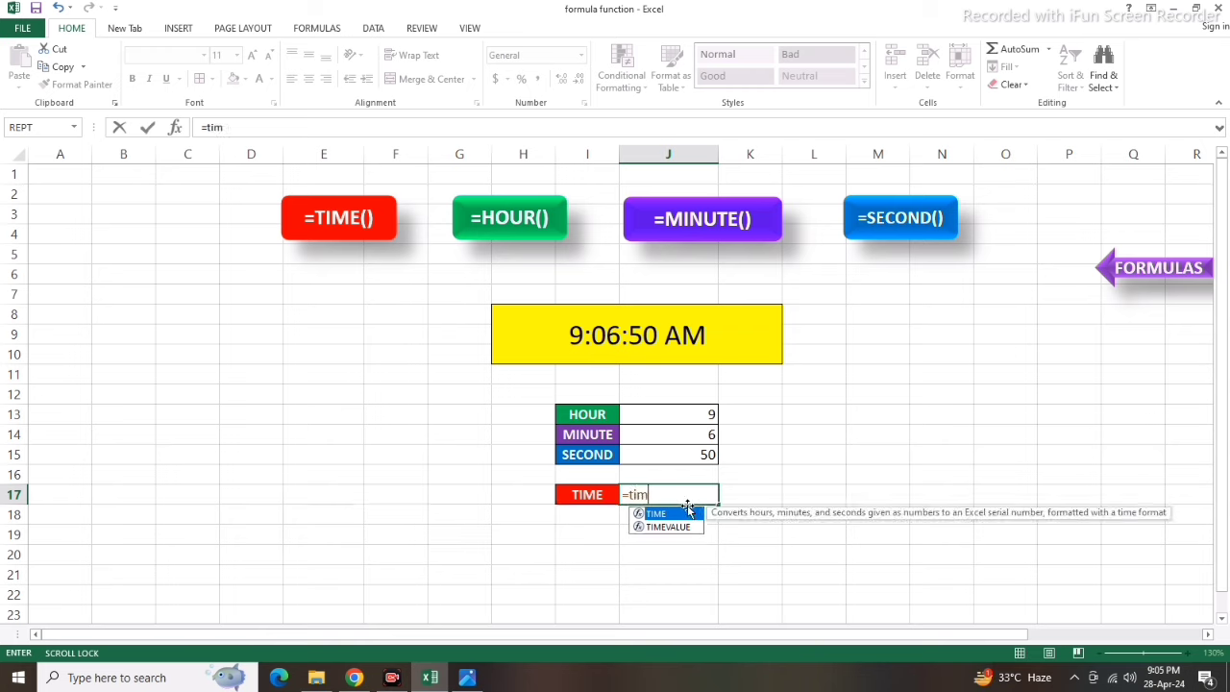
pyautogui.write('e(')
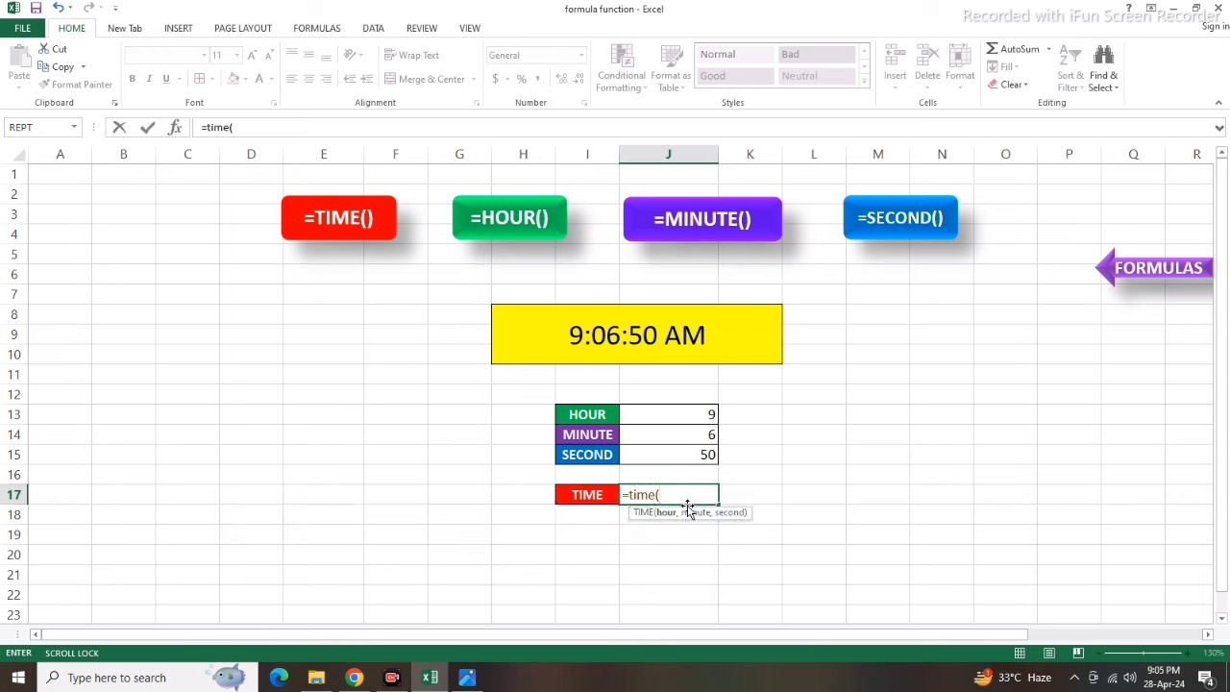
pyautogui.click(691, 415)
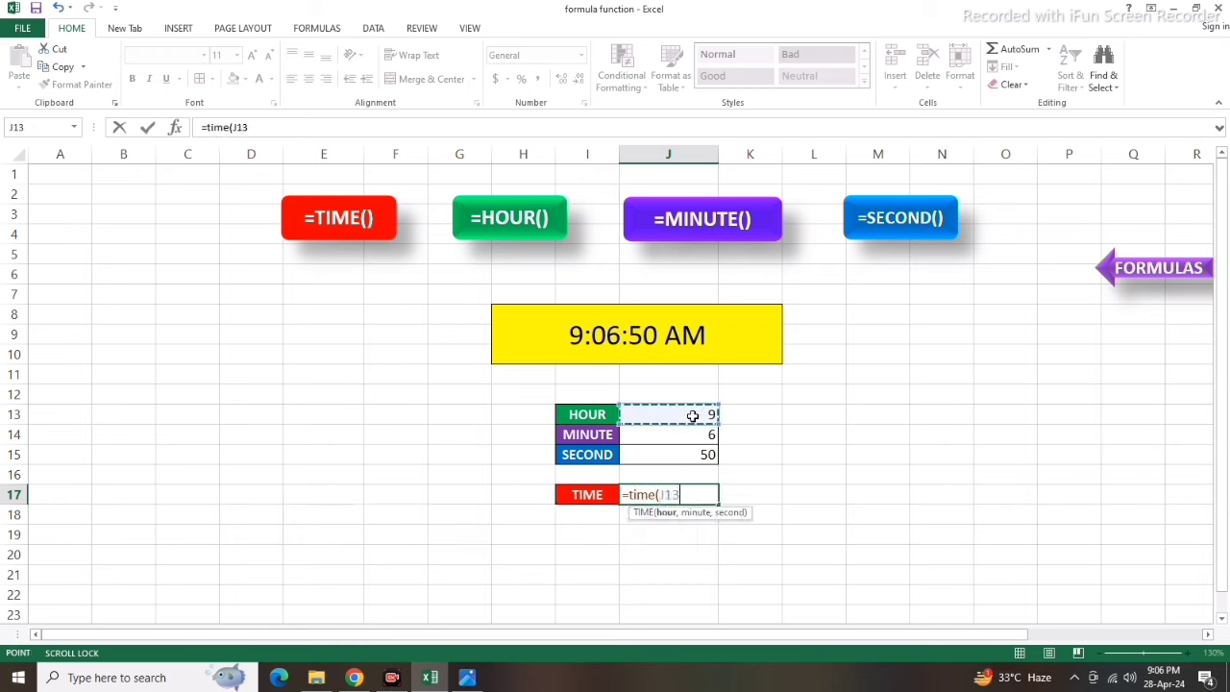
pyautogui.write(',')
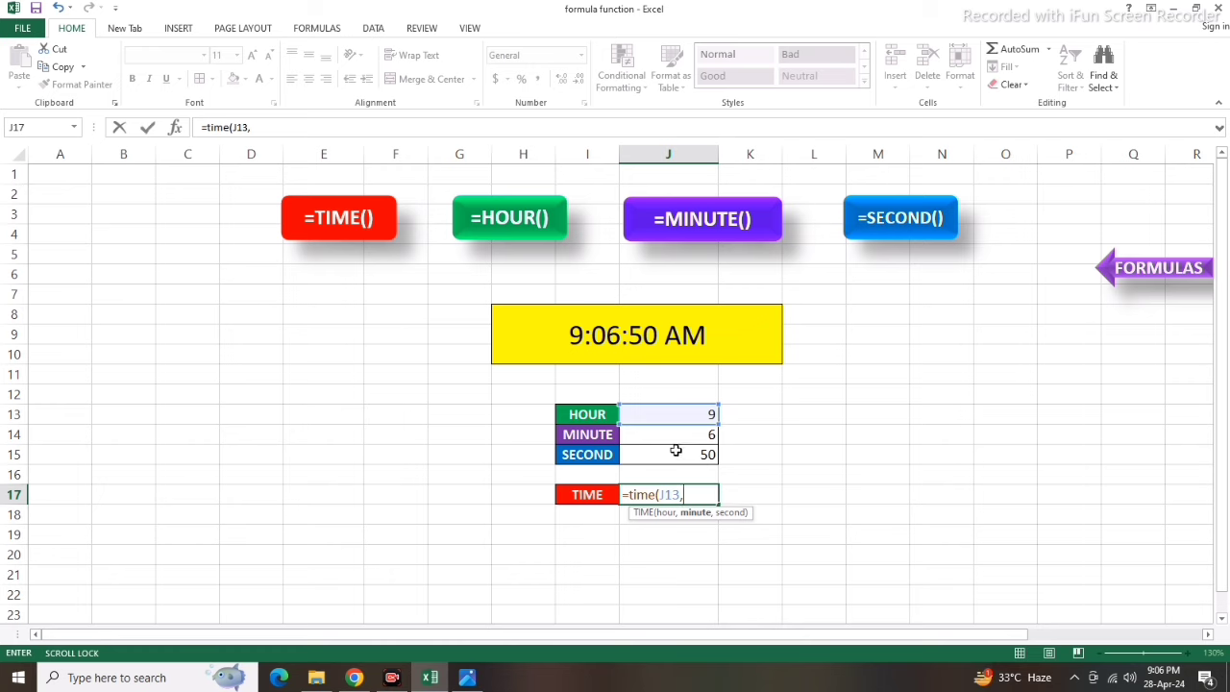
pyautogui.click(682, 439)
pyautogui.write(',')
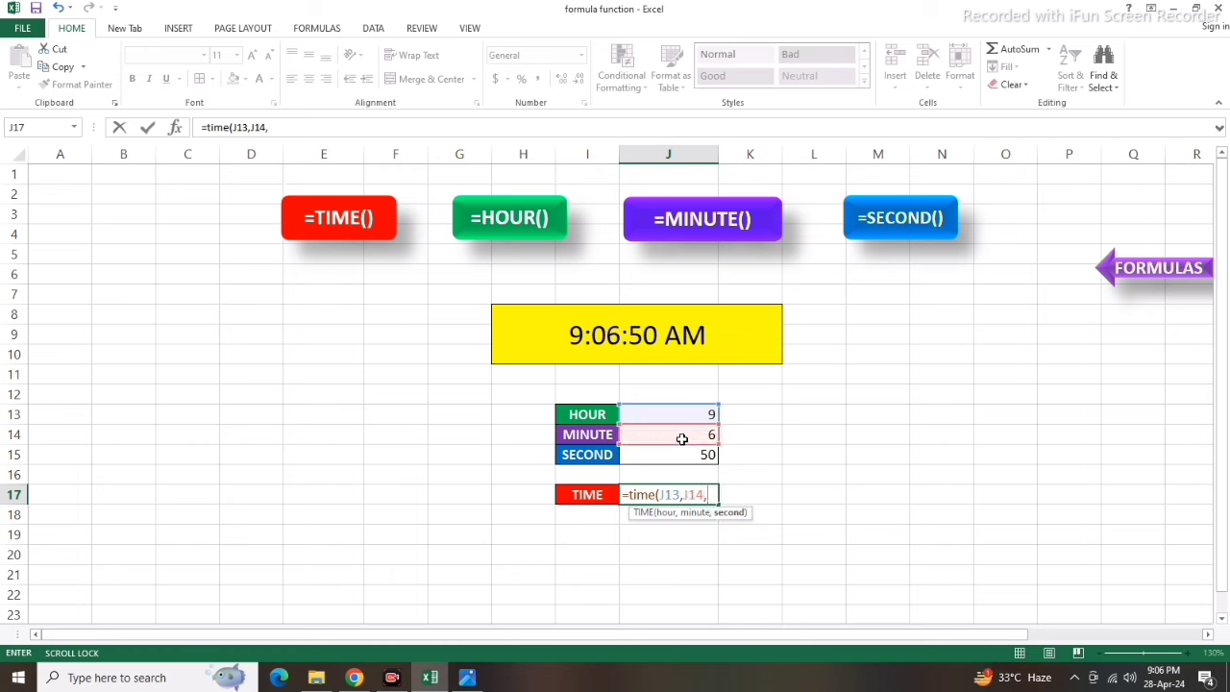
pyautogui.click(706, 455)
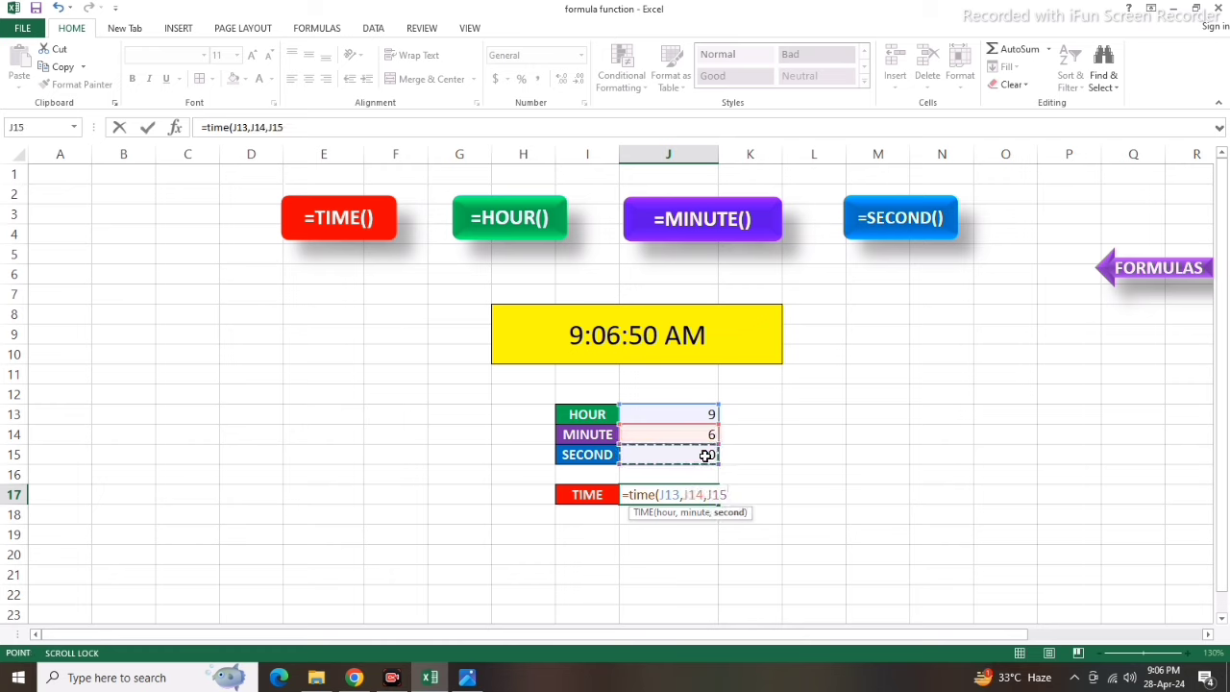
pyautogui.write(')')
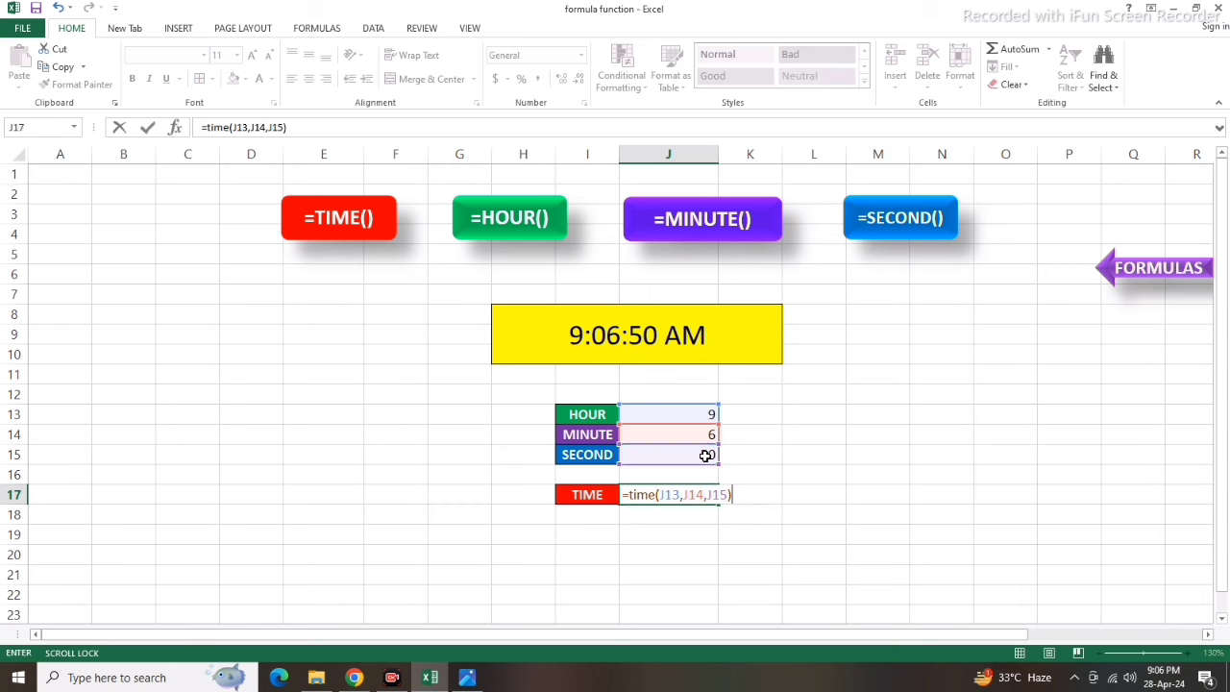
pyautogui.press('Return')
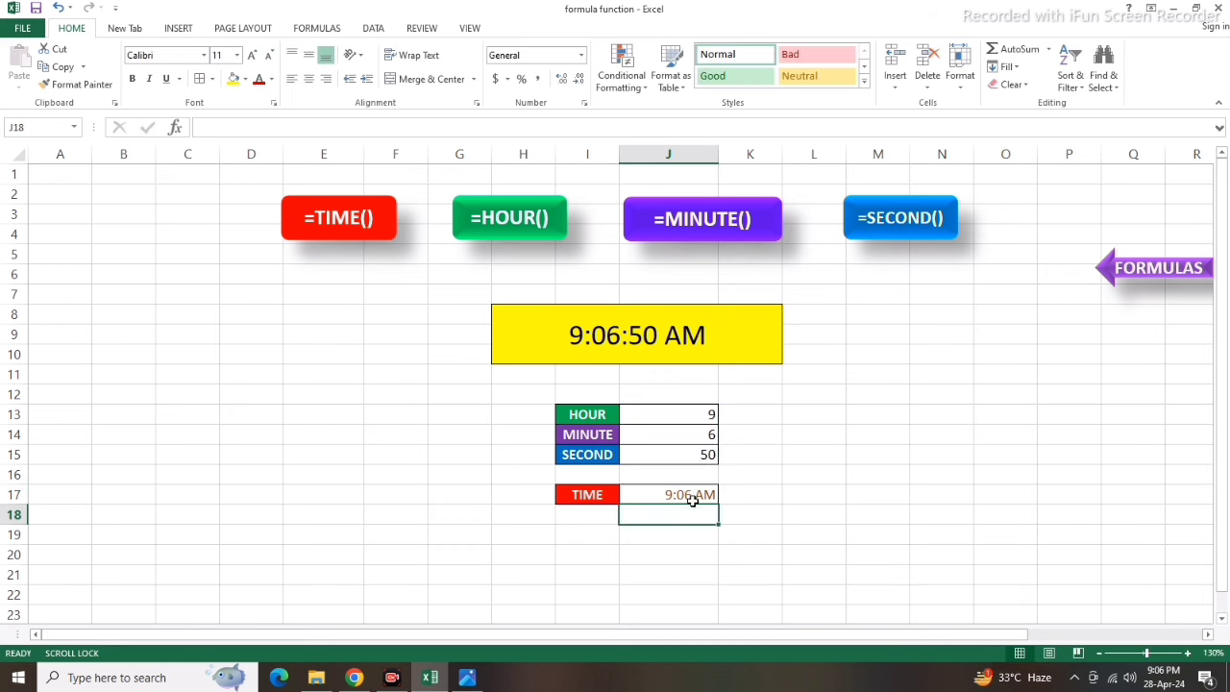
pyautogui.rightClick(696, 495)
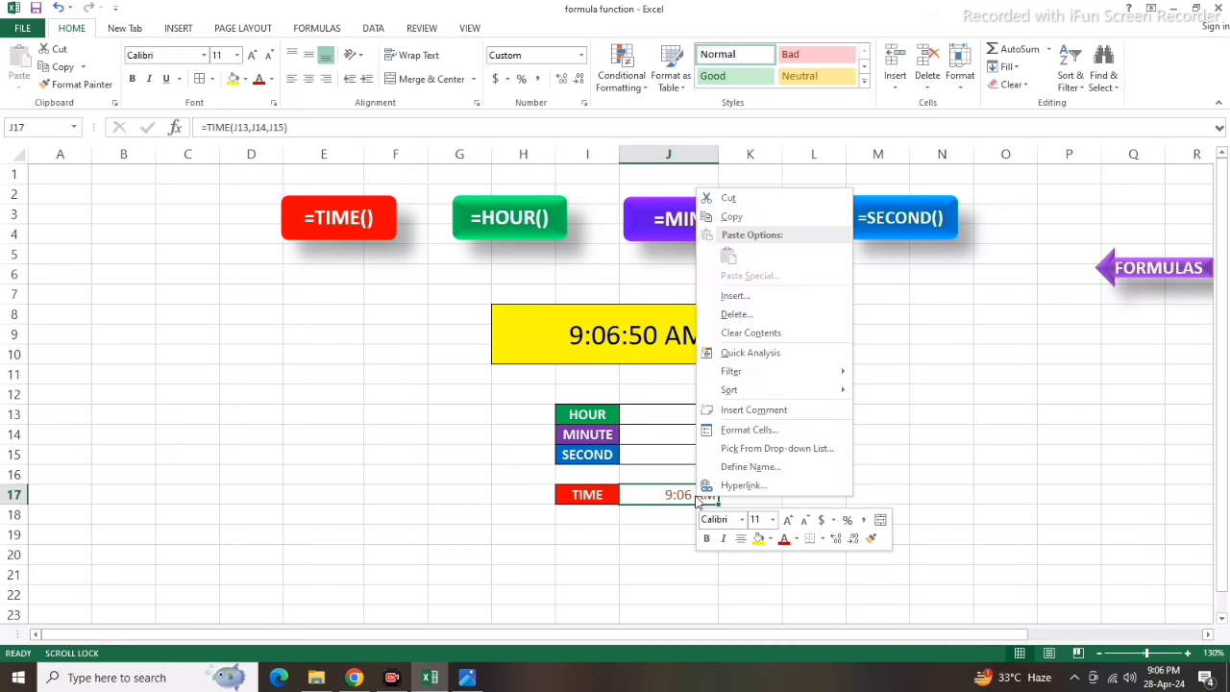
pyautogui.click(764, 431)
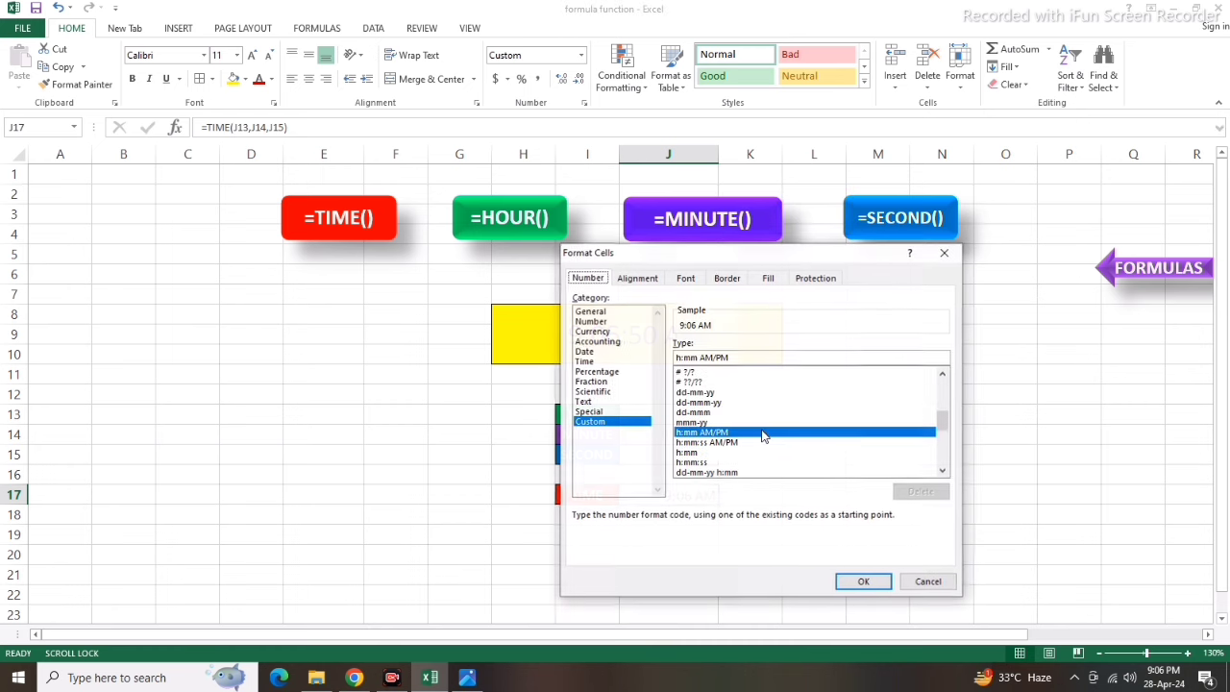
pyautogui.moveTo(769, 253); pyautogui.dragTo(1023, 257)
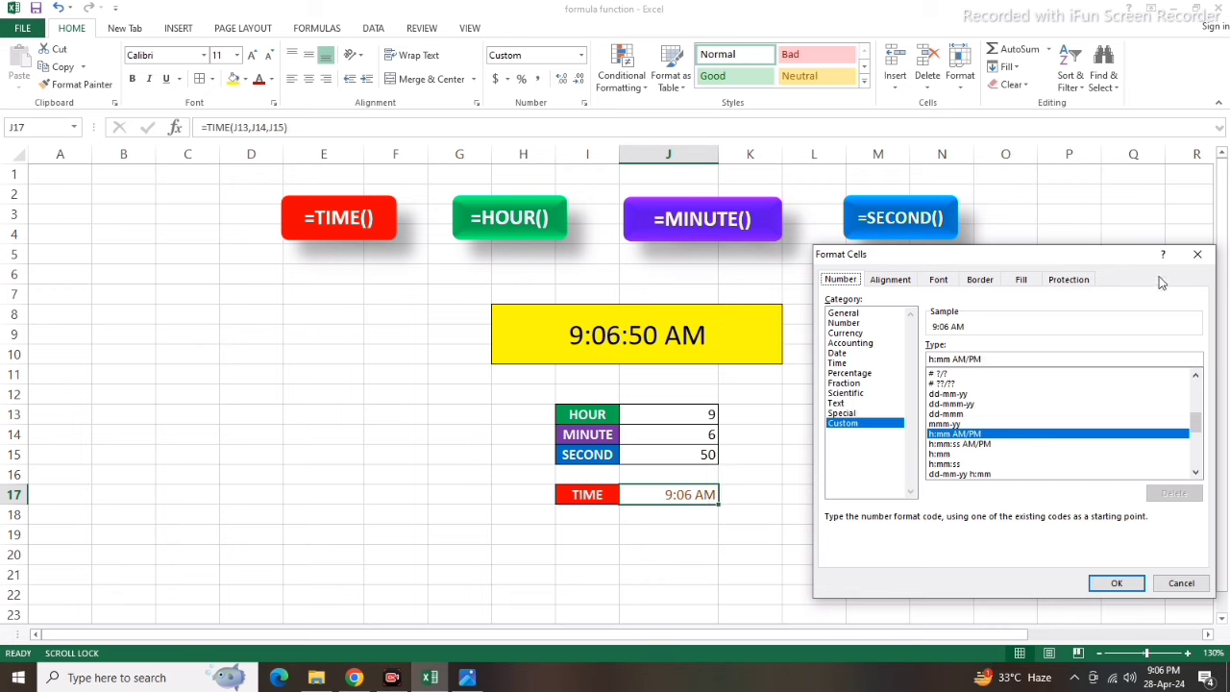
pyautogui.click(1197, 253)
# Format the time in J17 with the custom number format h:mm:ss AM/PM.
pyautogui.rightClick(685, 501)
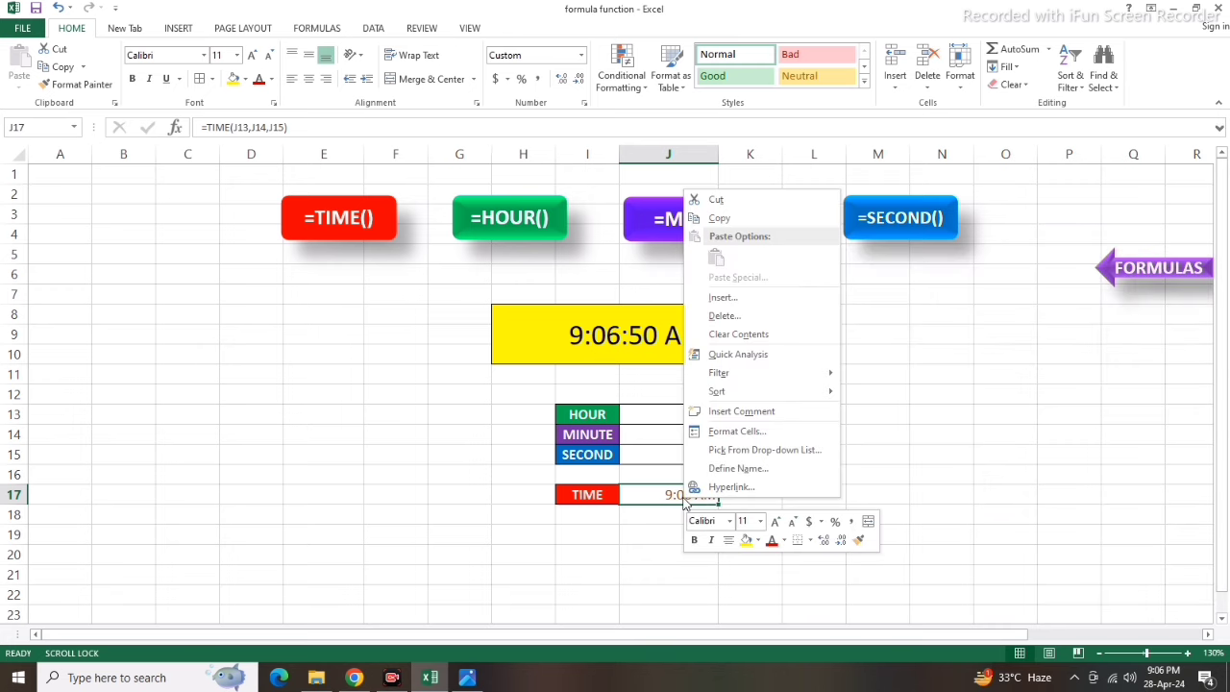
pyautogui.click(745, 433)
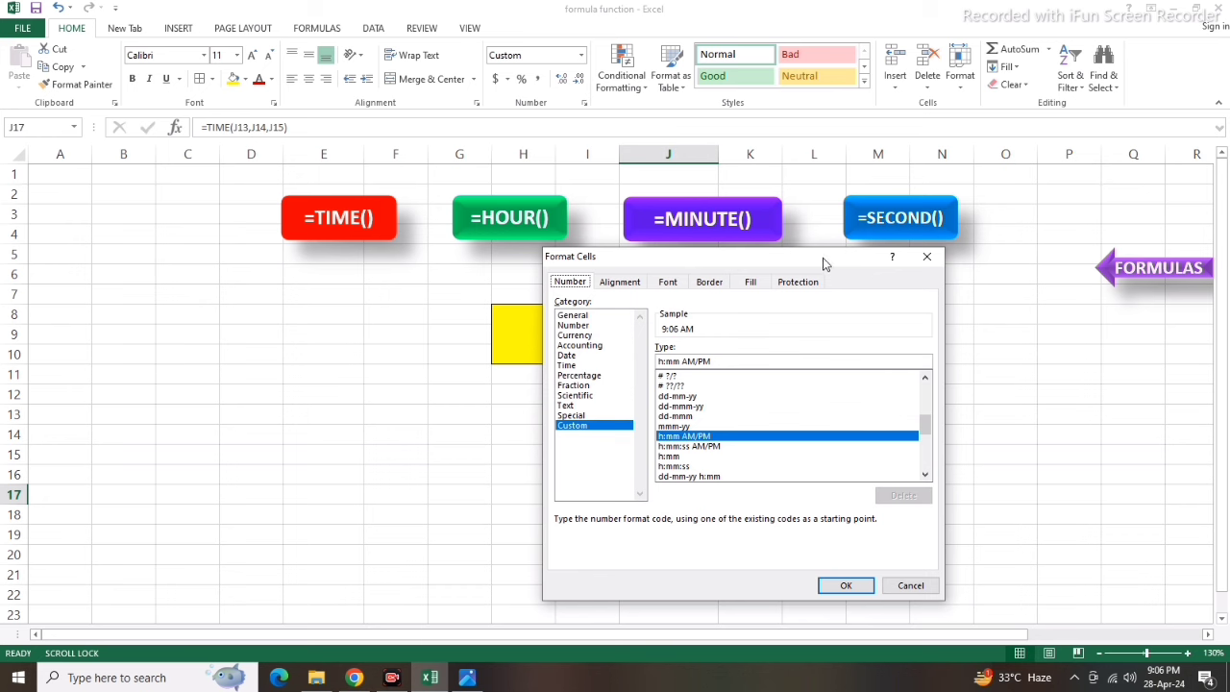
pyautogui.moveTo(829, 258); pyautogui.dragTo(1062, 227)
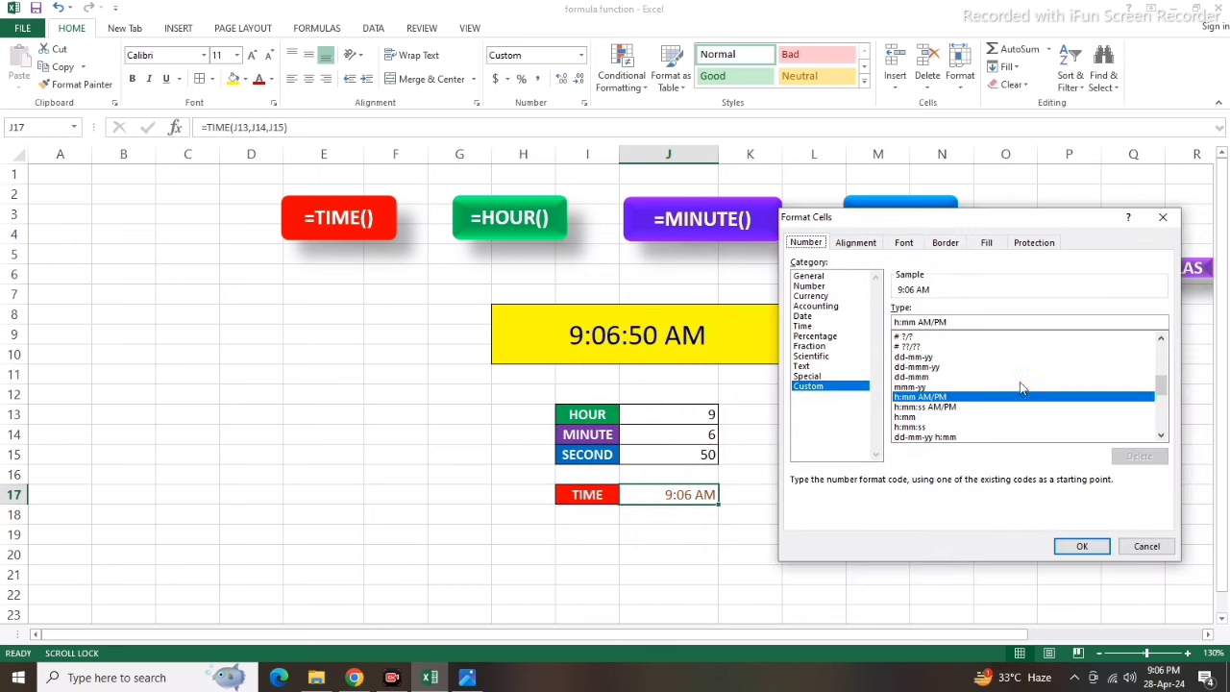
pyautogui.click(949, 408)
pyautogui.click(1083, 547)
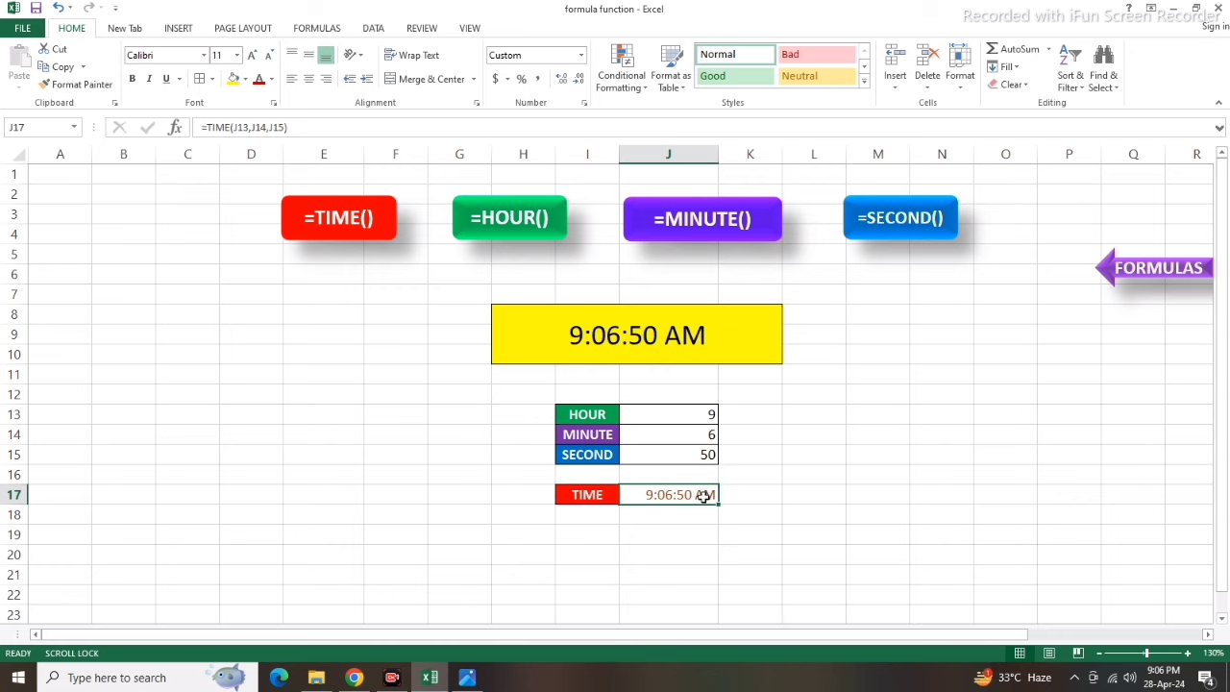
pyautogui.click(786, 522)
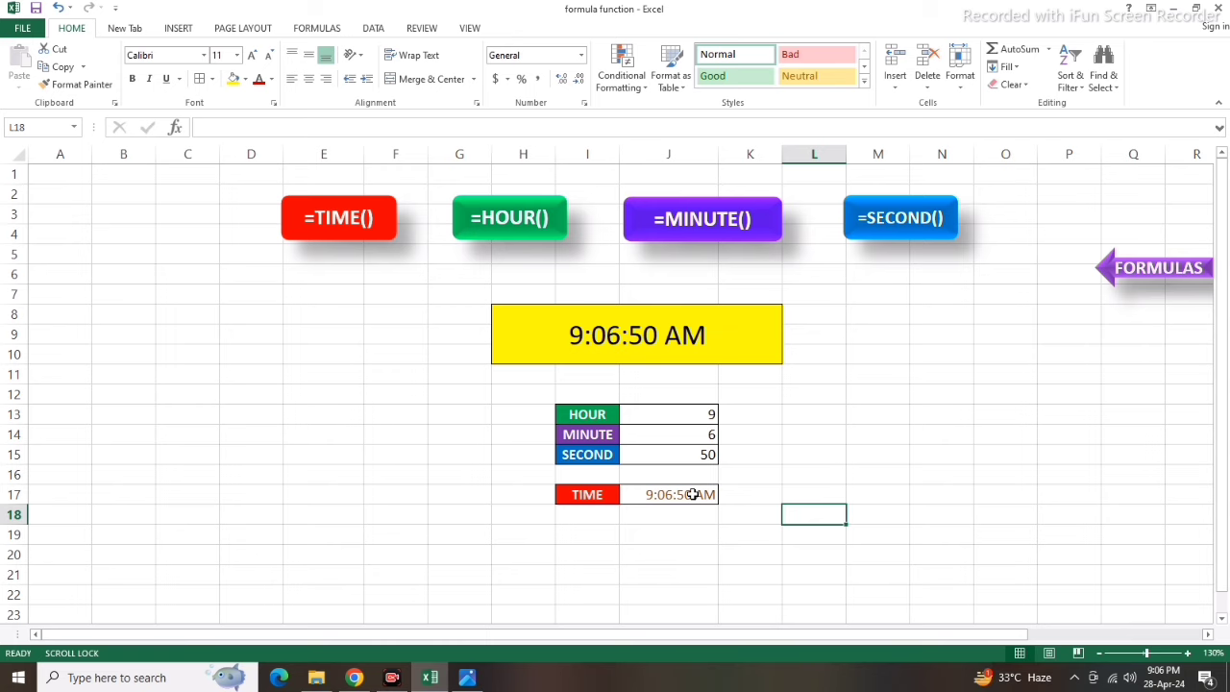
pyautogui.write('yr2.')
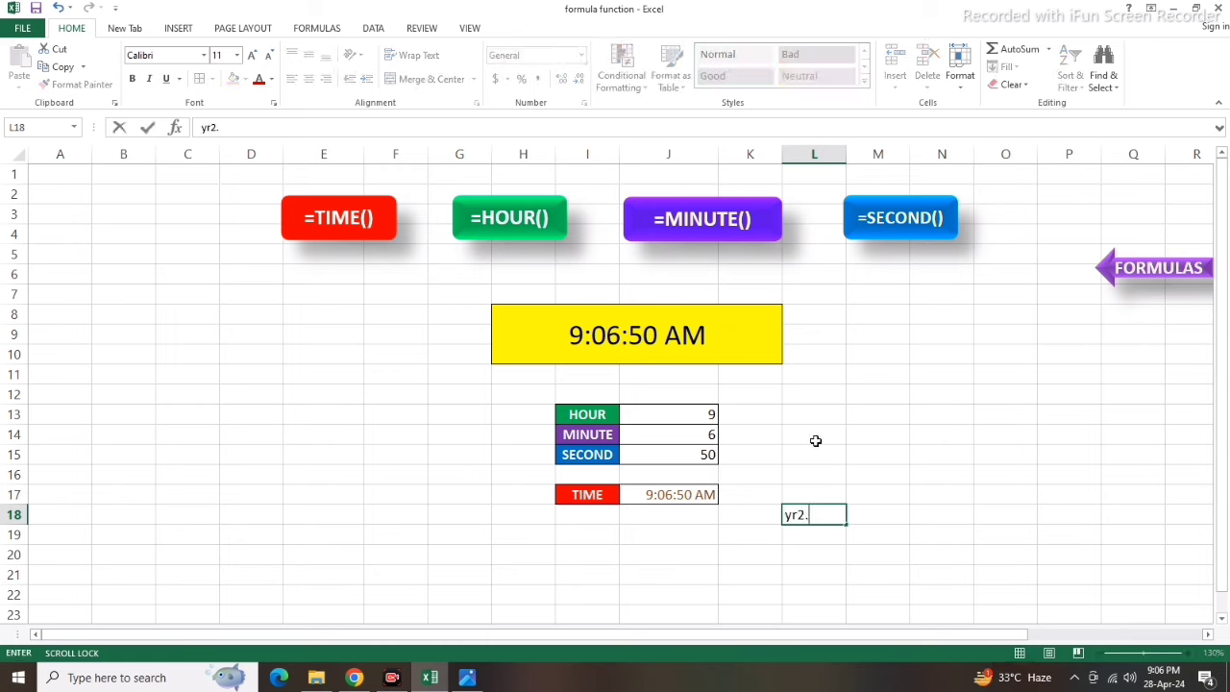